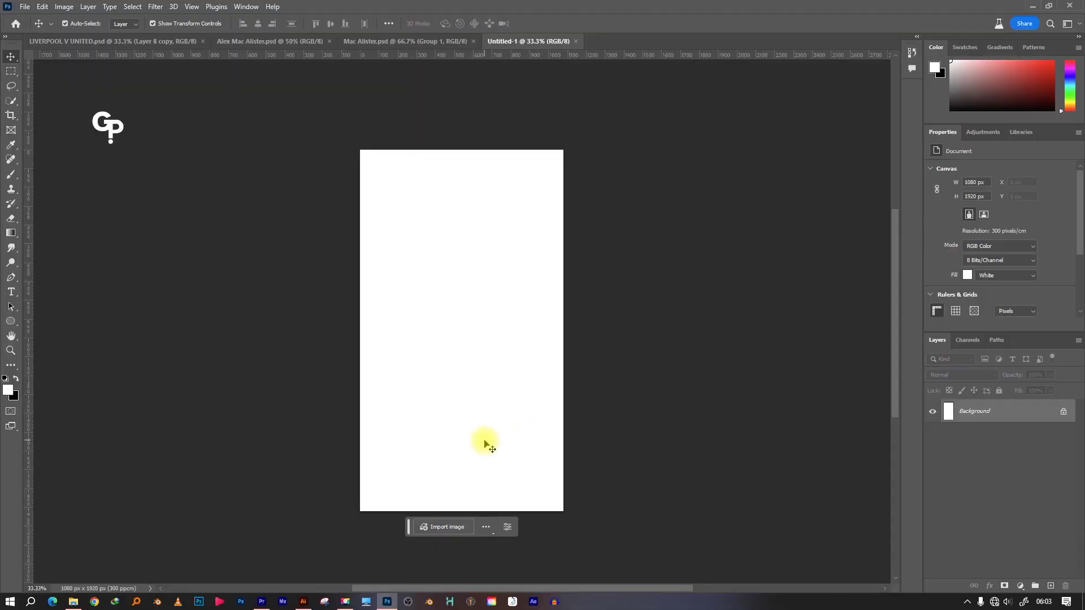
Place the stadium photo embedded, enlarged along the bottom of the canvas
left_click(23, 9)
left_click(73, 243)
left_click(265, 103)
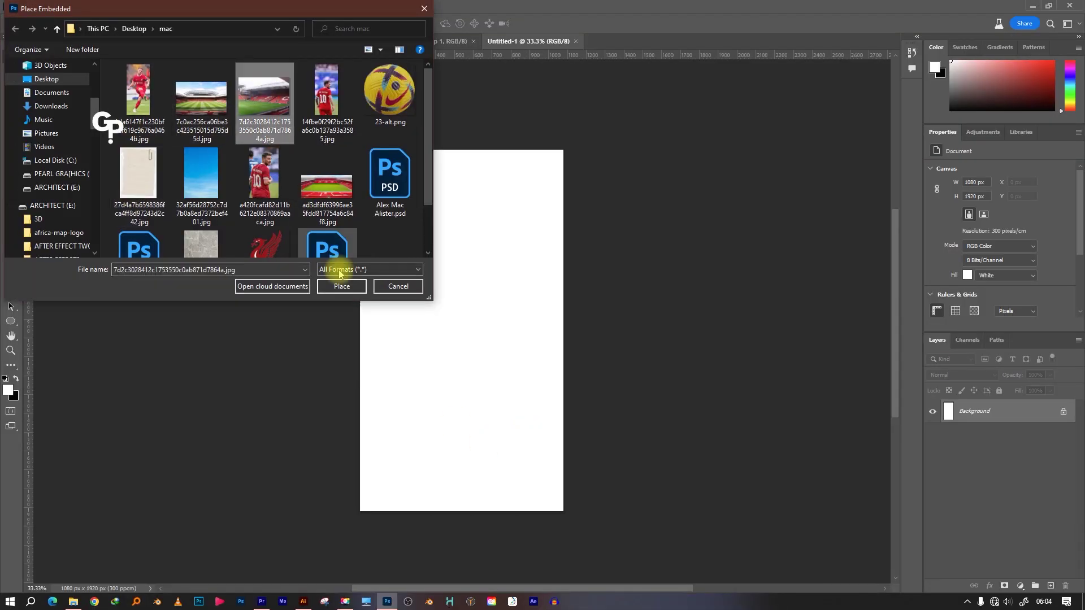
left_click(341, 354)
left_click_drag(477, 346, 476, 450)
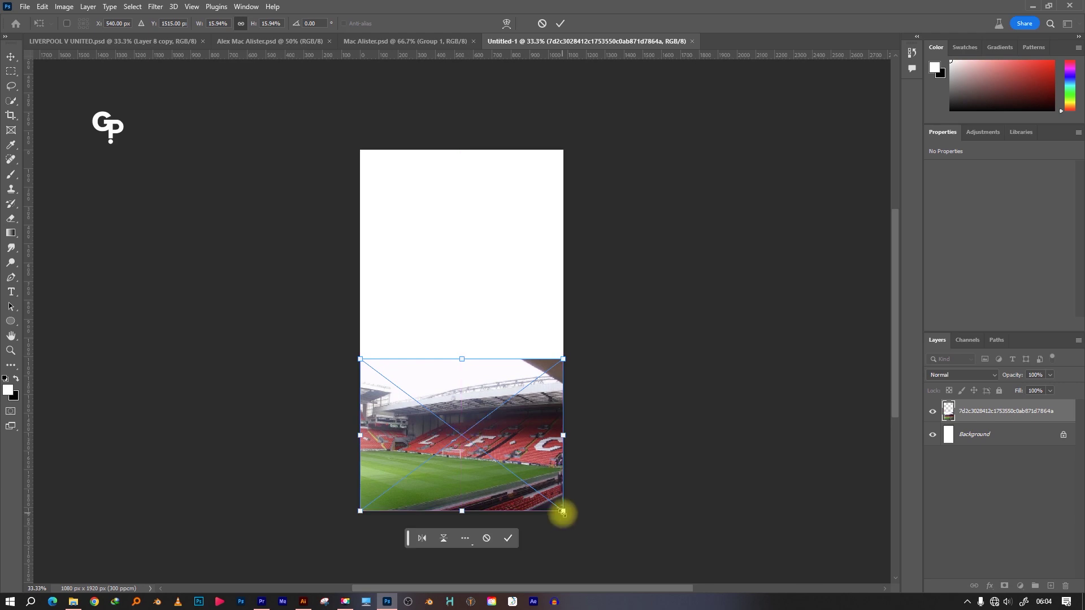
left_click_drag(563, 511, 618, 552)
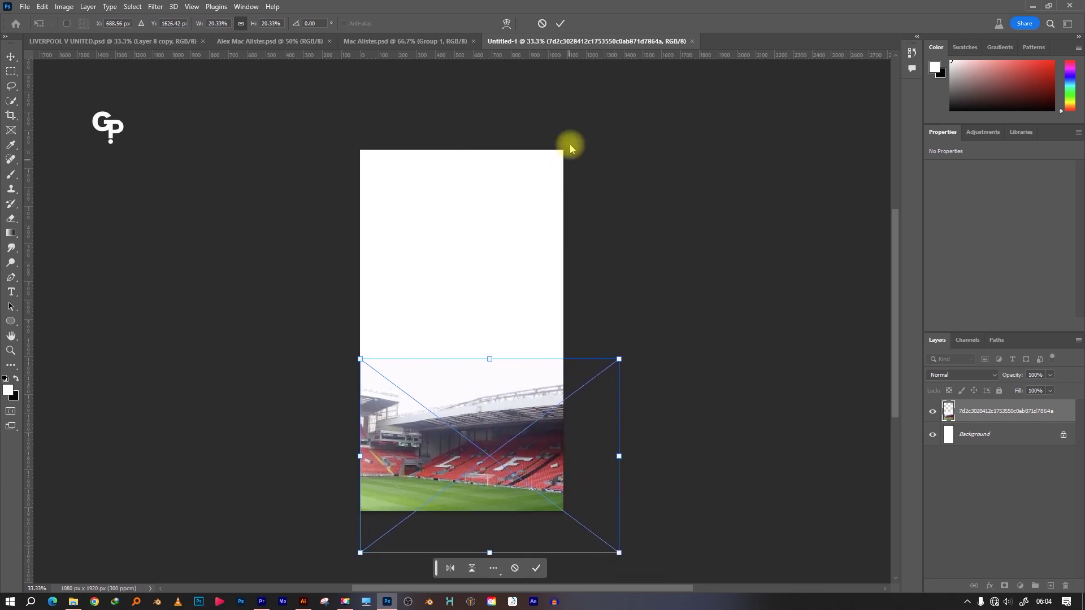
left_click(560, 23)
Place the blue sky photo at the top, below the stadium layer, enlarged upward
left_click(25, 6)
left_click(79, 259)
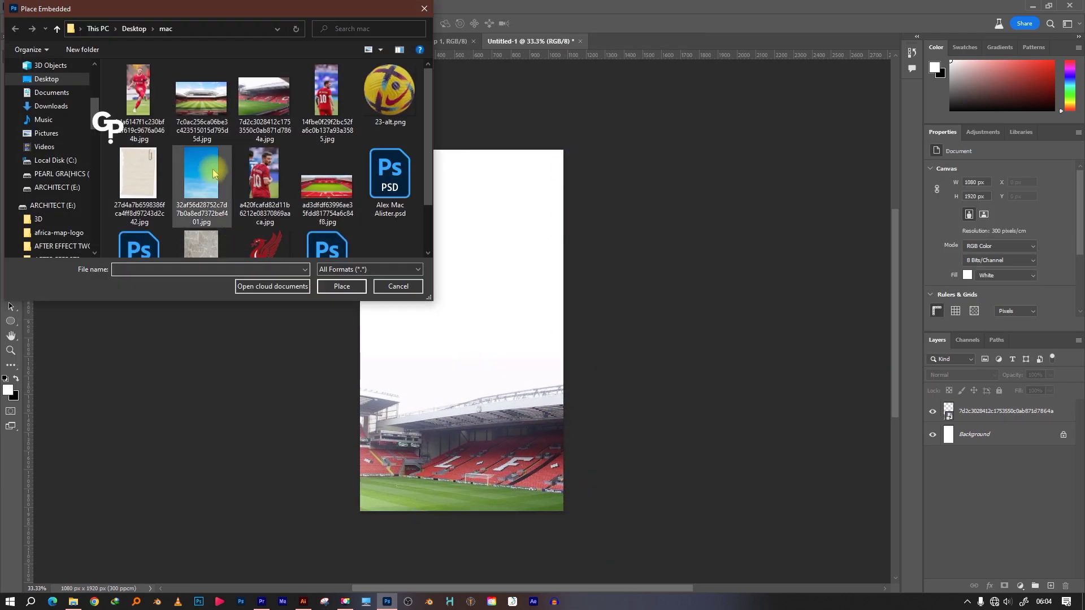
left_click(202, 186)
left_click(342, 283)
left_click_drag(455, 229, 456, 201)
left_click(560, 23)
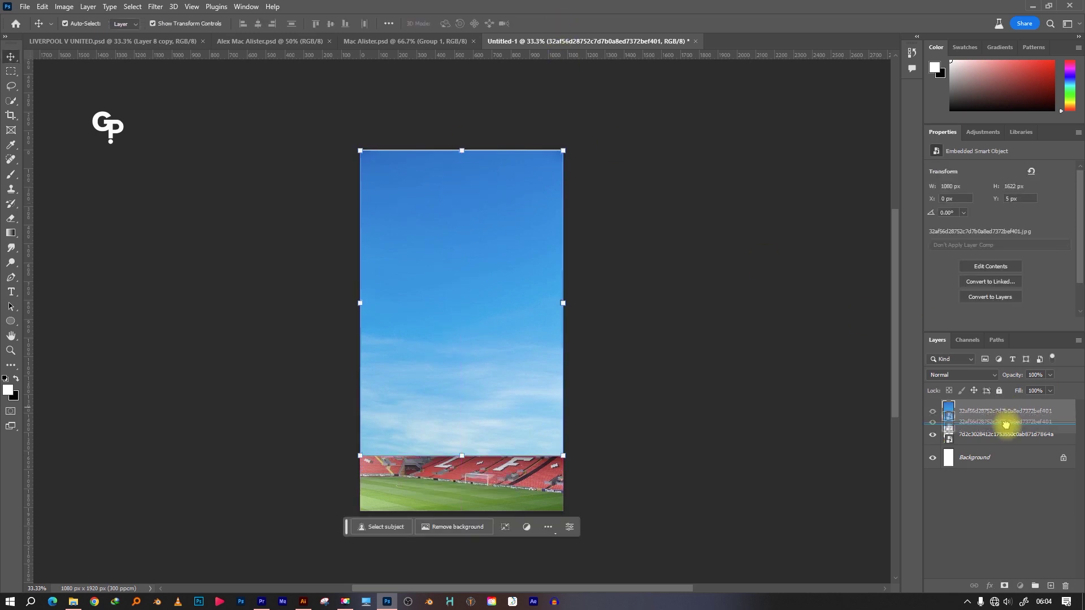
left_click_drag(1005, 418, 1006, 444)
left_click_drag(461, 150, 461, 60)
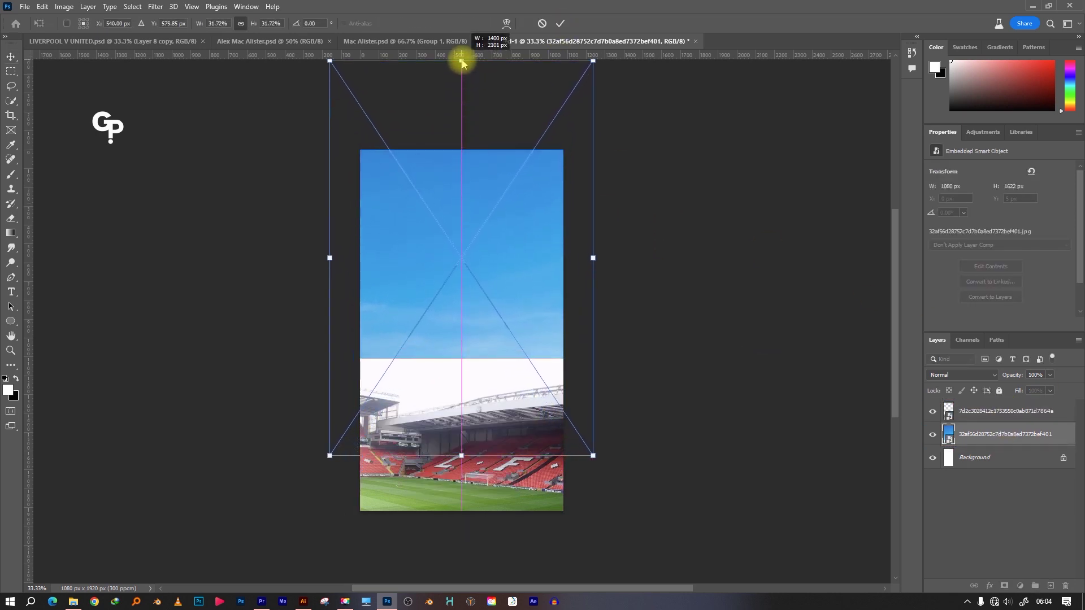
left_click(560, 23)
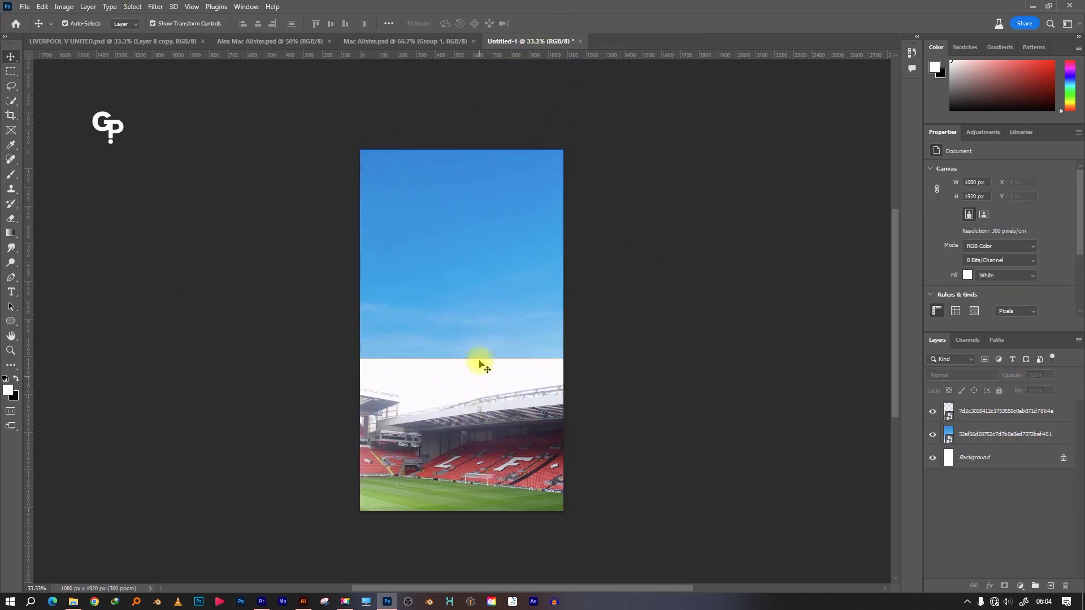
left_click(478, 310)
Apply a Camera Raw filter to the sky: Contrast +46, Shadows -12, Clarity +18, Vibrance -10
left_click(155, 6)
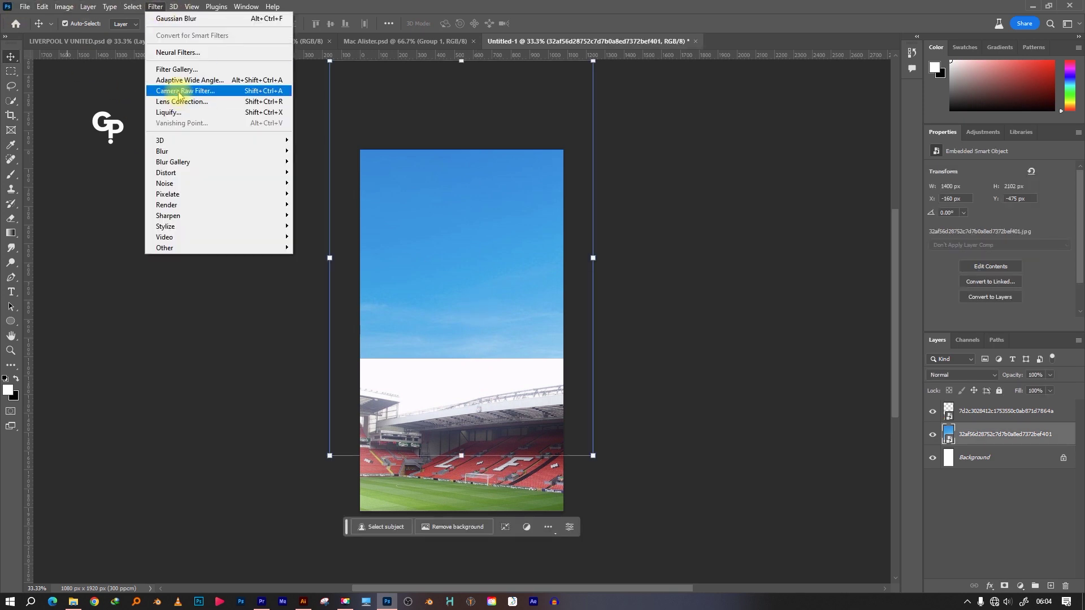
left_click(161, 90)
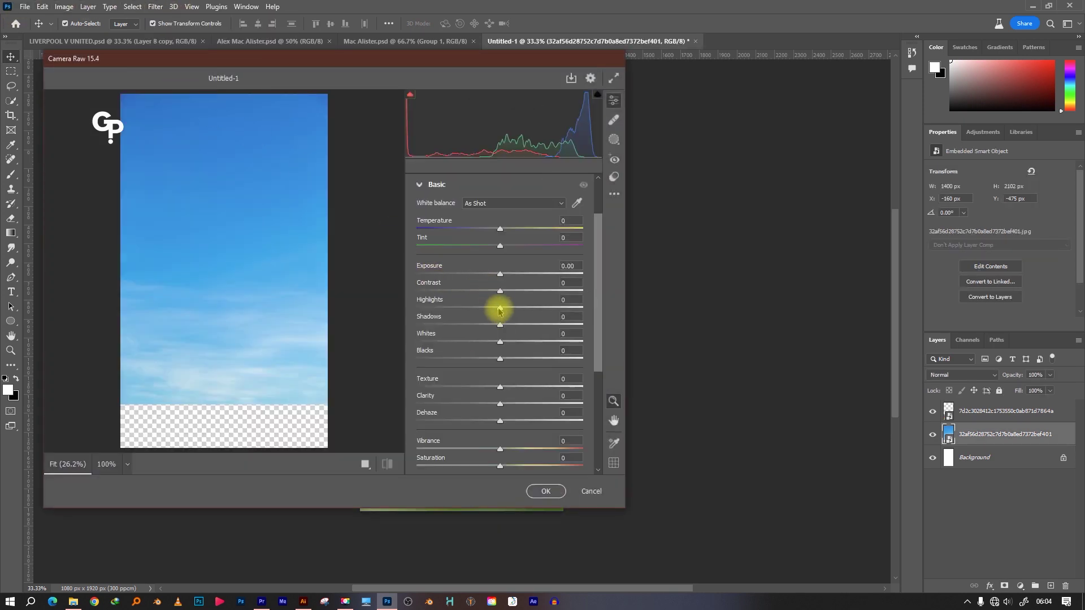
left_click_drag(499, 295, 538, 291)
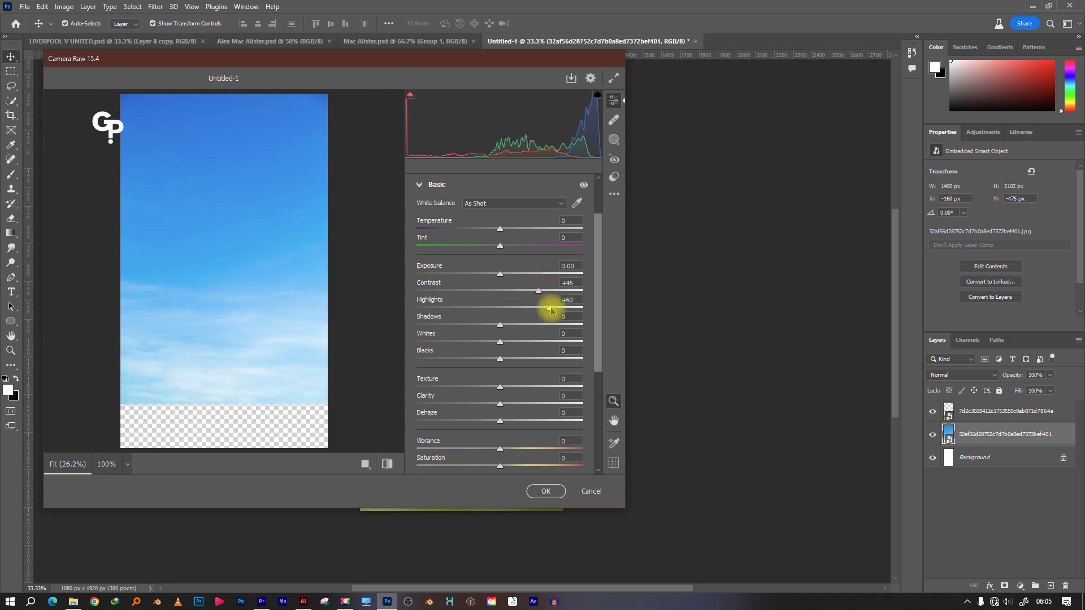
left_click_drag(492, 327, 490, 325)
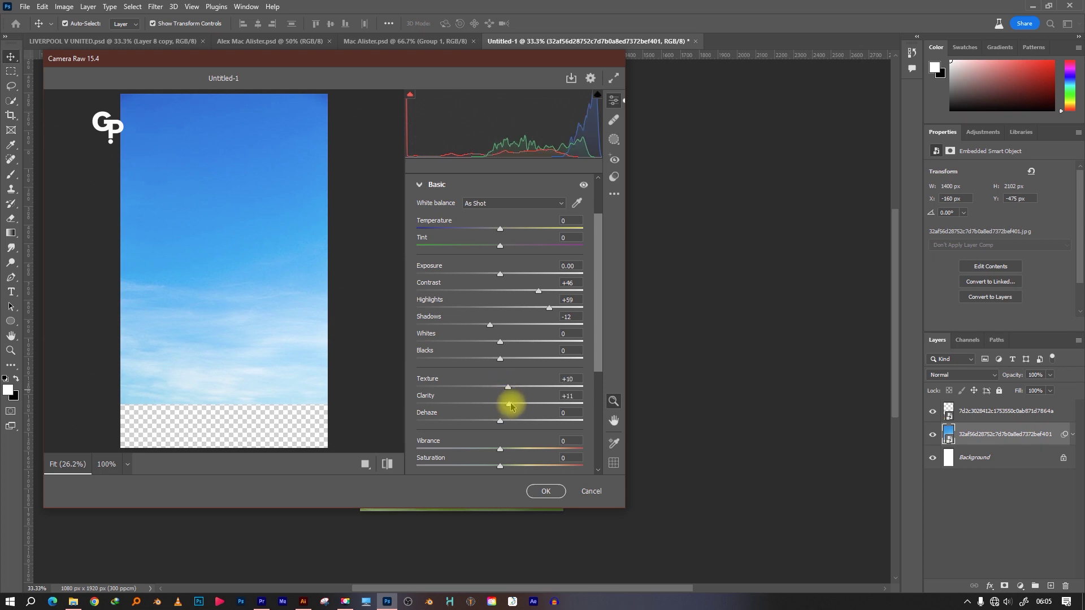
left_click_drag(511, 402, 515, 402)
left_click_drag(499, 450, 492, 450)
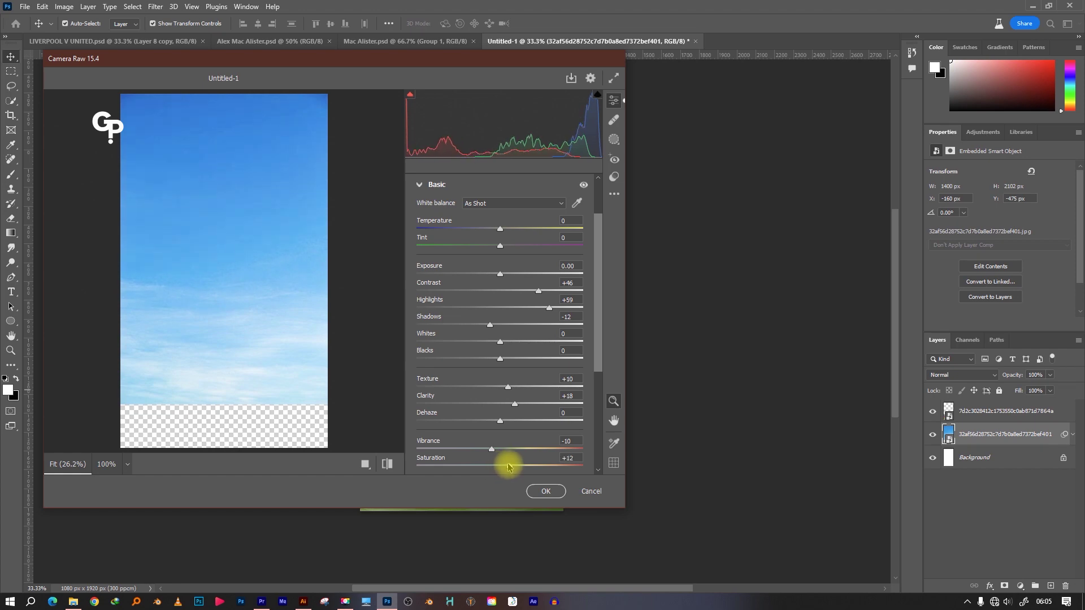
left_click(545, 491)
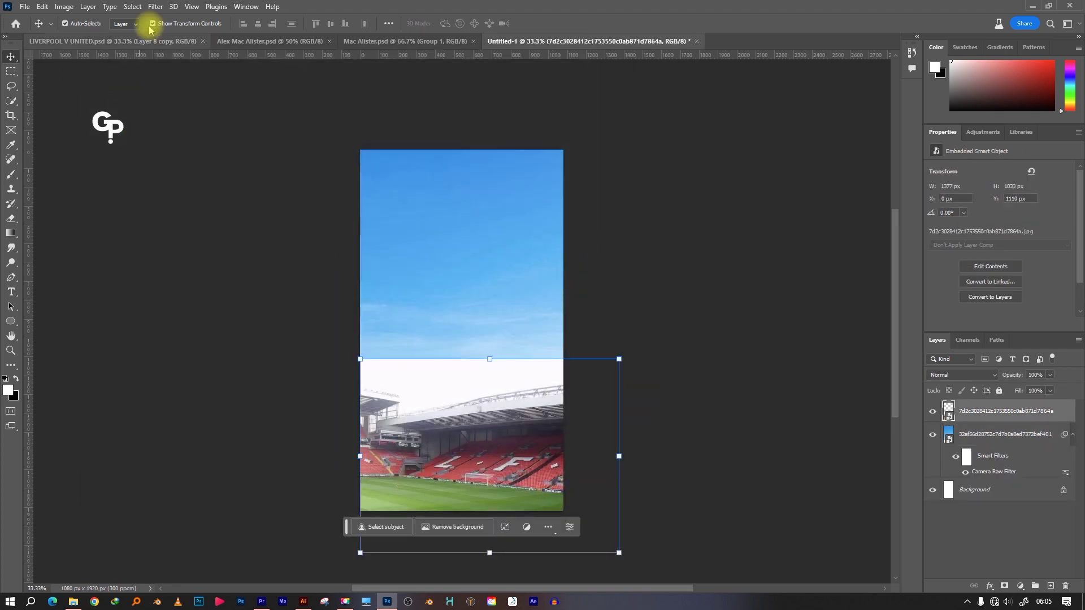
In Camera Raw on the stadium, set Highlights -20, Shadows +5 and extra Texture
left_click(155, 6)
left_click(189, 160)
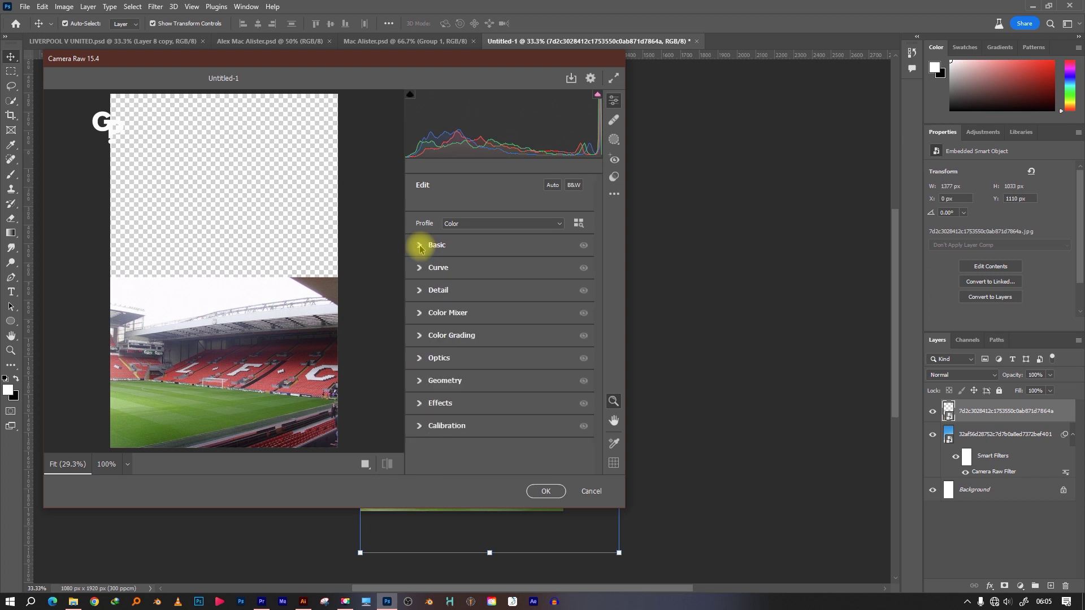
left_click(420, 246)
left_click_drag(500, 308, 482, 310)
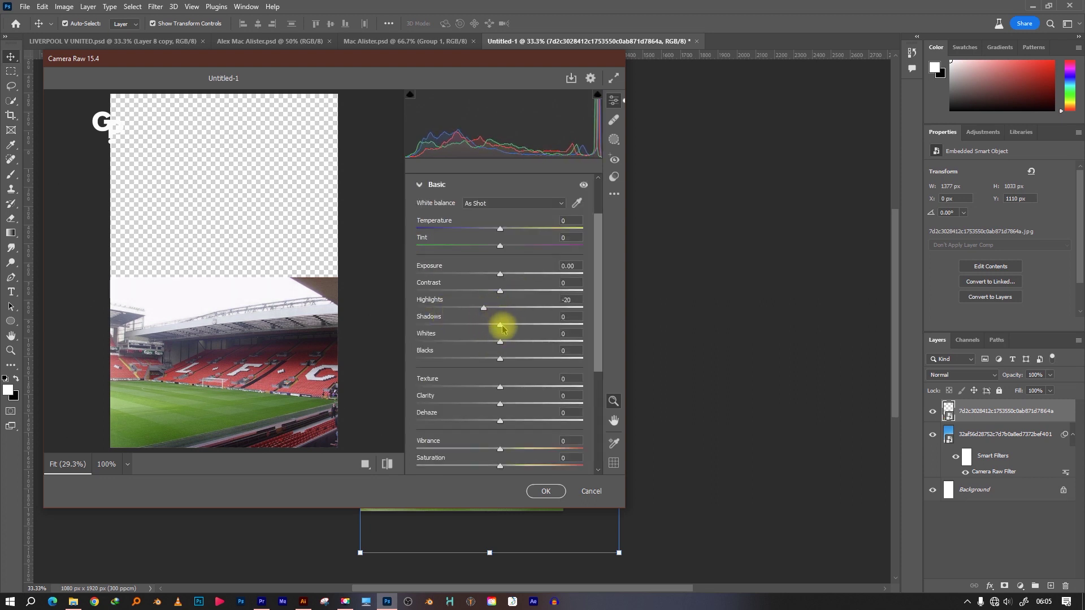
left_click_drag(501, 324, 505, 324)
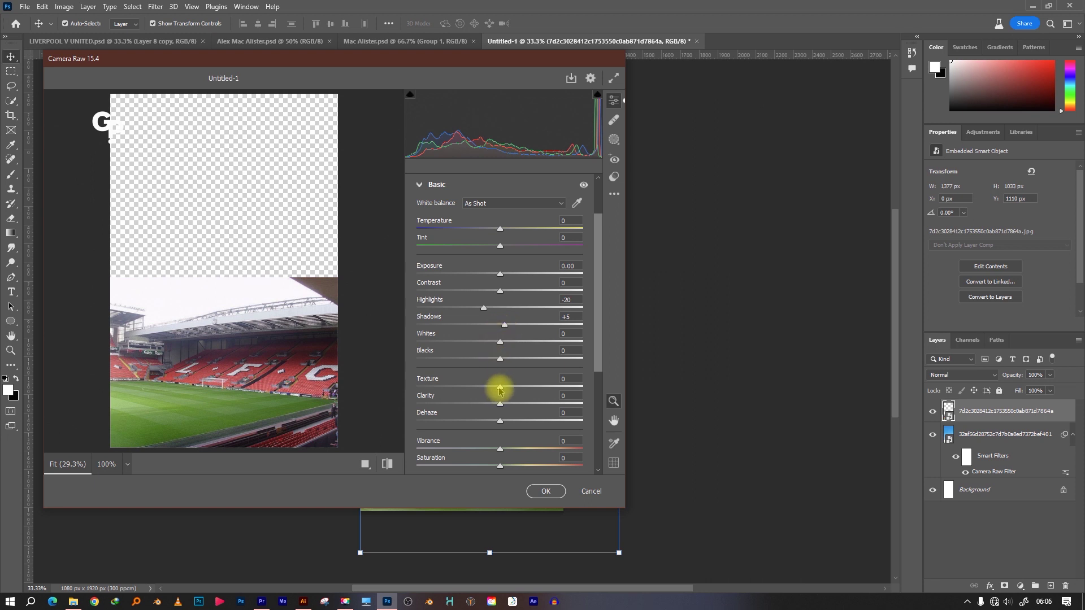
left_click_drag(510, 389, 519, 390)
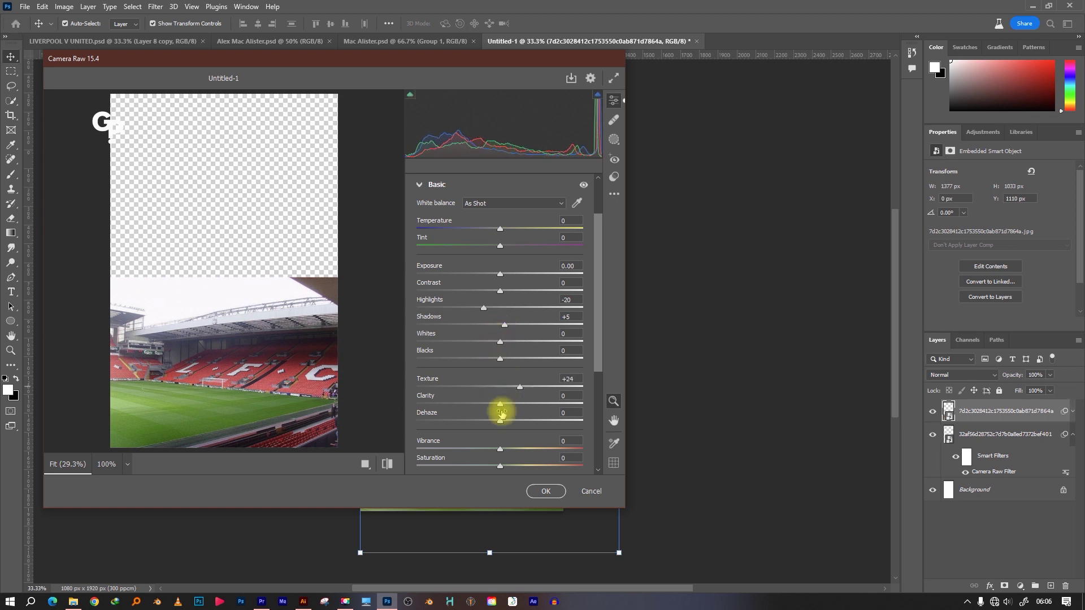
left_click(421, 184)
Add a gentle S-curve and Reds +18 / Greens -20 saturation, then apply the grade
left_click(426, 273)
left_click_drag(531, 284, 530, 279)
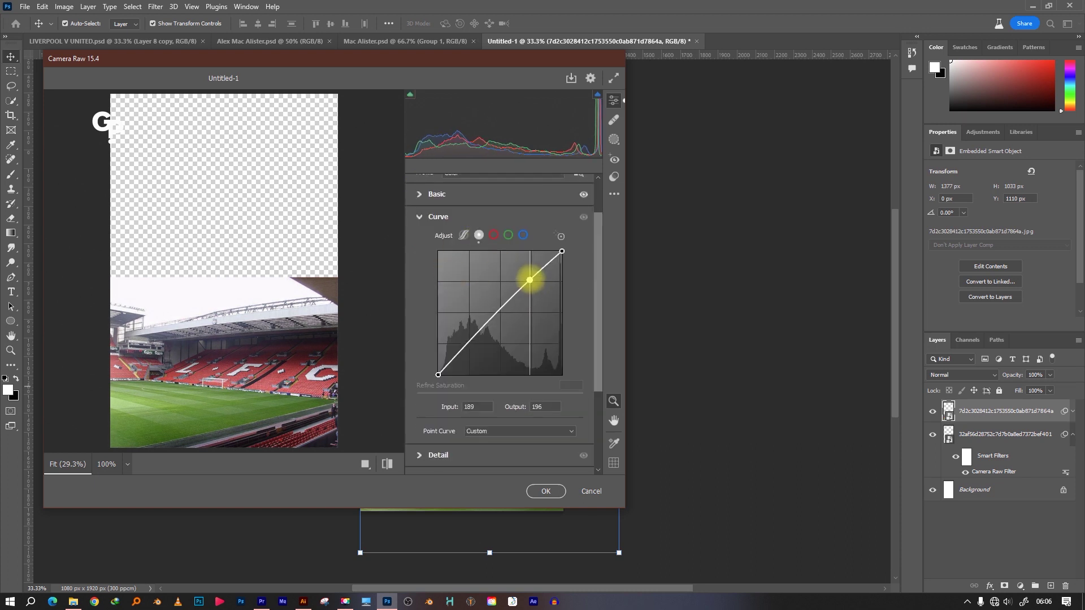
left_click_drag(467, 342, 469, 347)
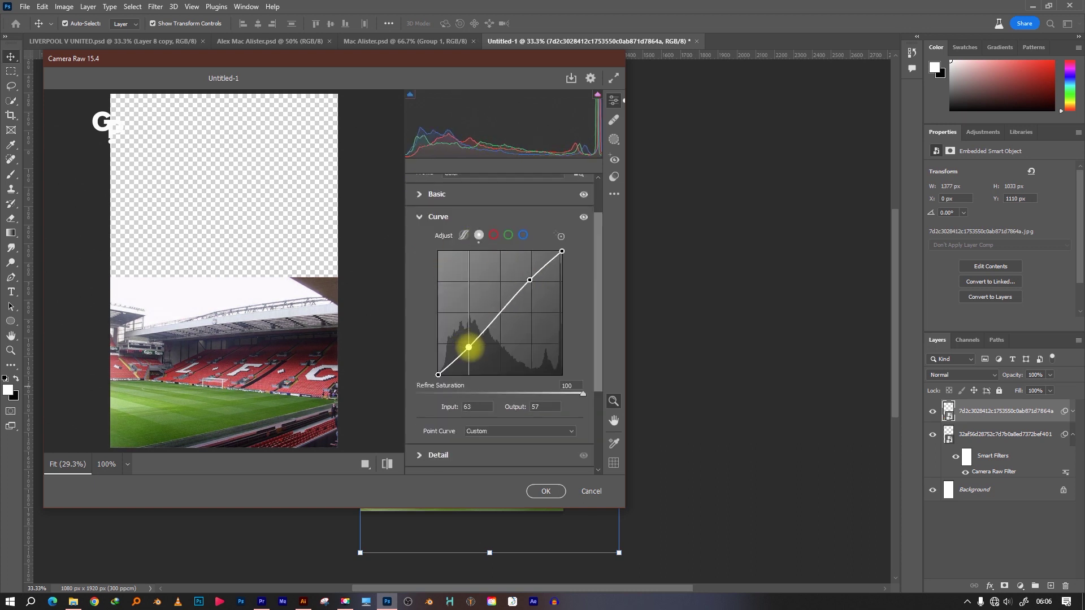
left_click(435, 218)
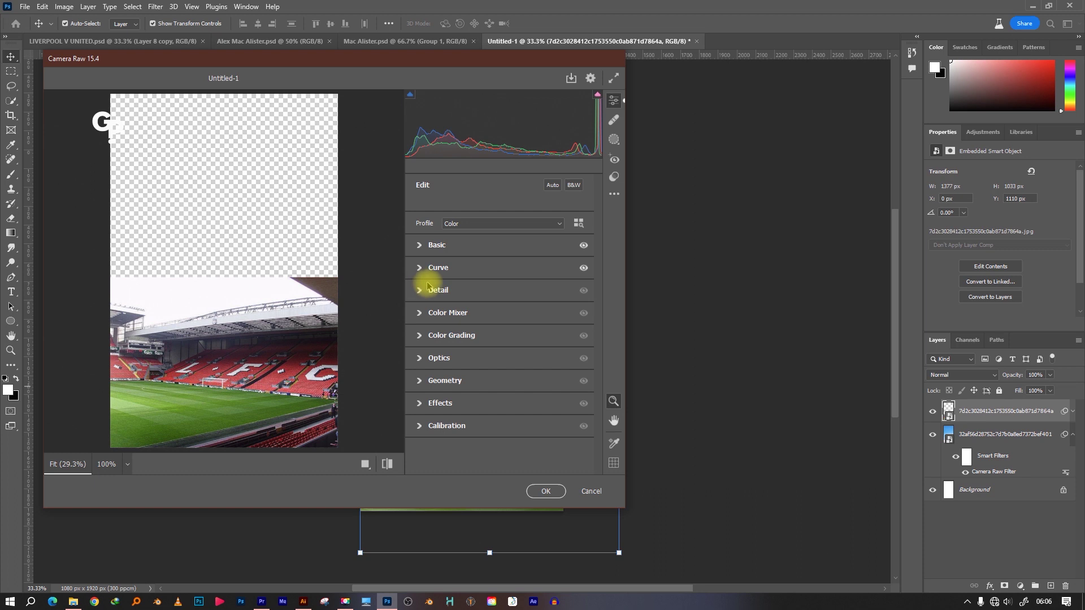
left_click(420, 315)
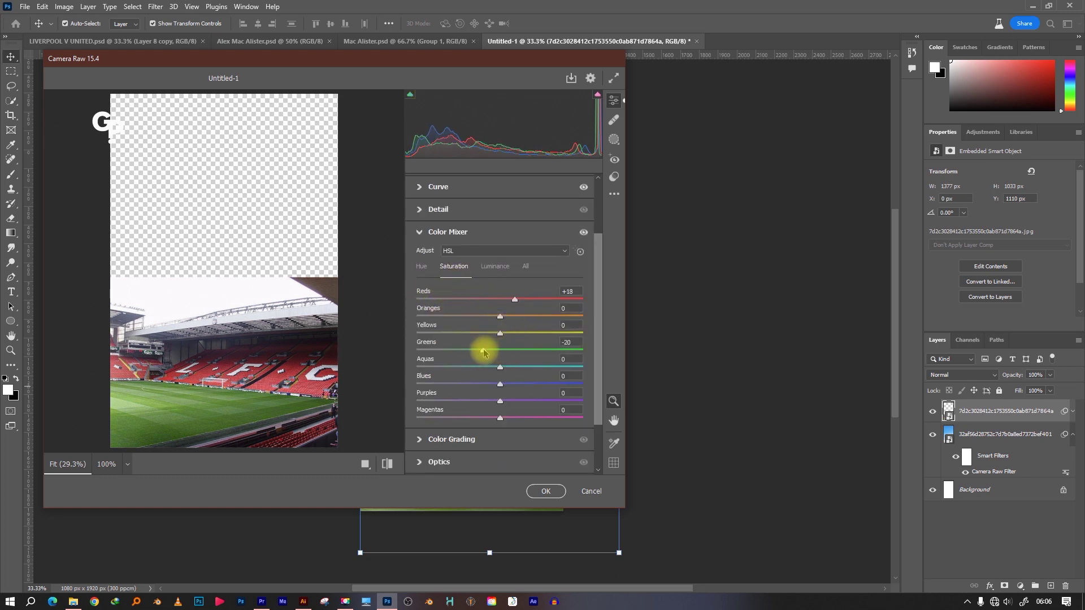
left_click(447, 231)
left_click(545, 490)
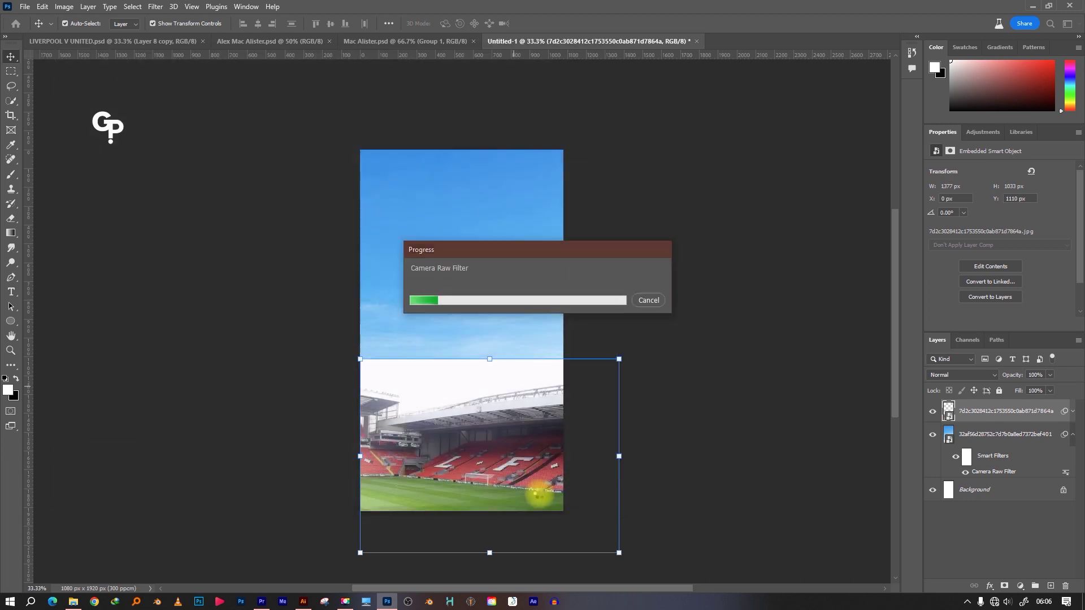
left_click(1073, 417)
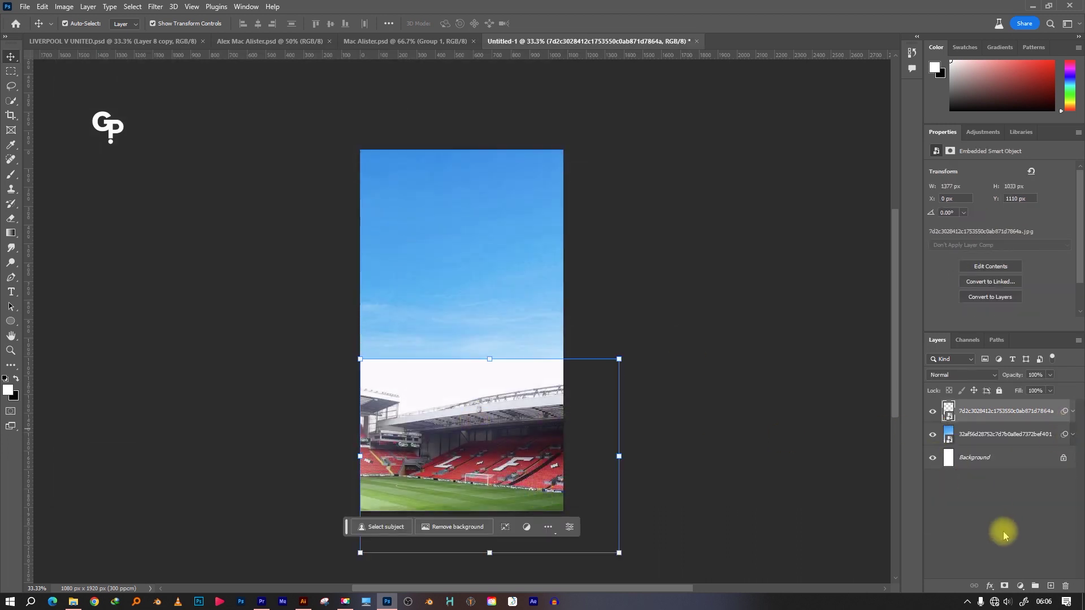
Add a layer mask to the stadium and fade its top into the sky with a gradient
left_click(1005, 586)
left_click(10, 233)
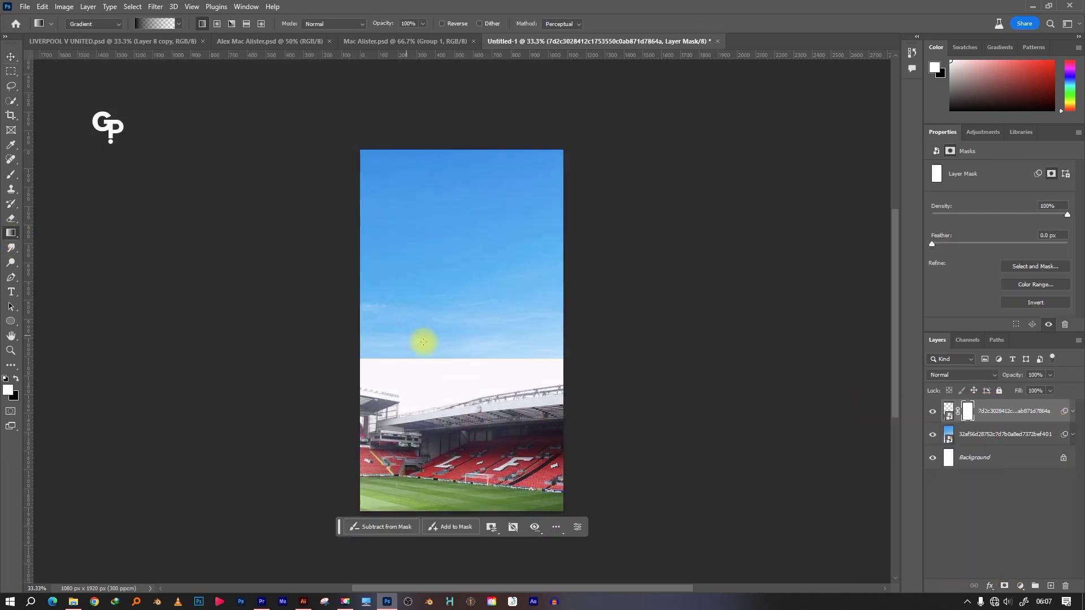
left_click_drag(457, 343, 457, 457)
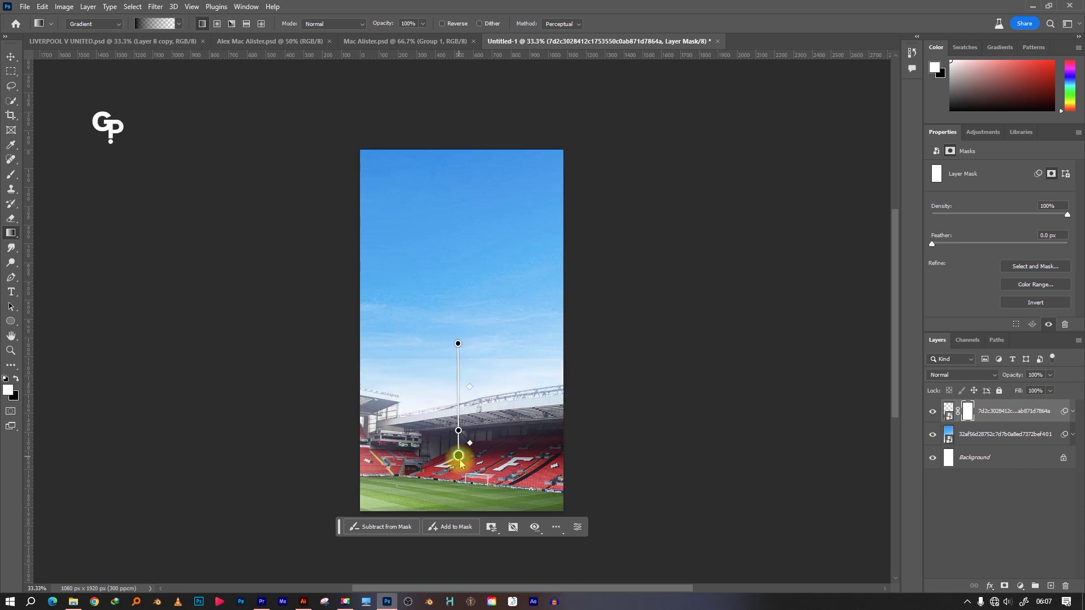
left_click(11, 56)
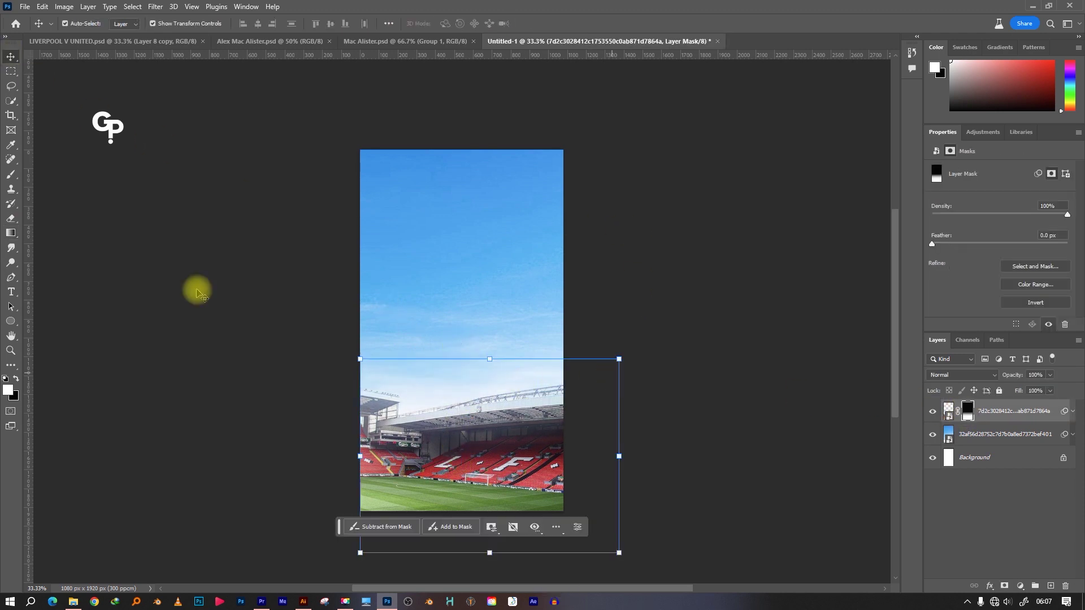
Try a 600-size brush stroke on the mask, undo it, set black, and reselect the stadium layer
key("b")
key("]")
key("]")
key("]")
left_click_drag(528, 327, 392, 320)
key("ctrl+z")
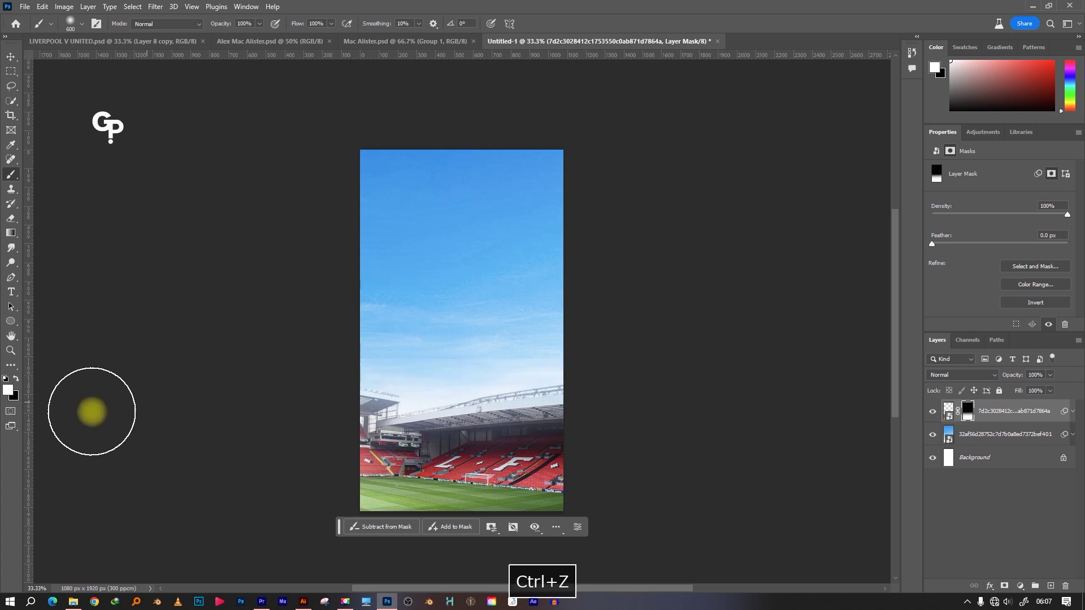
left_click(16, 379)
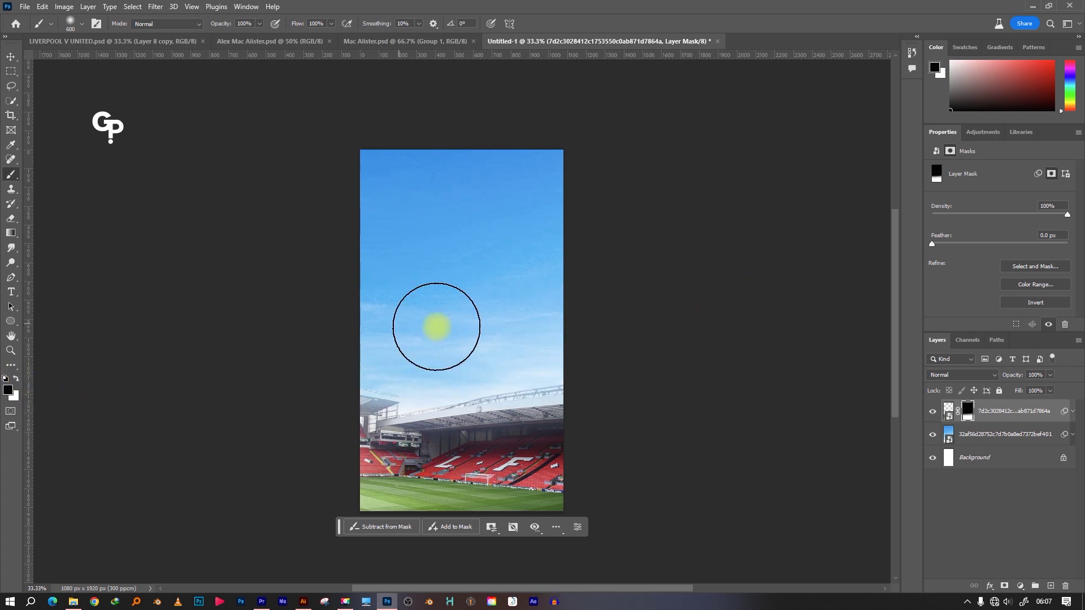
left_click(11, 57)
left_click(704, 361)
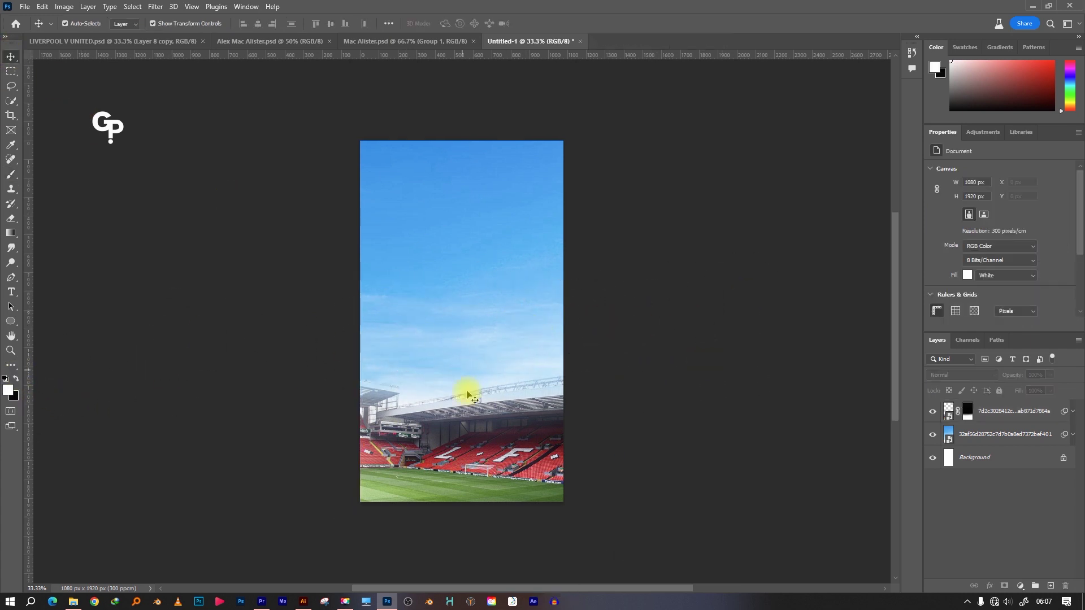
left_click(476, 431)
Place Mac Alister.psd above the sky and scale it to stand on the right
left_click(997, 435)
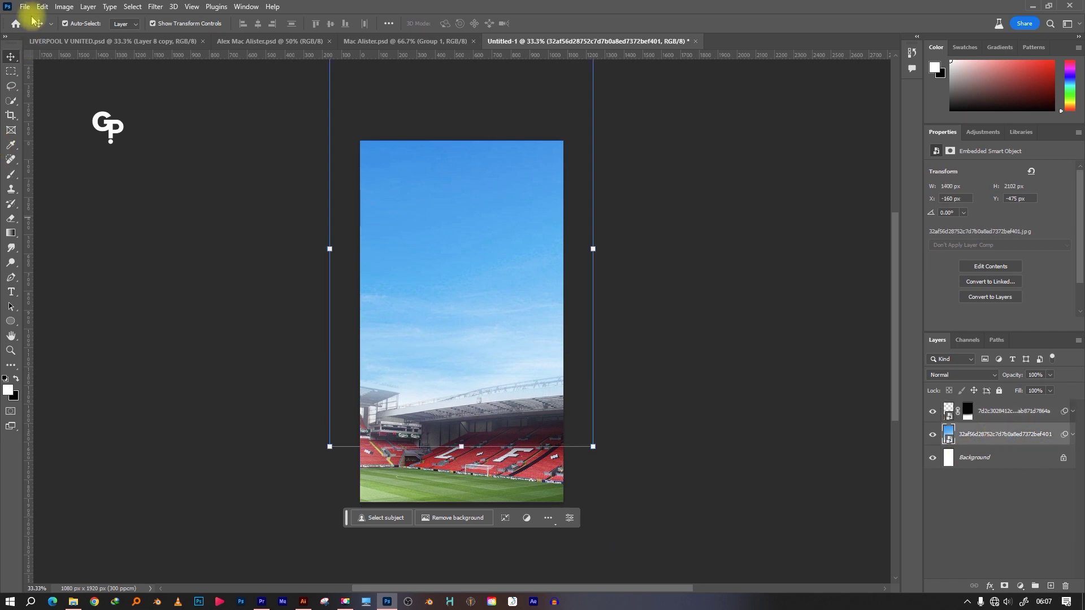
left_click(26, 9)
left_click(82, 249)
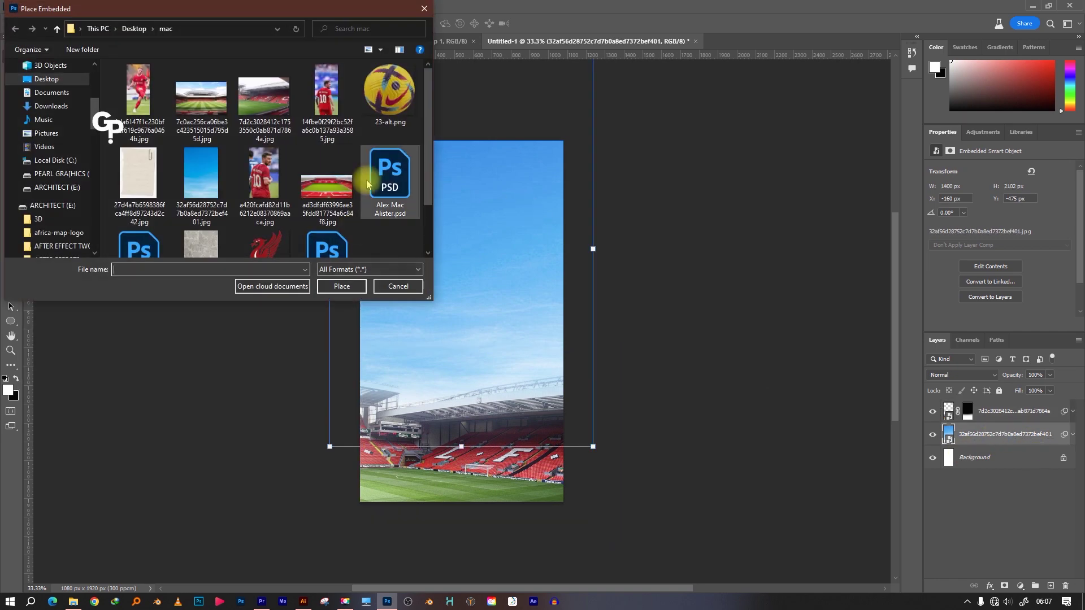
scroll(363, 181, "down", 1)
left_click(327, 198)
left_click(341, 286)
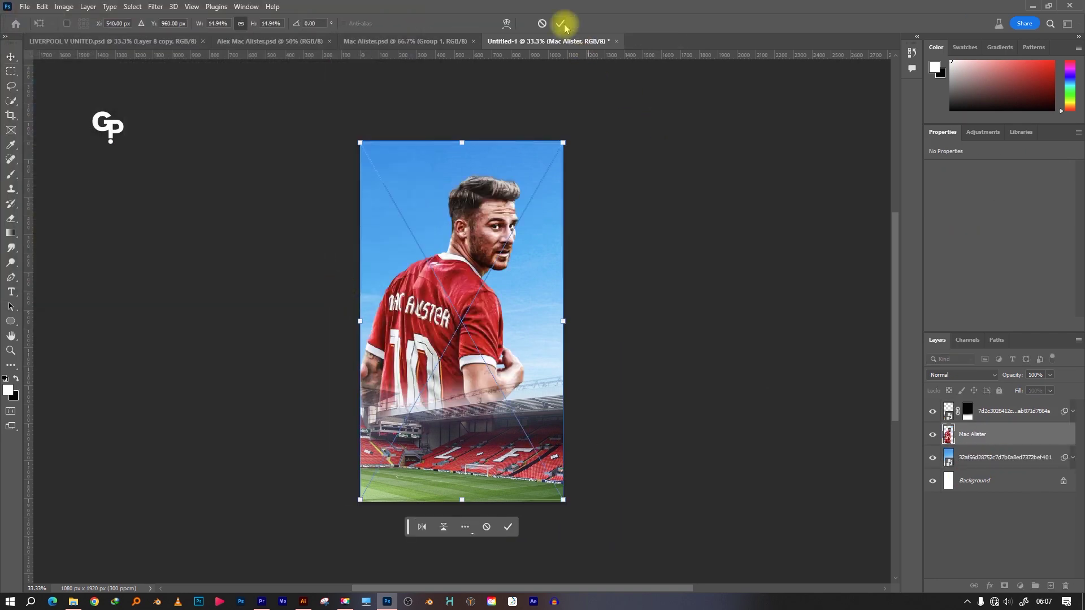
mouse_move(362, 500)
left_mouse_down()
mouse_move(441, 387)
mouse_move(418, 436)
left_mouse_up()
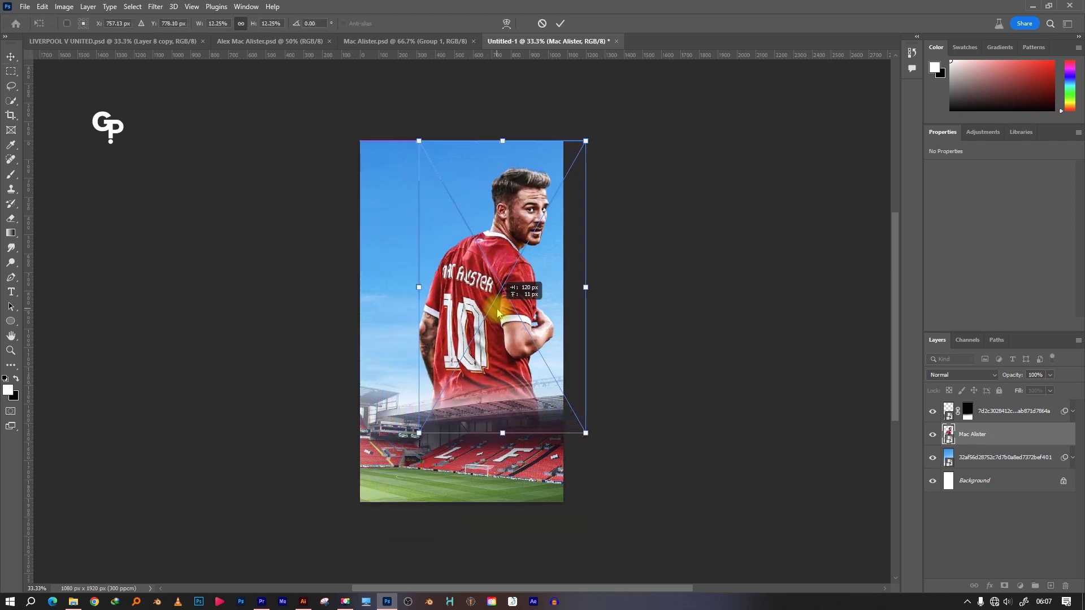
left_click_drag(509, 388, 498, 335)
left_click_drag(503, 148, 537, 143)
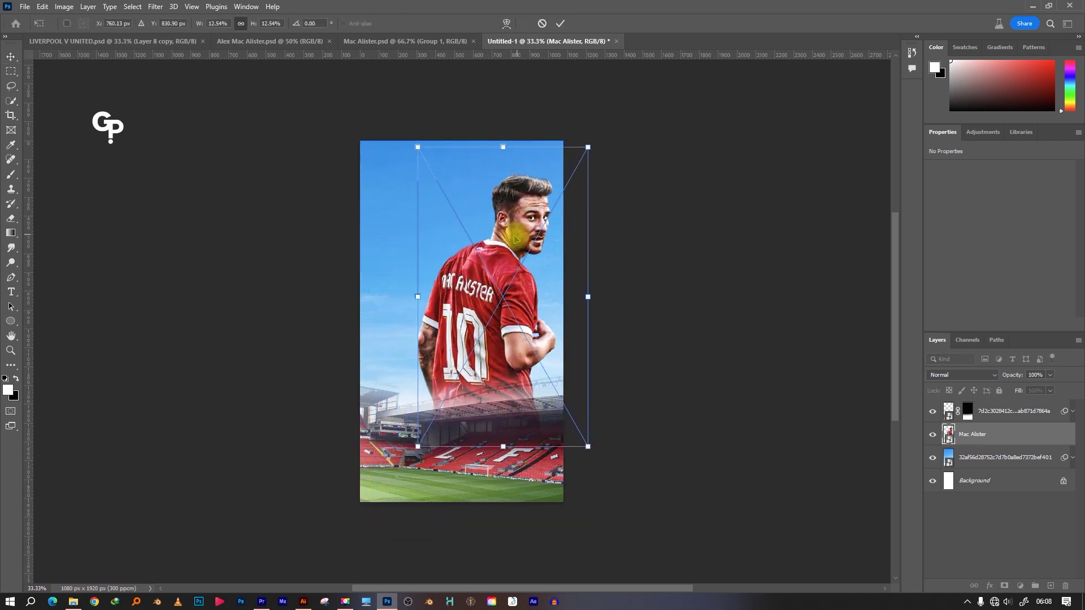
left_click_drag(500, 446, 500, 459)
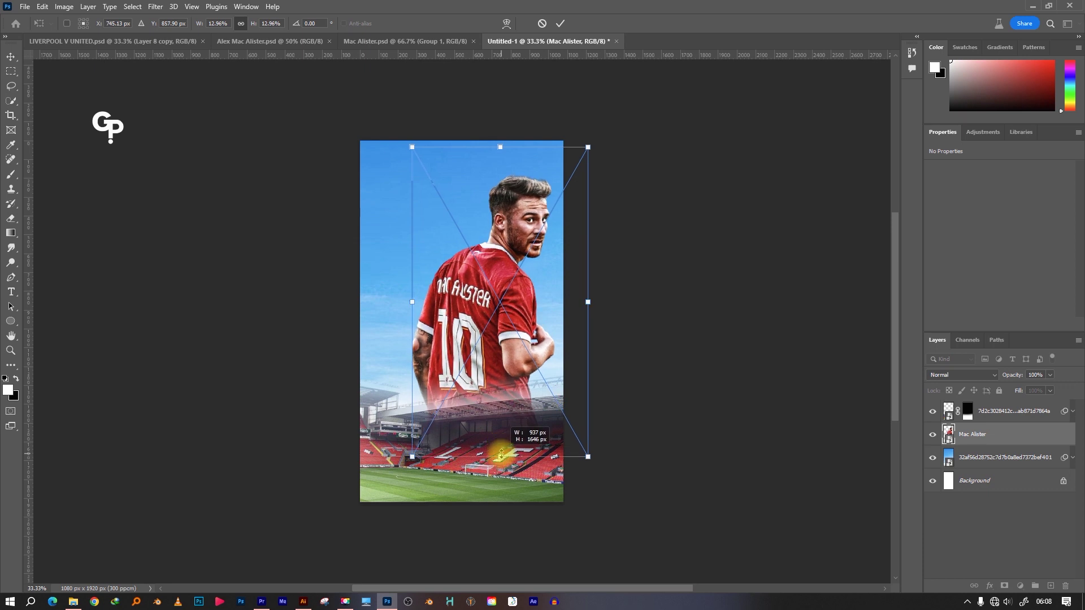
left_click(560, 23)
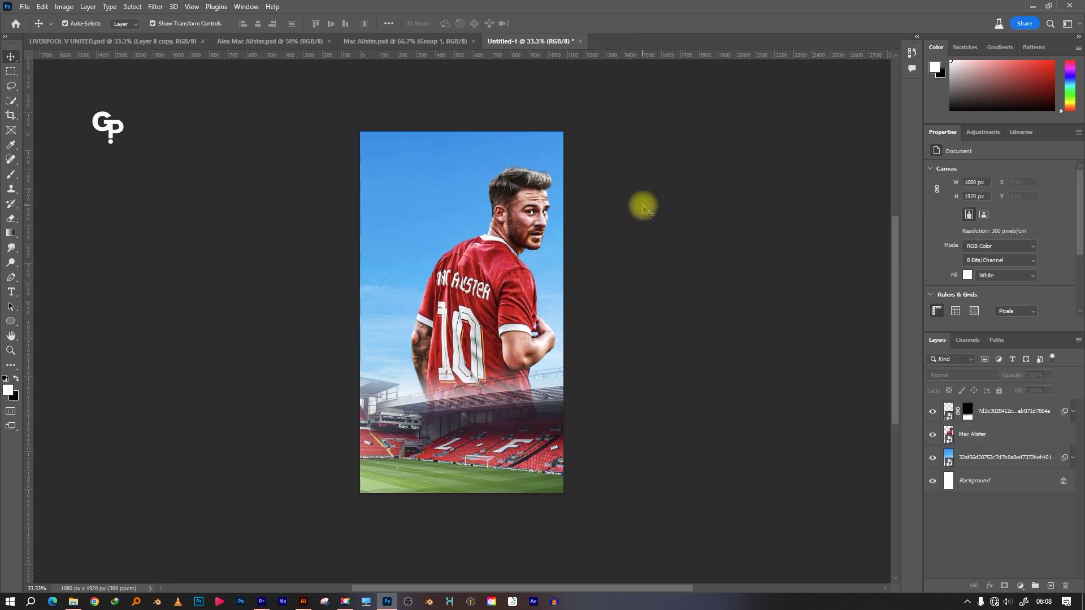
Place the Alexis Mac Allister - FootyRenders file, shrunk and set beside the first player
left_click(972, 434)
left_click(25, 7)
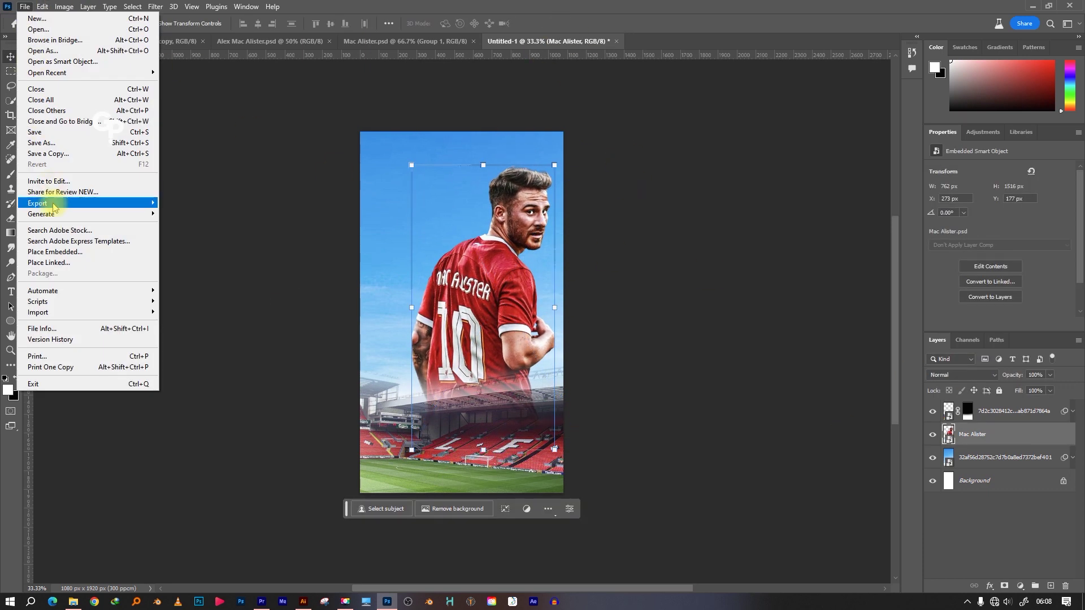
left_click(62, 250)
scroll(144, 222, "down", 1)
left_click(140, 192)
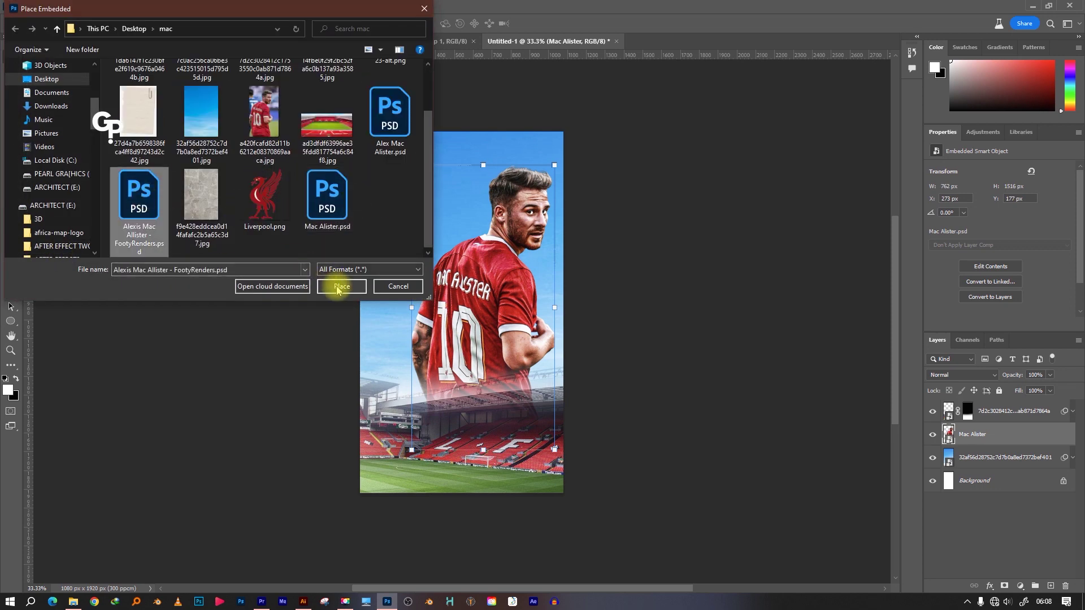
left_click(341, 286)
mouse_move(561, 196)
left_mouse_down()
mouse_move(489, 238)
mouse_move(489, 280)
left_mouse_up()
left_click_drag(462, 396, 462, 364)
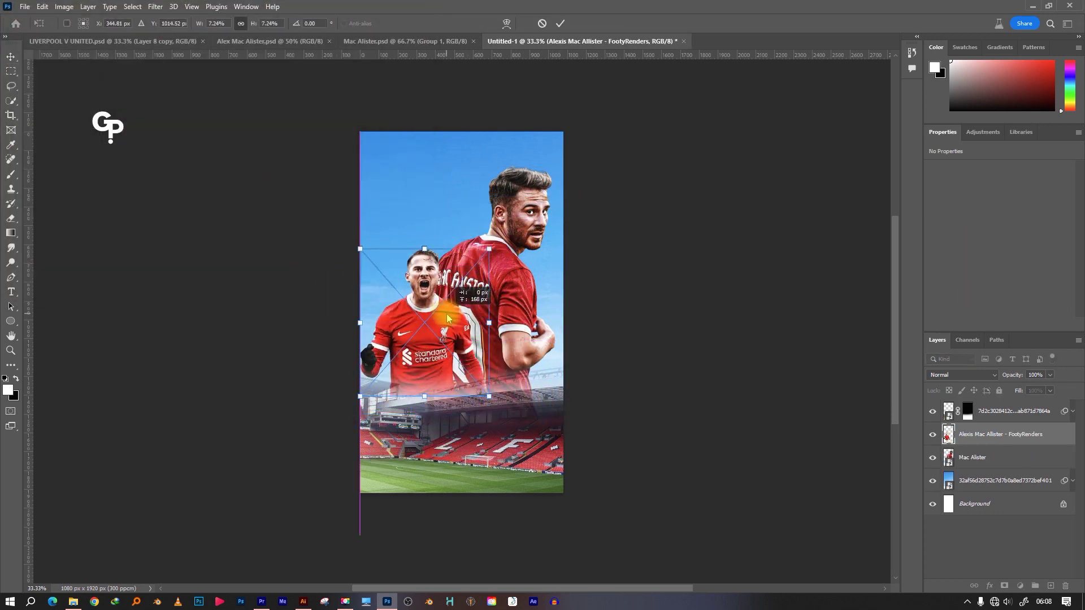
mouse_move(423, 249)
left_mouse_down()
mouse_move(425, 240)
mouse_move(431, 265)
left_mouse_up()
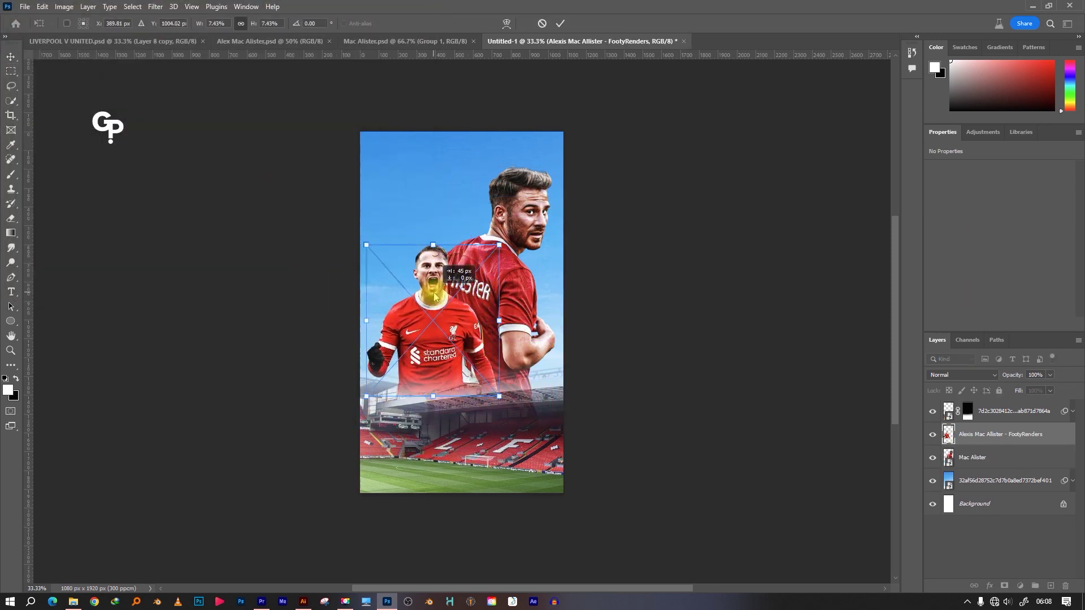
left_click(560, 23)
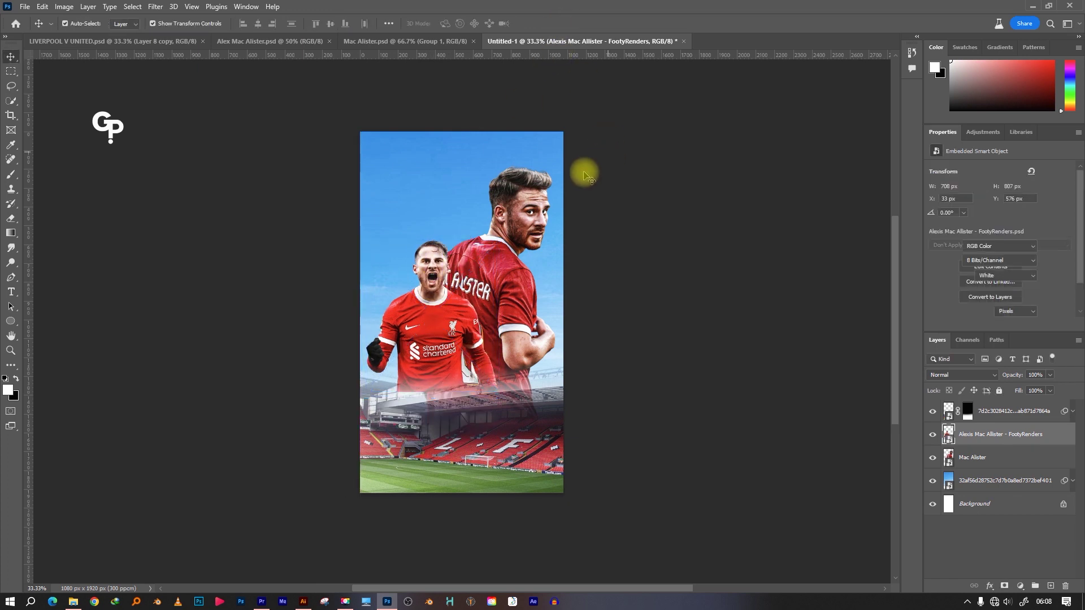
Enlarge both player renders together slightly from the lower left
left_click(960, 458, "shift")
key("ctrl+t")
left_click_drag(366, 450, 370, 457)
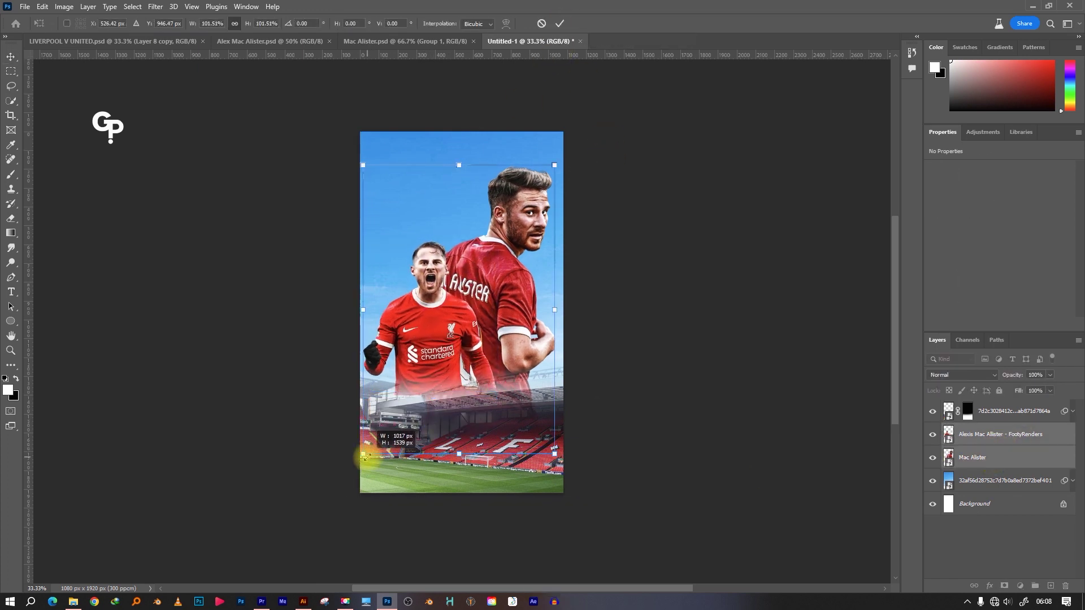
left_click(559, 23)
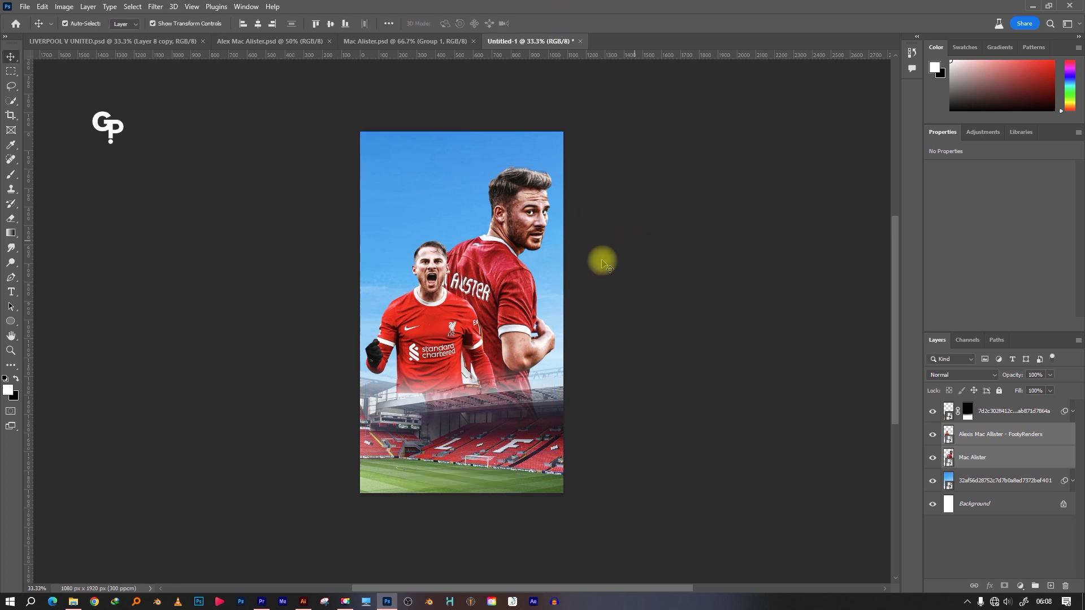
Resize and reposition the Alexis render to the right and slightly higher
left_click(424, 388)
key("ctrl+t")
left_click_drag(429, 390, 428, 425)
left_click_drag(348, 428, 363, 402)
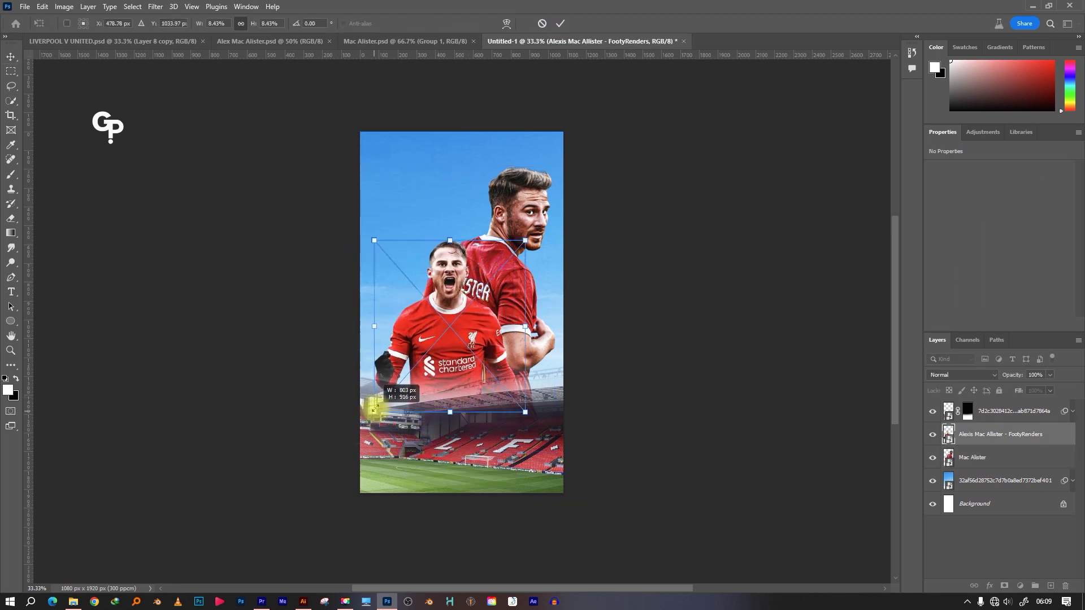
mouse_move(413, 372)
left_mouse_down()
mouse_move(423, 372)
mouse_move(431, 415)
left_mouse_up()
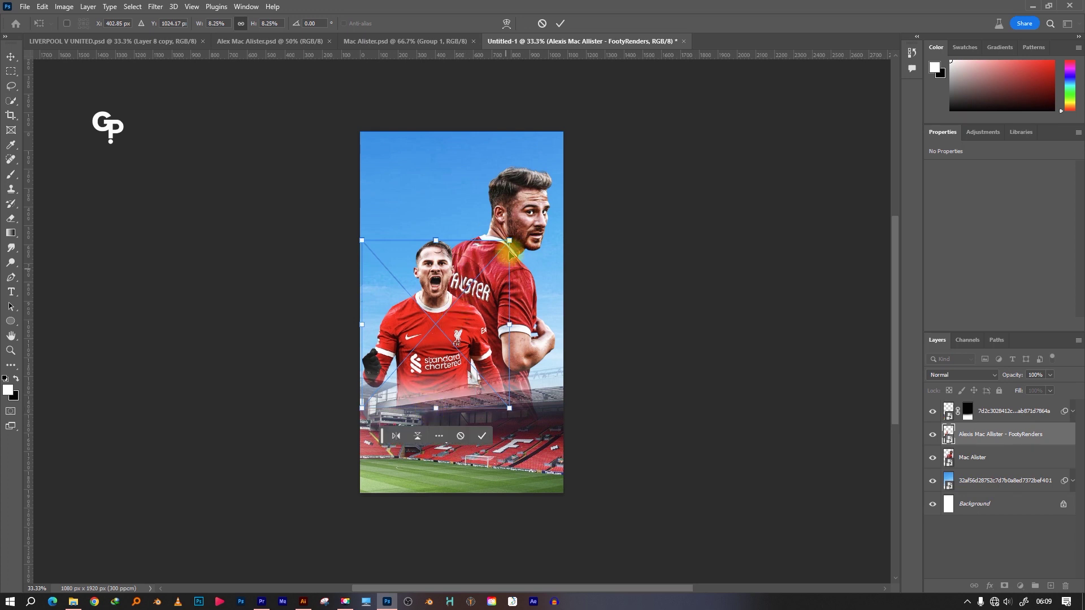
left_click_drag(510, 253, 507, 241)
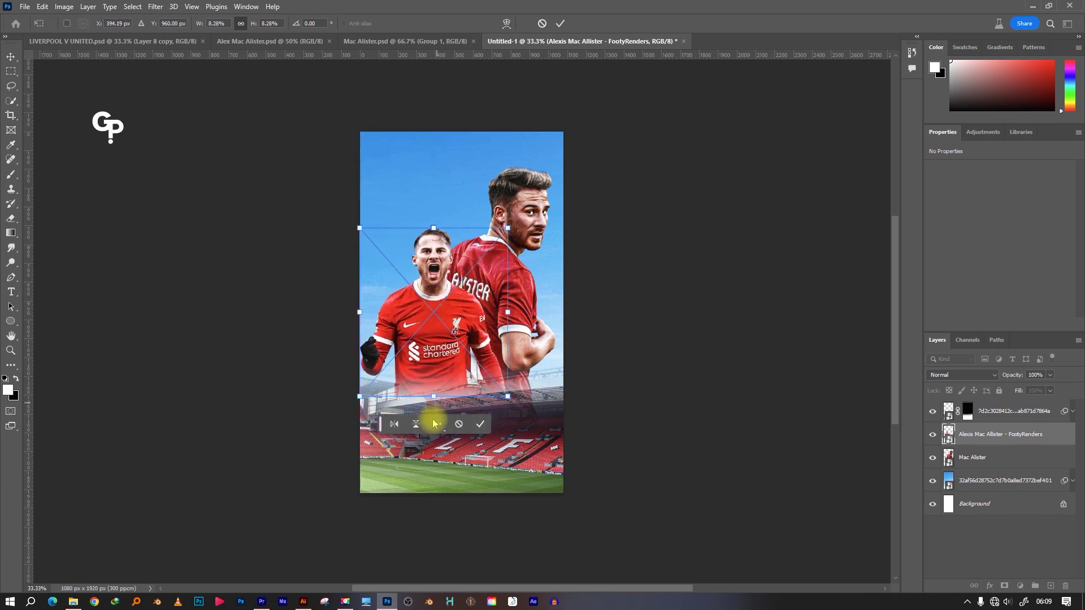
key("Return")
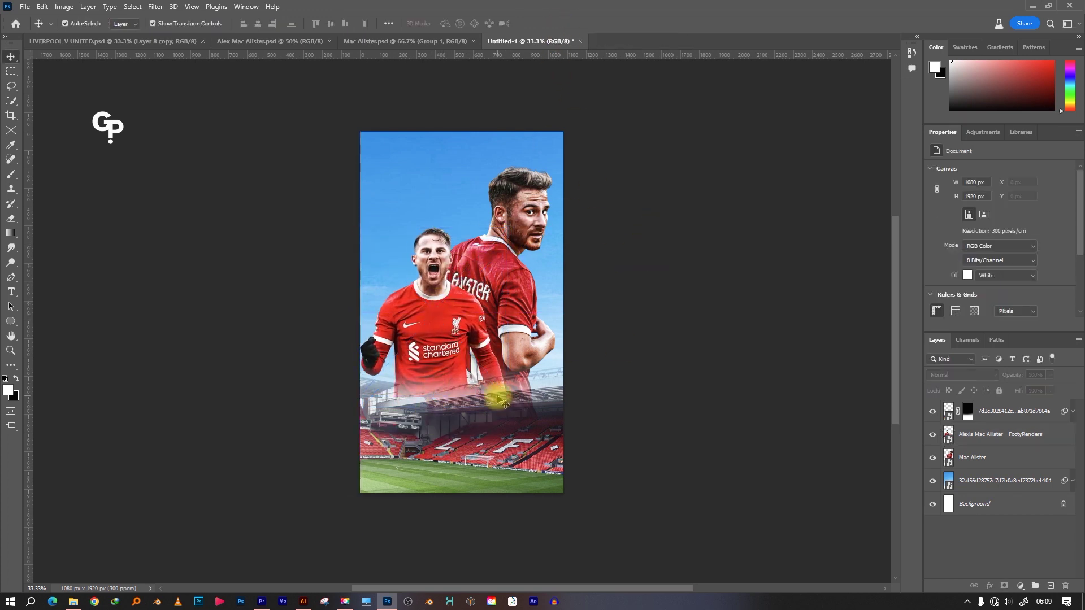
Refill the stadium mask white and brush-fade its top edge into the players
left_click(967, 411)
key("alt+BackSpace")
key("x")
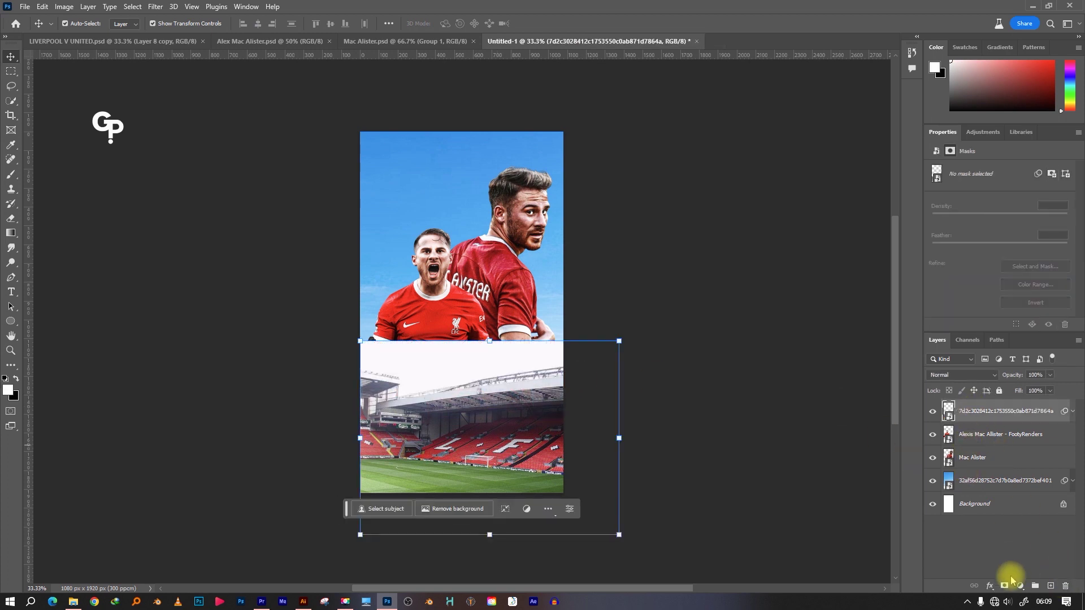
key("b")
mouse_move(593, 315)
left_mouse_down()
mouse_move(295, 297)
mouse_move(556, 296)
left_mouse_up()
key("v")
key("x")
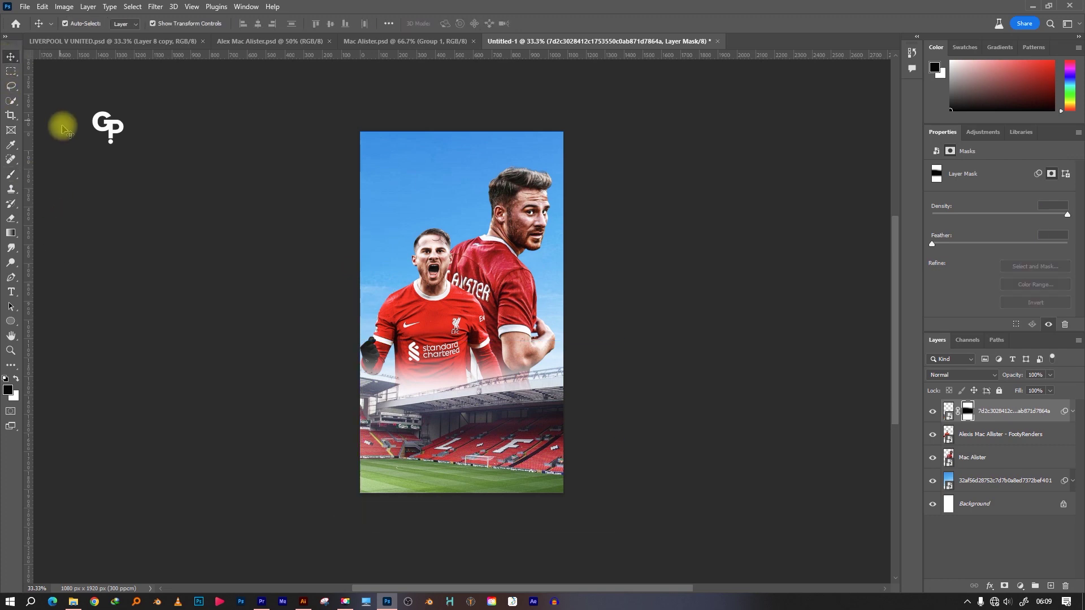
left_click(60, 121)
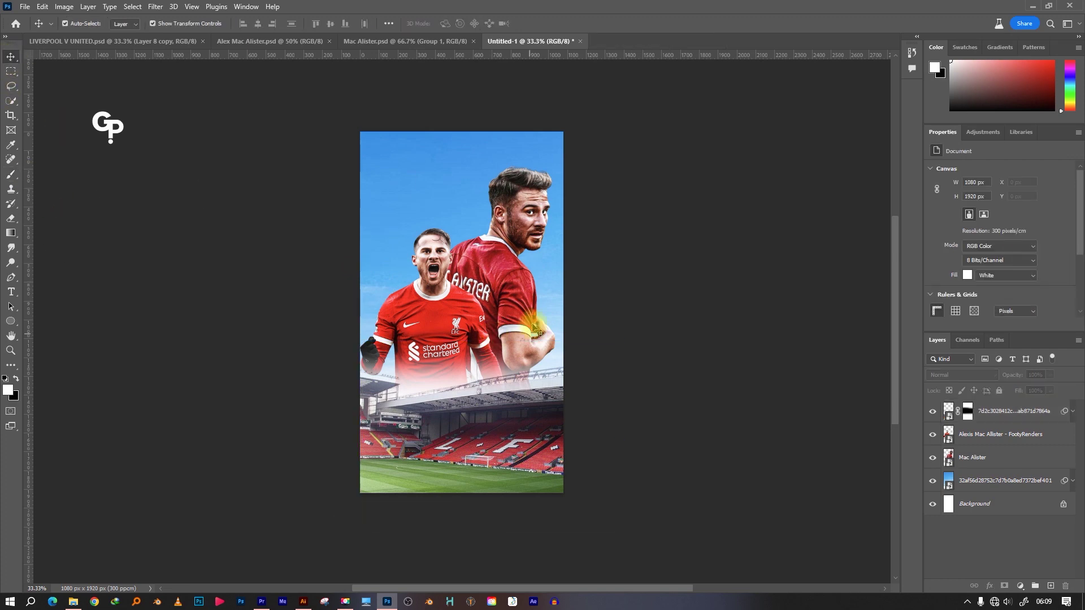
Place Alex Mac Alister.psd as a small kicking render over the stadium
left_click(25, 6)
left_click(72, 250)
left_click(328, 195)
key("Return")
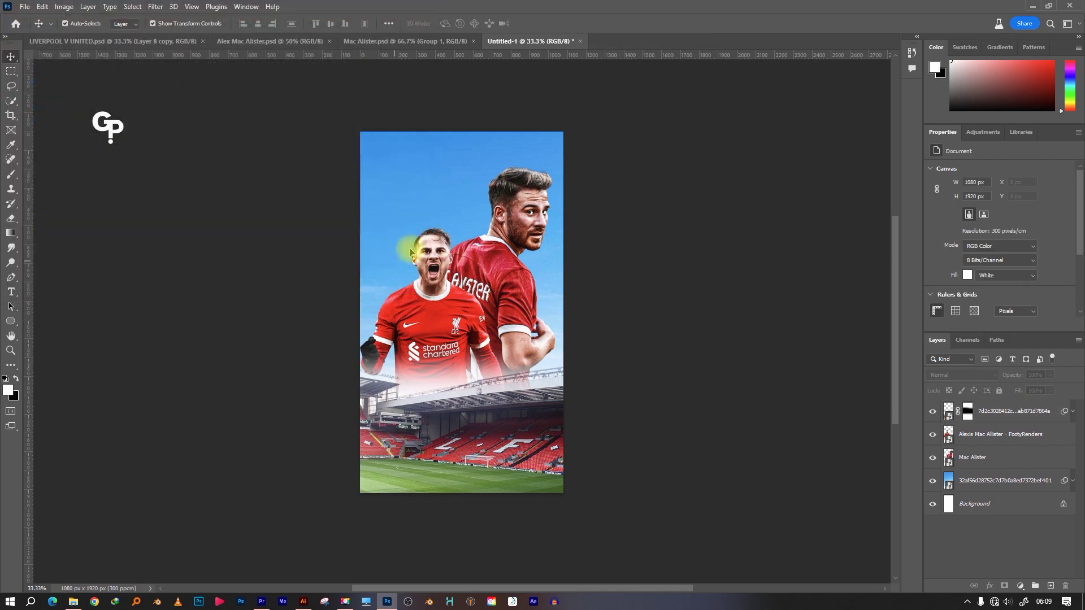
left_click_drag(462, 135, 457, 327)
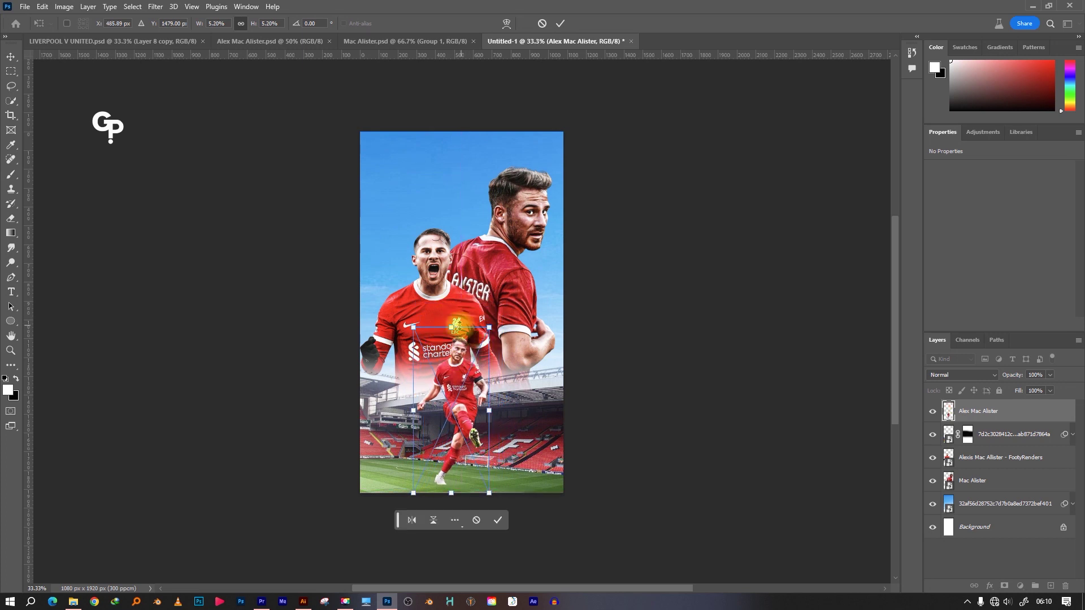
left_click(560, 23)
left_click(661, 220)
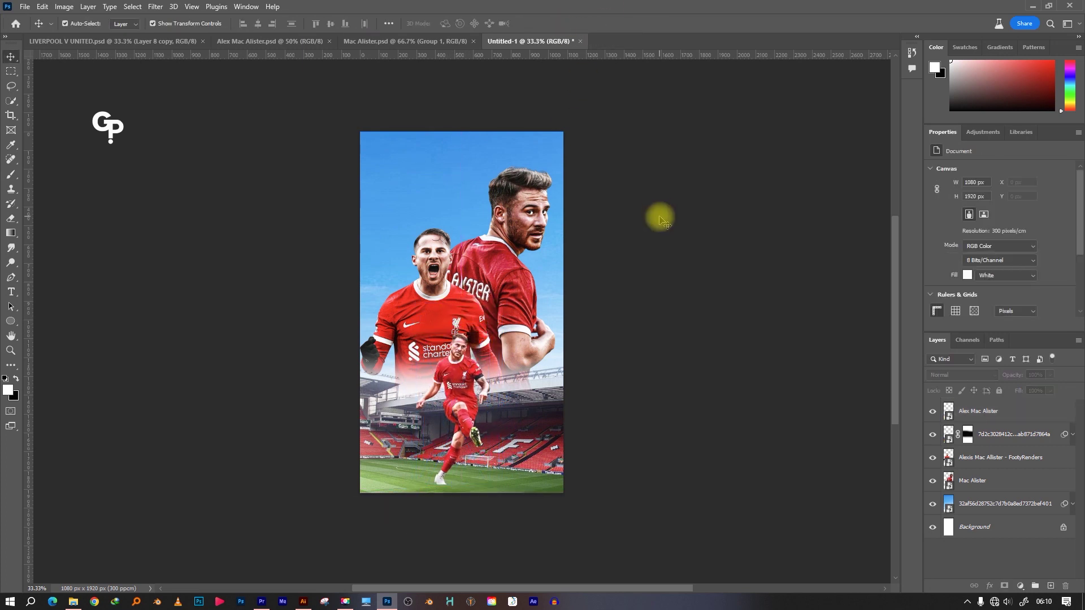
Add a new empty layer above the sky and adjust the brush size
left_click(995, 504)
key("ctrl+shift+alt+n")
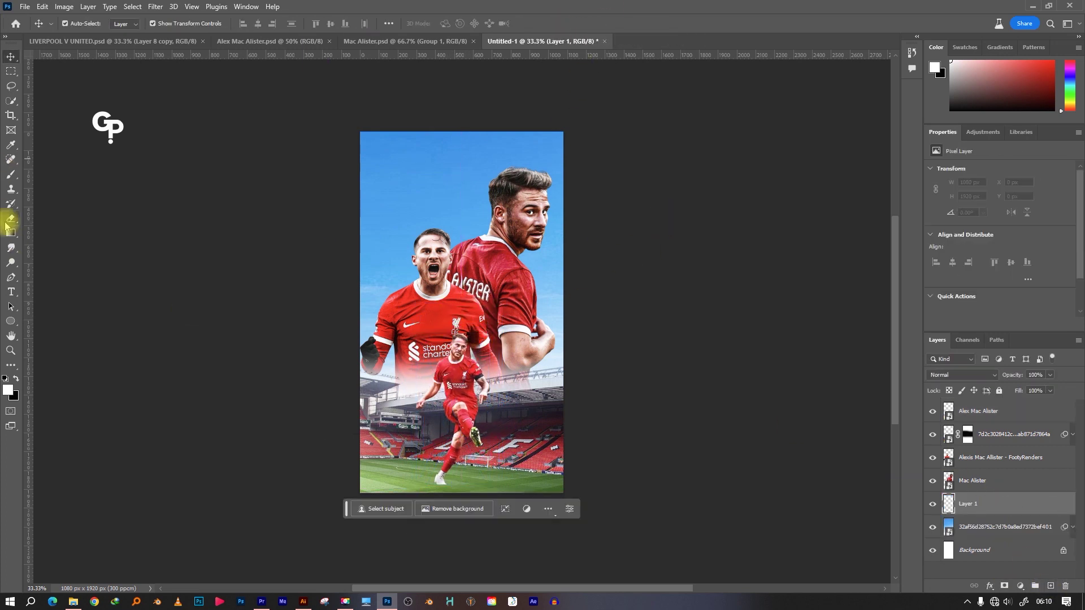
left_click(11, 174)
key("bracketright")
key("bracketright")
key("bracketright")
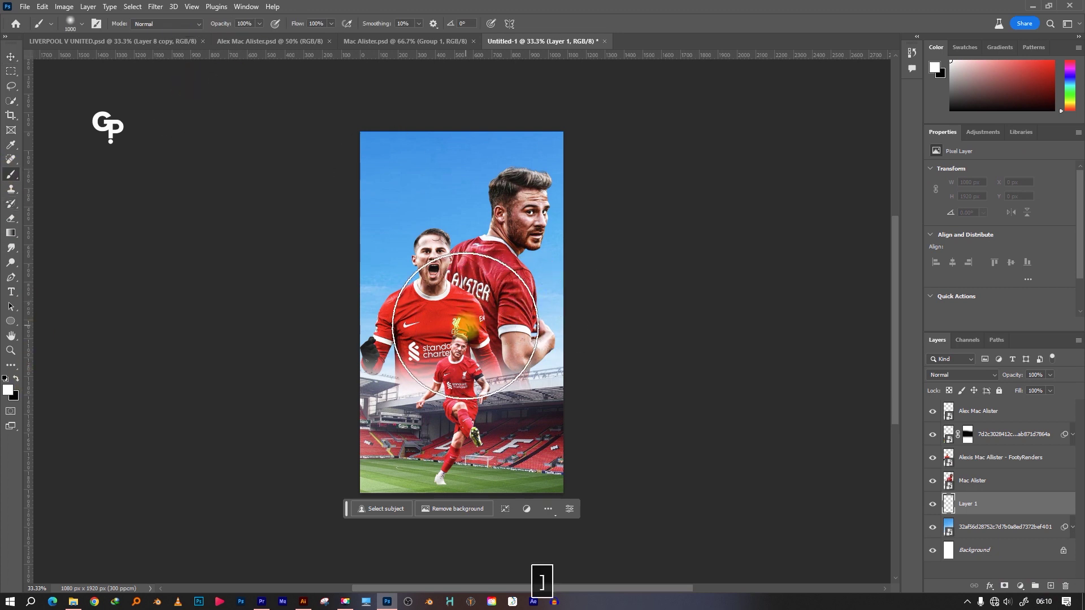
key("bracketright")
key("bracketright")
key("bracketleft")
key("bracketleft")
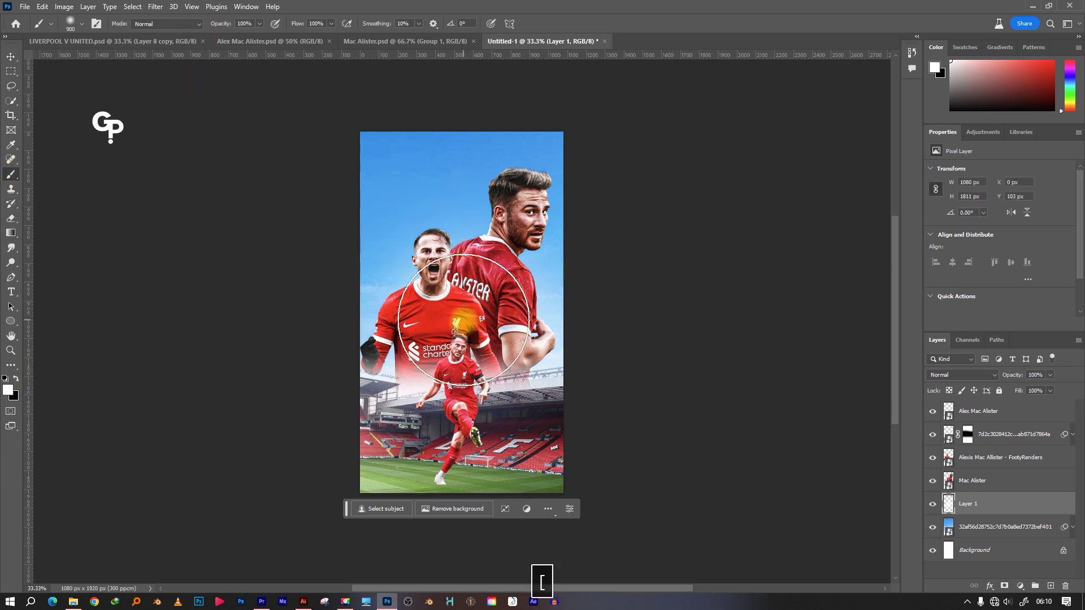
left_click(10, 56)
Create Layer 2 beneath the Alexis Mac Allister render and paint soft colour on it
left_click(426, 315)
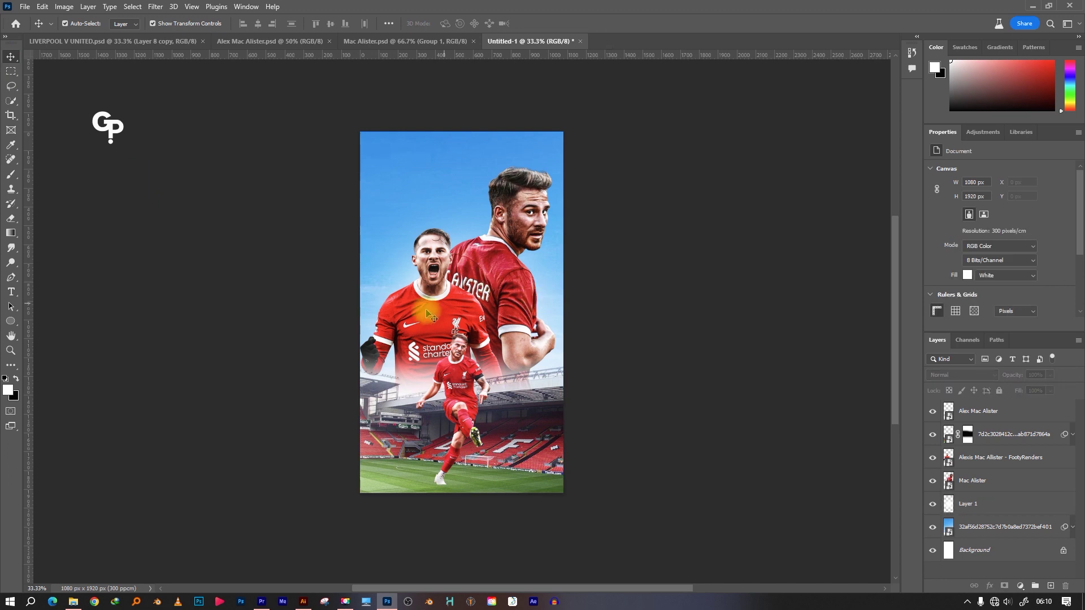
left_click(1050, 586)
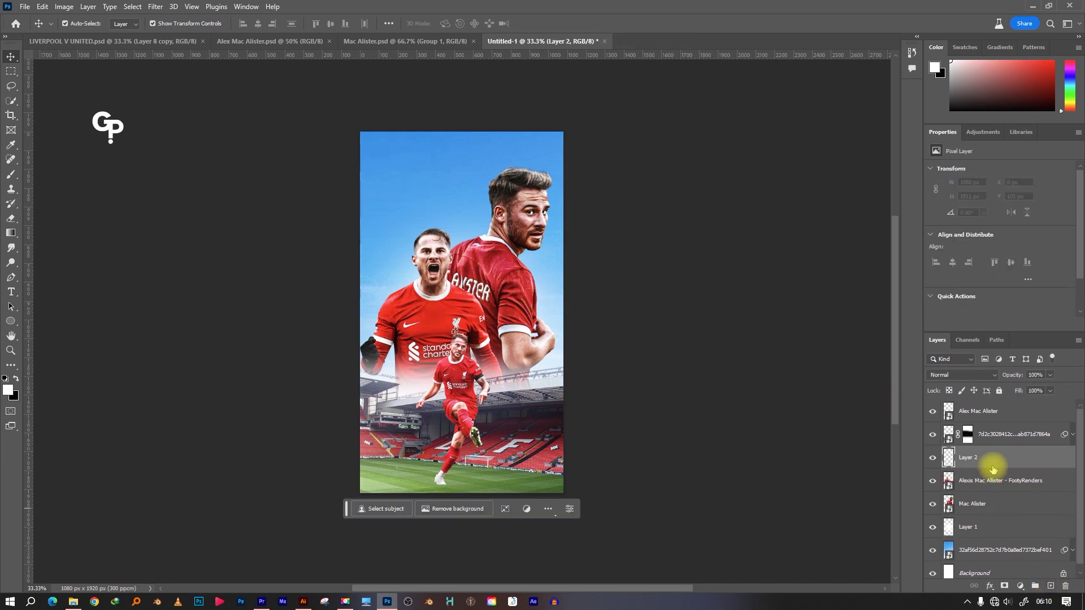
left_click_drag(992, 457, 993, 488)
left_click(11, 174)
key("bracketleft")
key("bracketleft")
left_click_drag(390, 350, 474, 308)
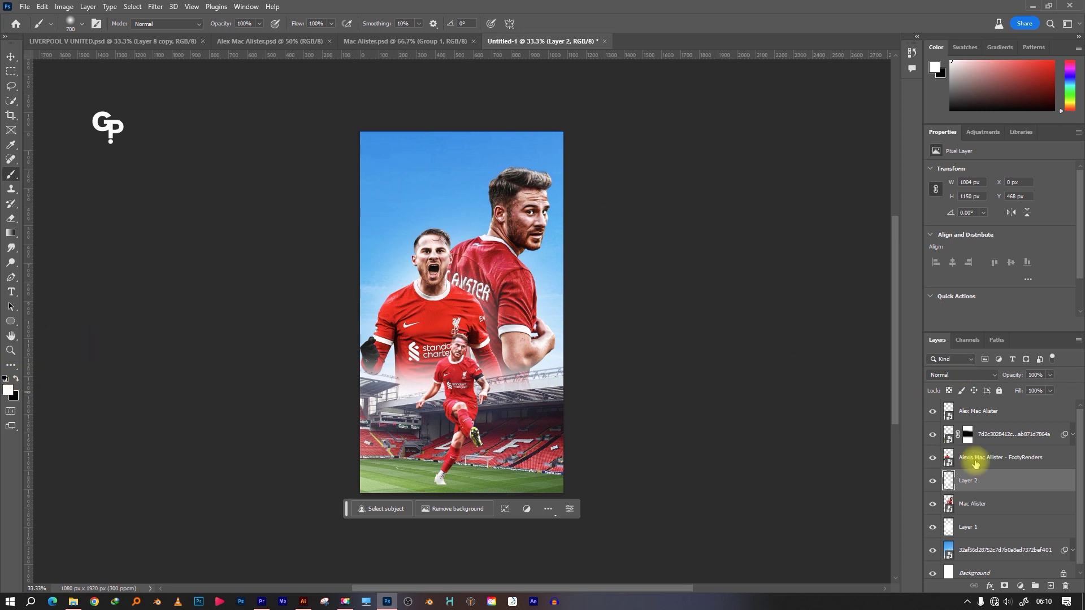
left_click(986, 411)
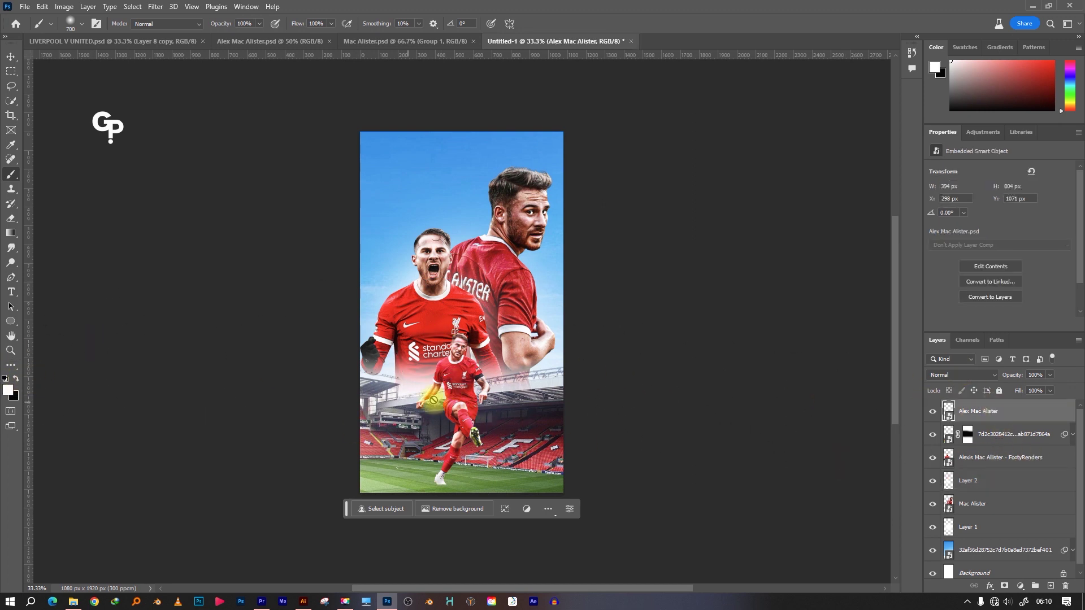
left_click(452, 398)
left_click(626, 226)
left_click(1050, 586)
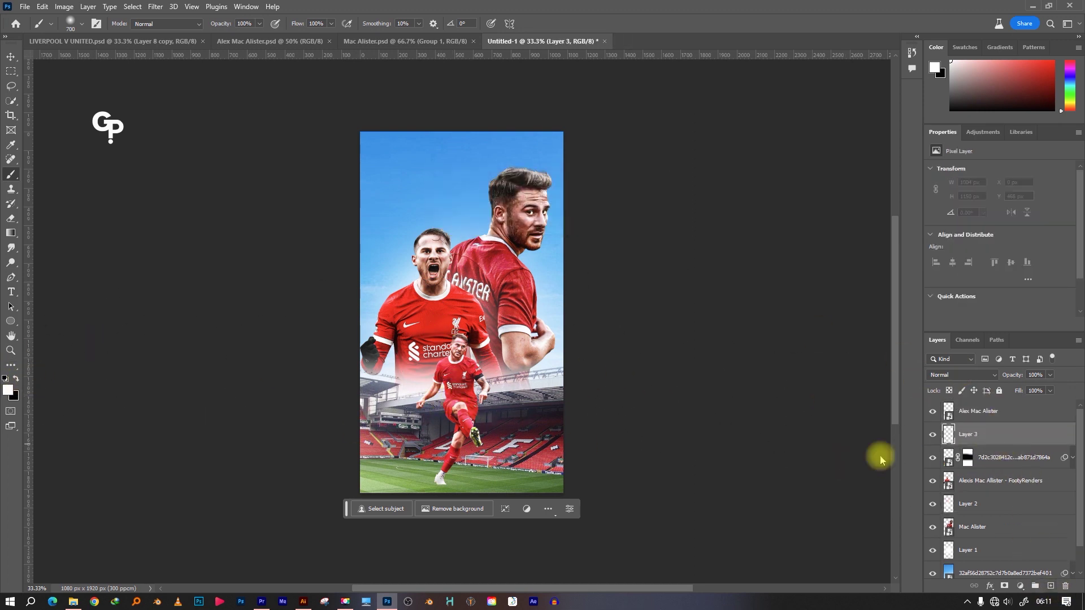
key("bracketleft")
key("bracketleft")
key("bracketleft")
key("bracketright")
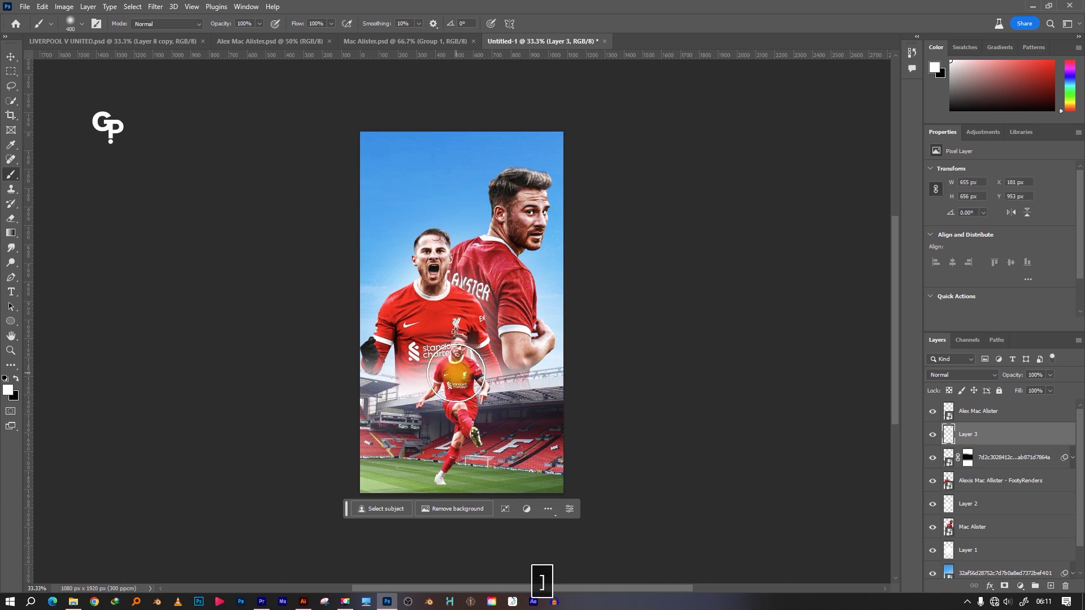
left_click(11, 58)
left_click(530, 342)
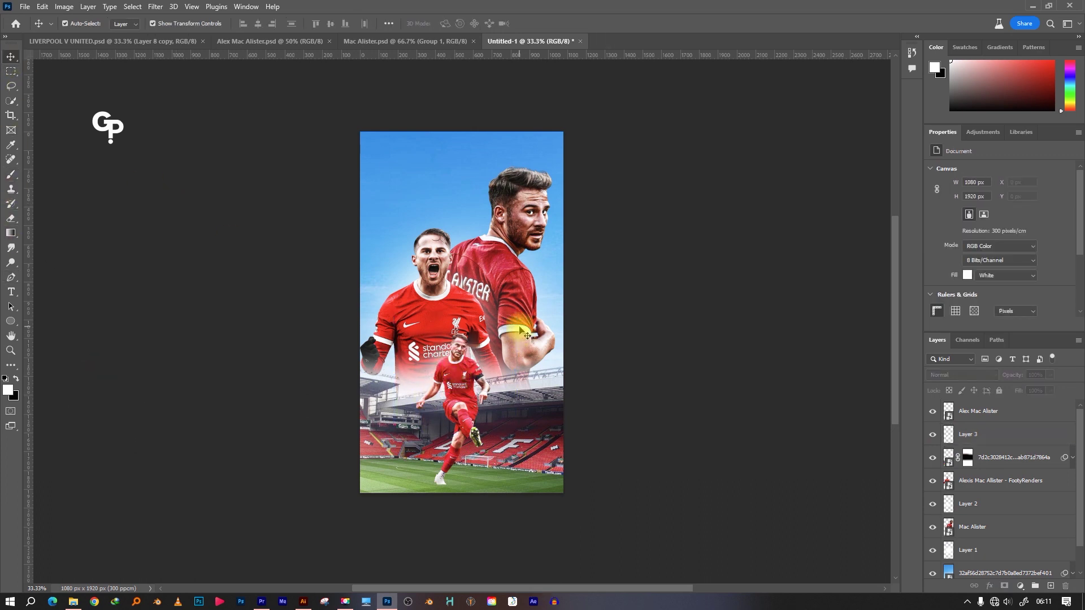
Add a clipped Exposure +0.72 adjustment to Mac Alister and invert its mask
left_click(509, 266)
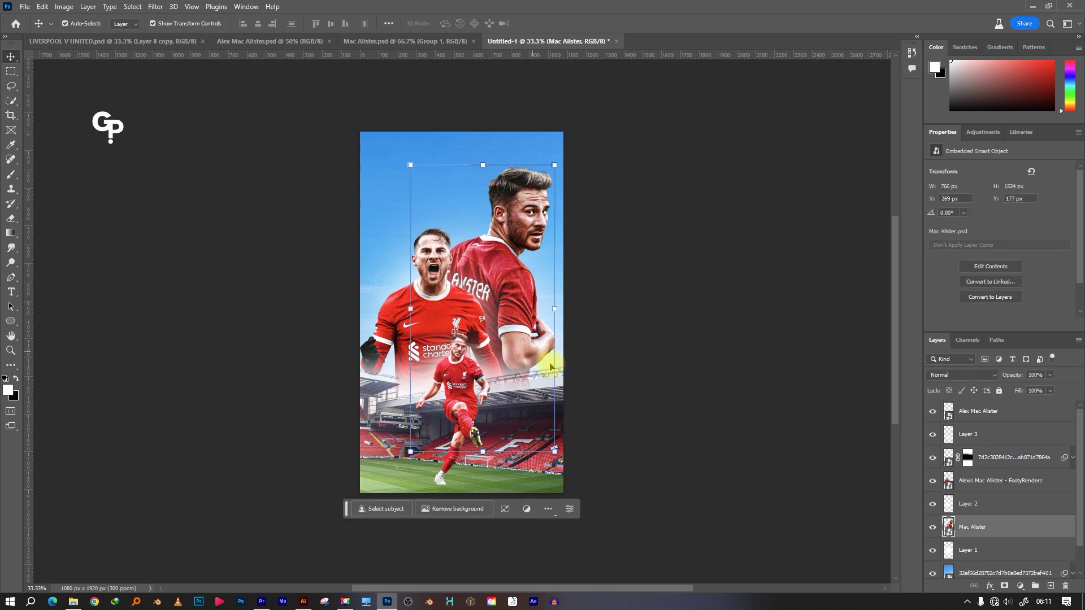
left_click(1020, 585)
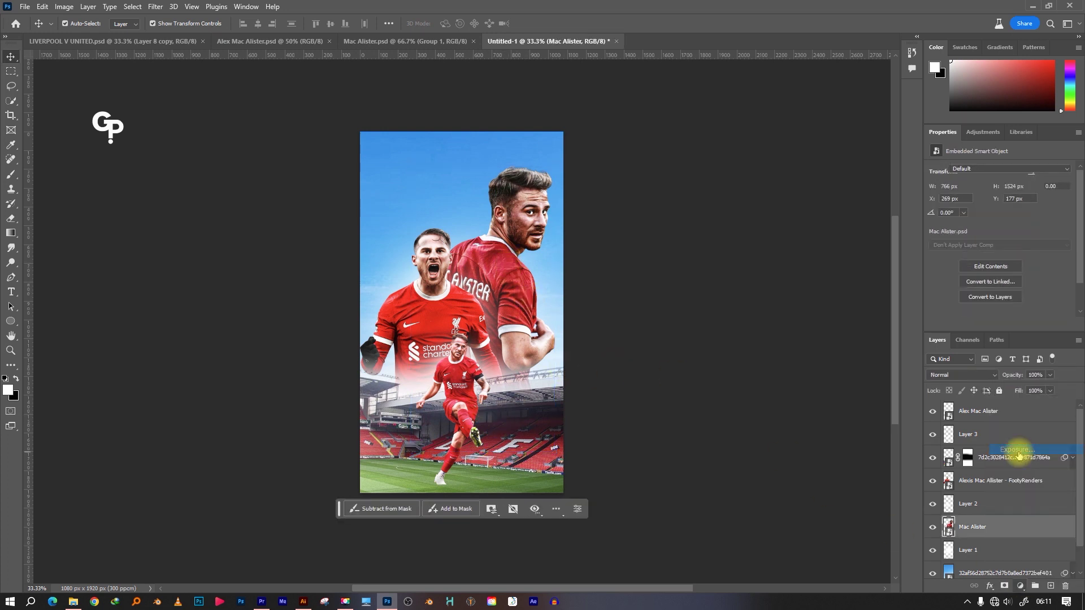
left_click(1019, 455)
left_click_drag(1000, 198, 1007, 197)
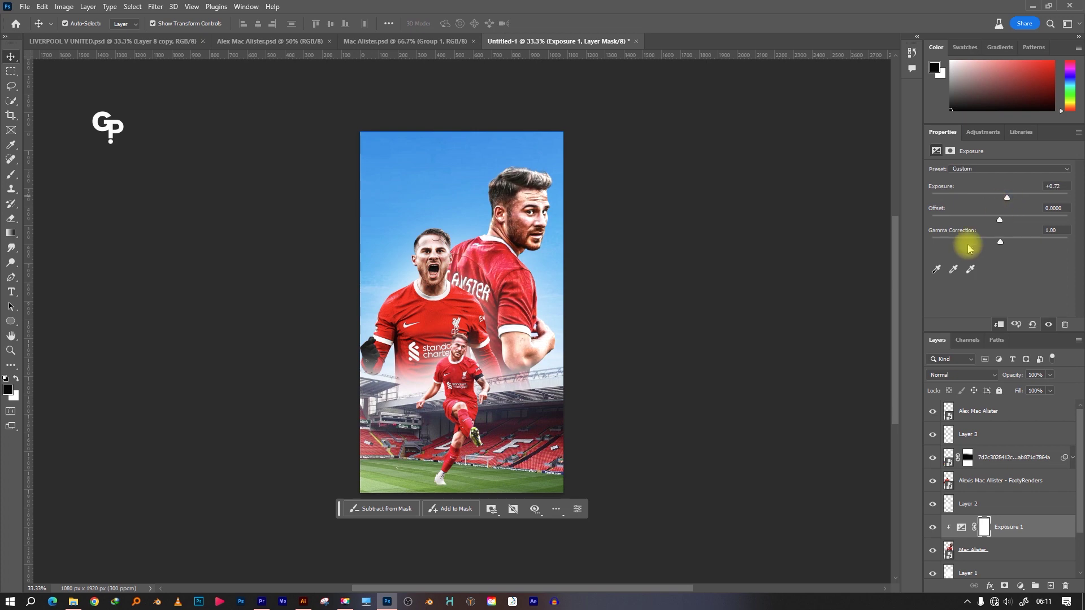
left_click(983, 527)
key("ctrl+i")
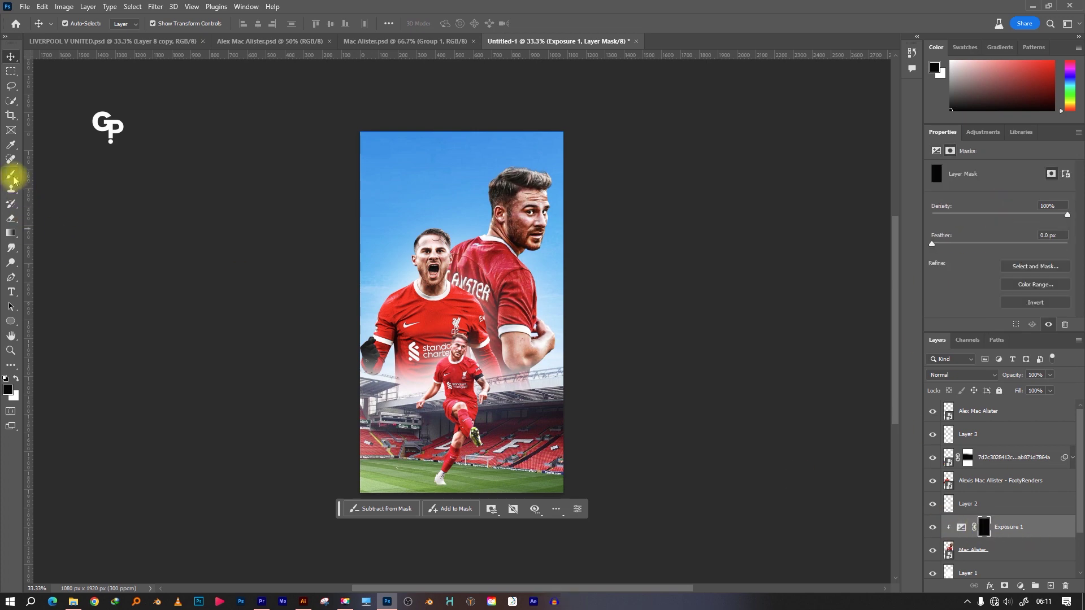
Zoom in and paint white on the mask over the face, hair and arm
left_click(11, 174)
key("bracketleft")
key("ctrl+plus")
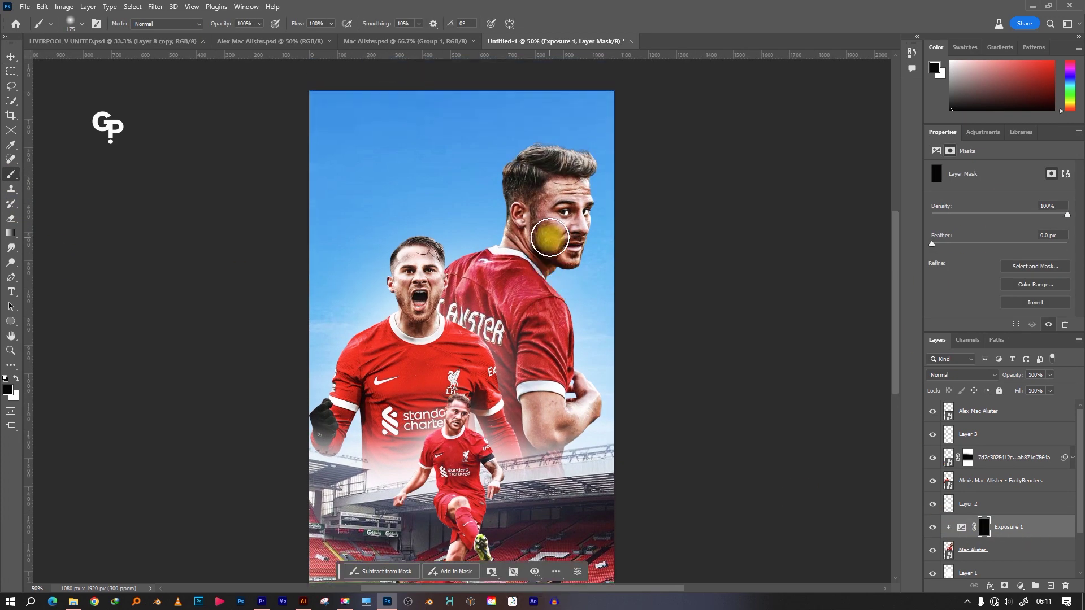
key("bracketleft")
key("bracketleft")
key("bracketleft")
key("x")
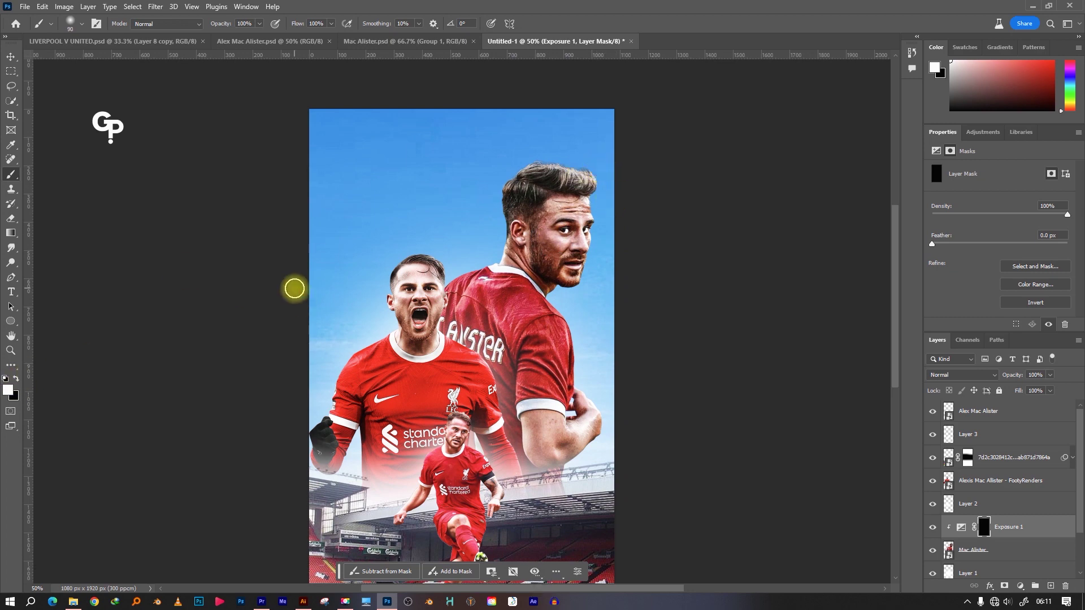
scroll(537, 209, "down", 1)
key("bracketleft")
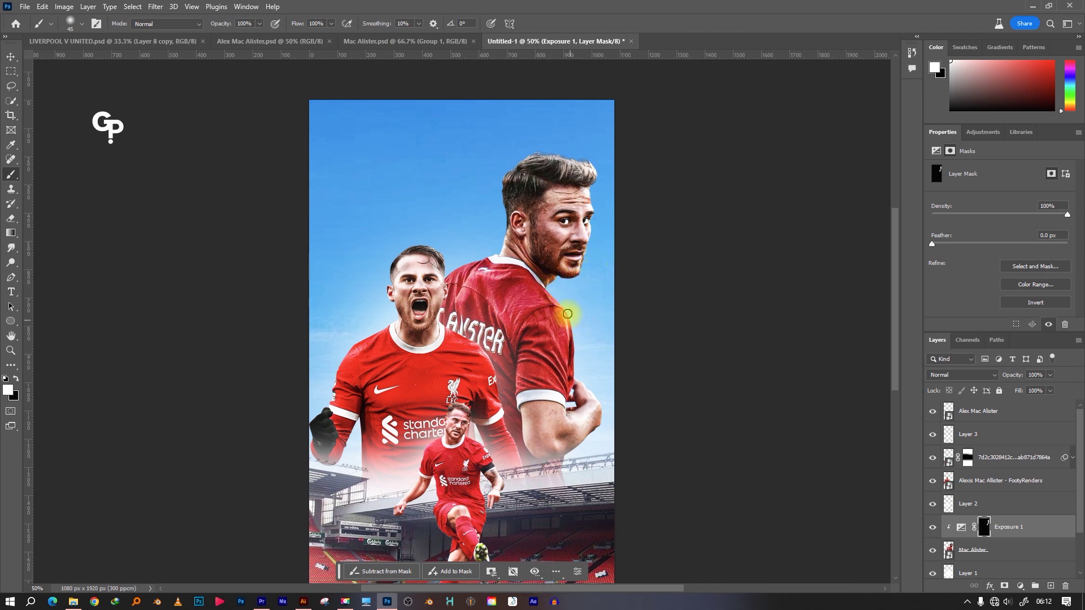
scroll(567, 314, "down", 3)
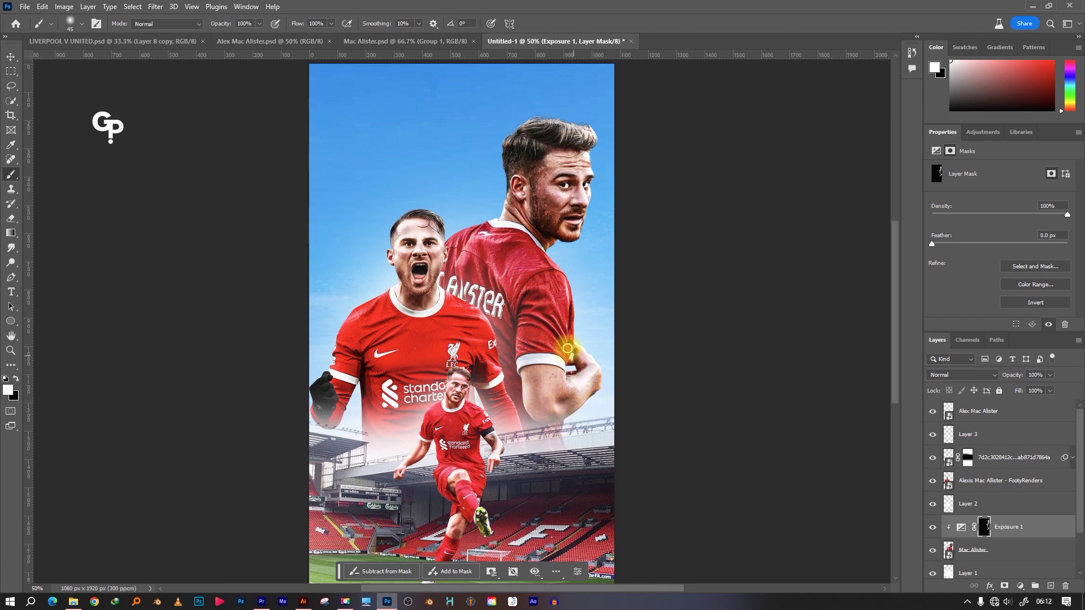
key("bracketright")
key("bracketright")
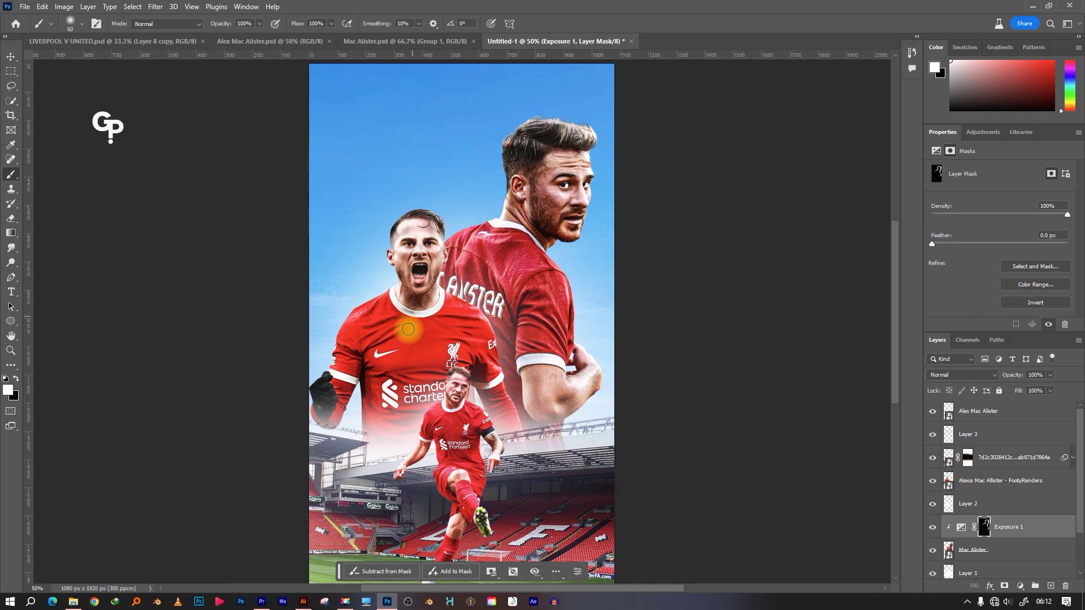
Toggle the front player render's visibility to check, then reselect Exposure 1
left_click(932, 480)
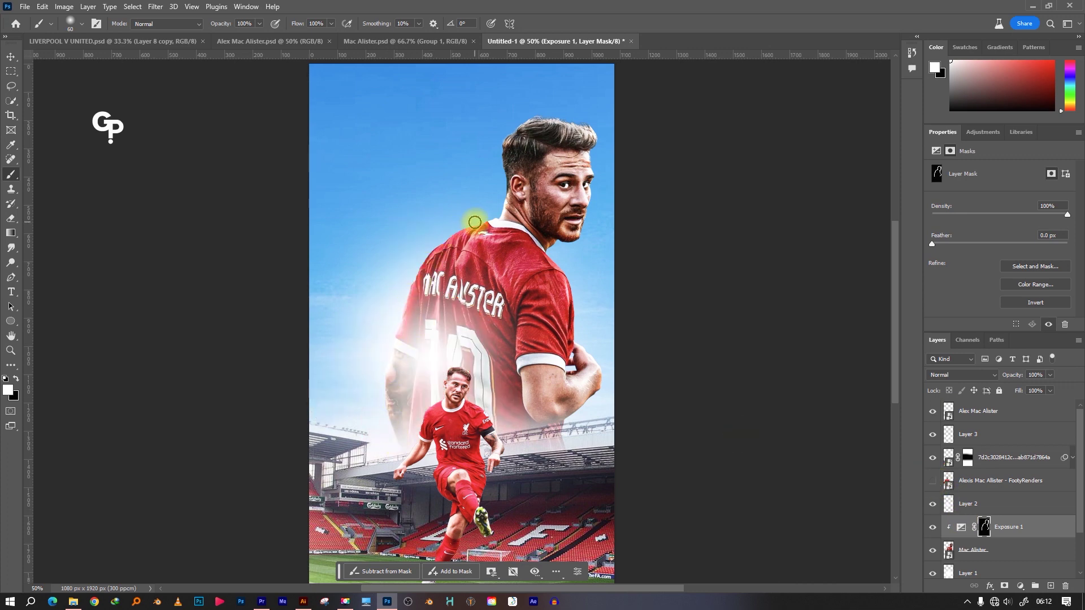
left_click(933, 481)
key("v")
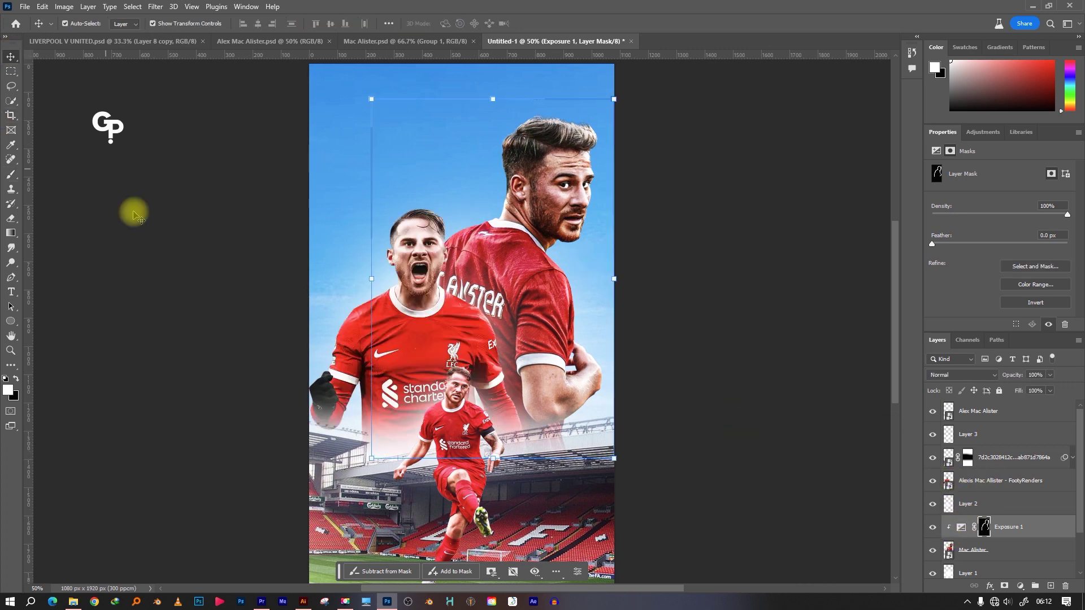
left_click(125, 210)
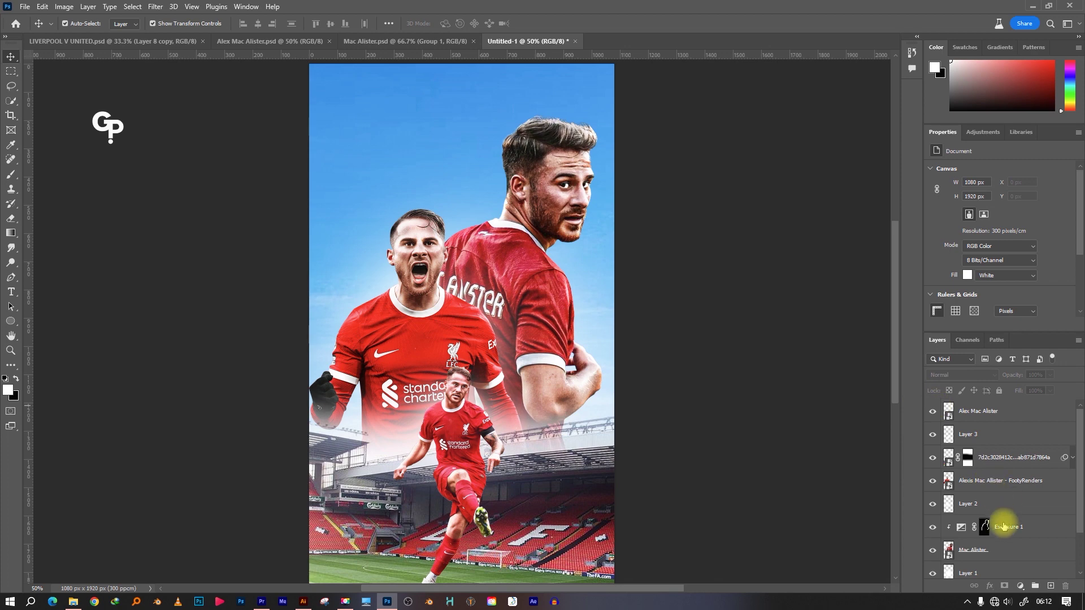
left_click(1004, 525)
Add Layer 4 clipped above Exposure 1 and set it to Linear Dodge (Add)
left_click(1050, 586)
right_click(1014, 529)
left_click(1022, 309)
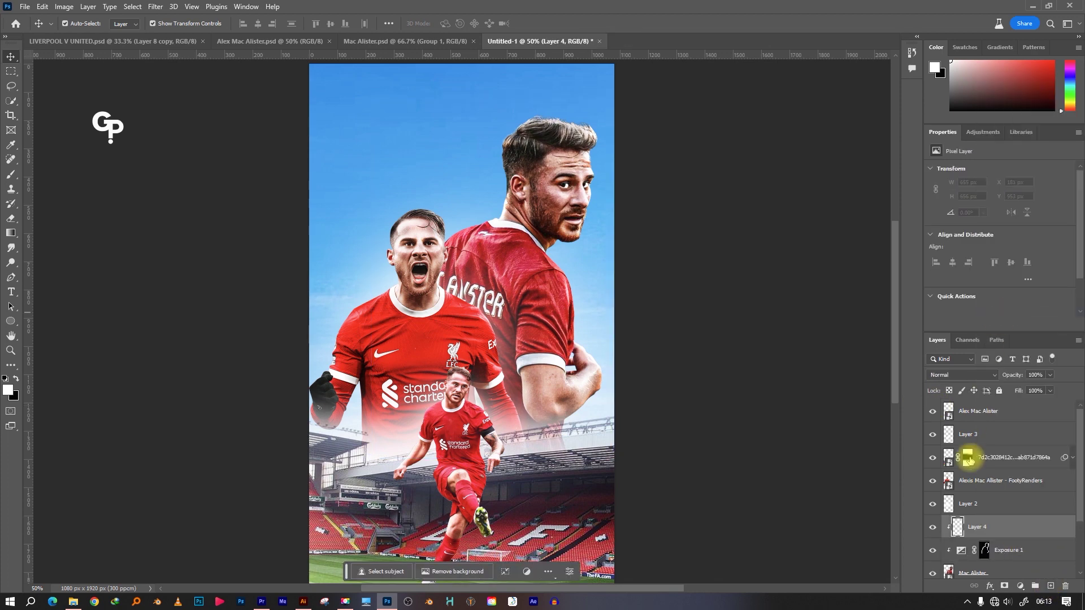
left_click(961, 375)
left_click(955, 424)
Set up a soft brush at about 25% opacity and 10% flow
left_click(11, 174)
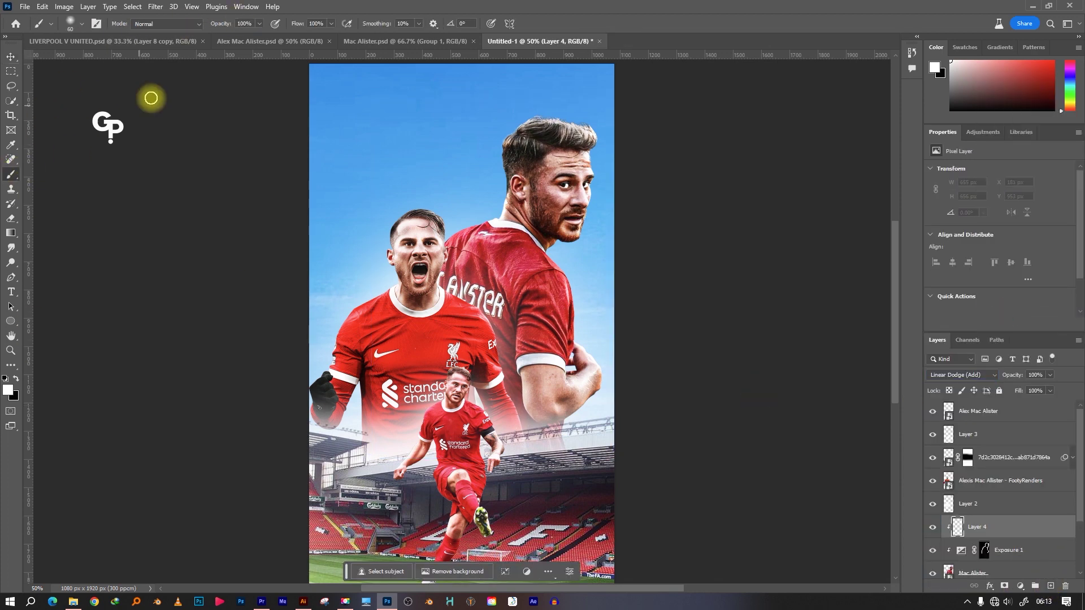
left_click(258, 23)
left_click_drag(253, 35, 222, 41)
left_click(331, 23)
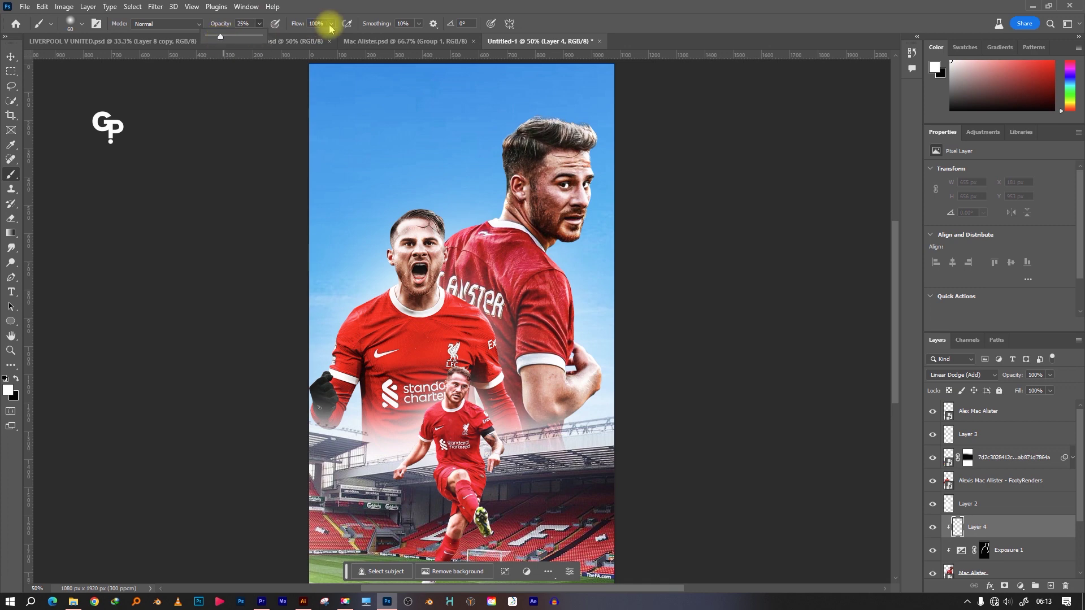
left_click_drag(334, 35, 310, 39)
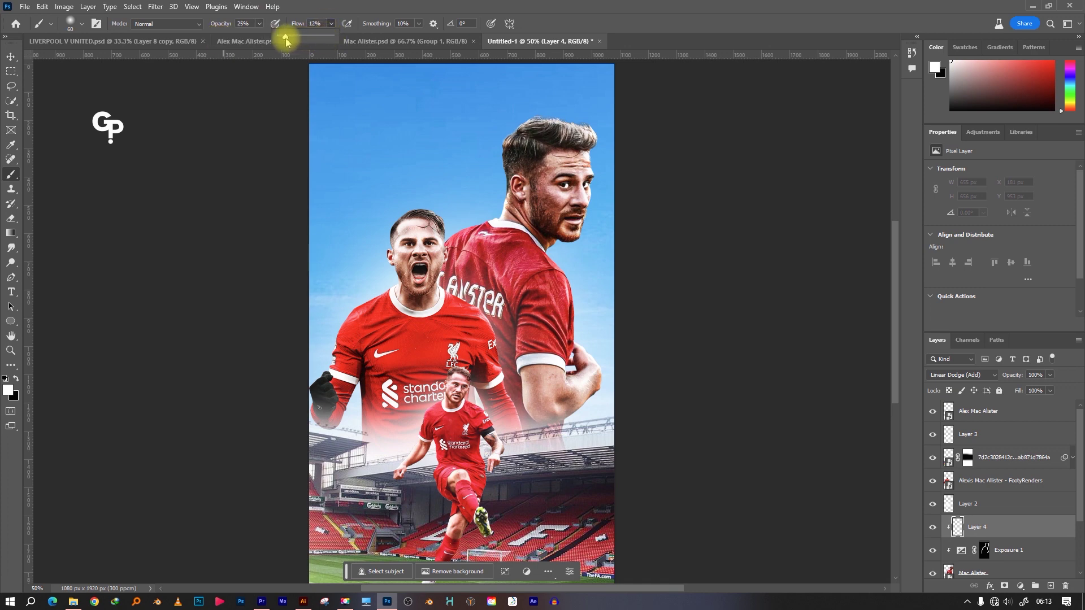
Paint a glow along the back player's neck, around his eye and down his arm
key("bracketleft")
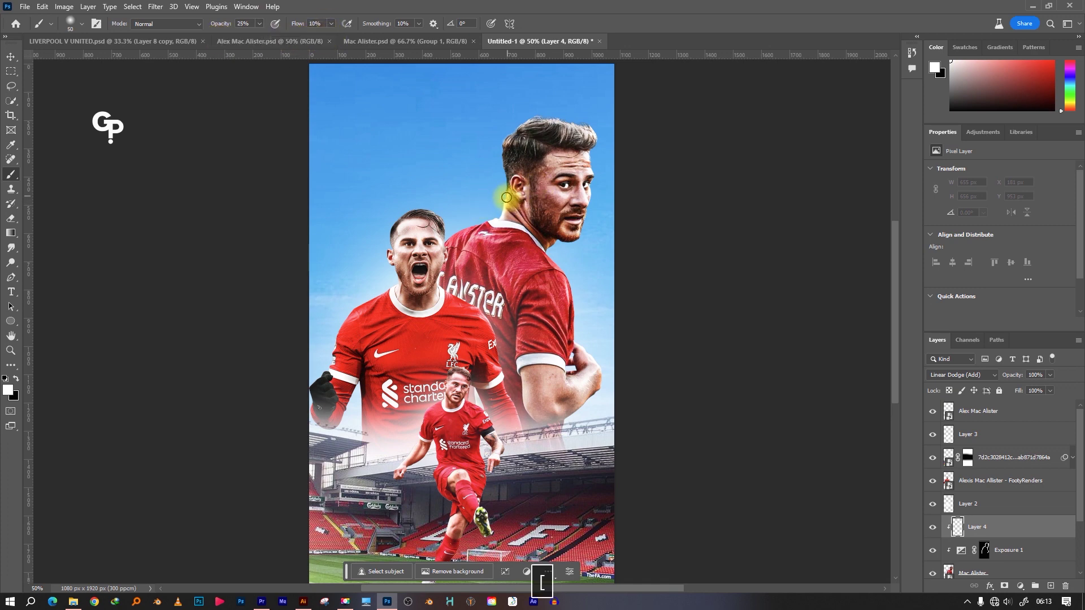
mouse_move(502, 193)
left_mouse_down()
mouse_move(529, 215)
mouse_move(570, 201)
left_mouse_up()
key("bracketright")
key("bracketleft")
left_click_drag(586, 164, 583, 186)
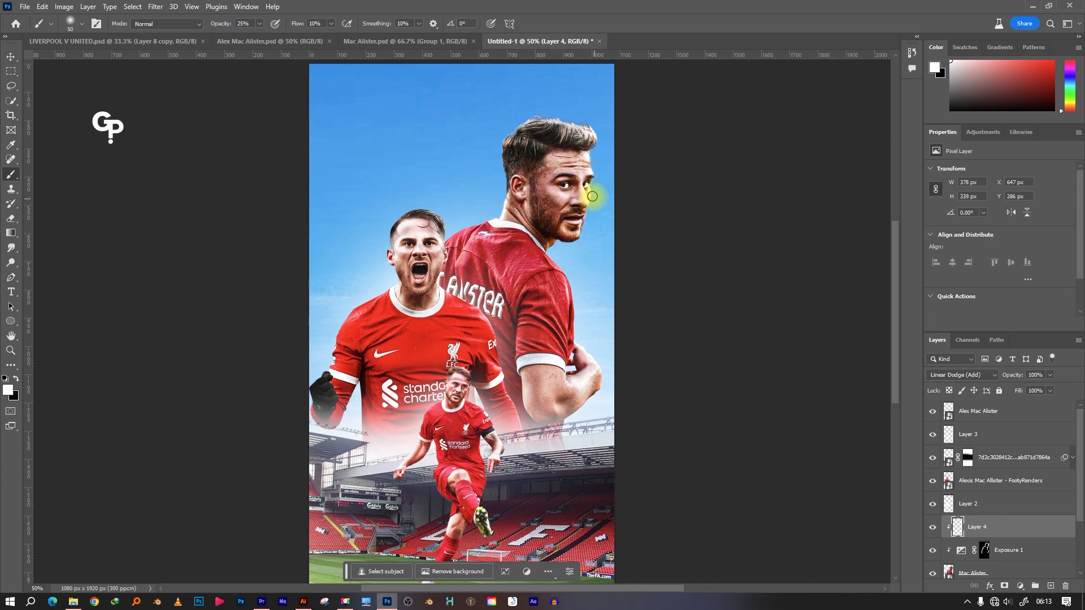
key("bracketright")
key("bracketright")
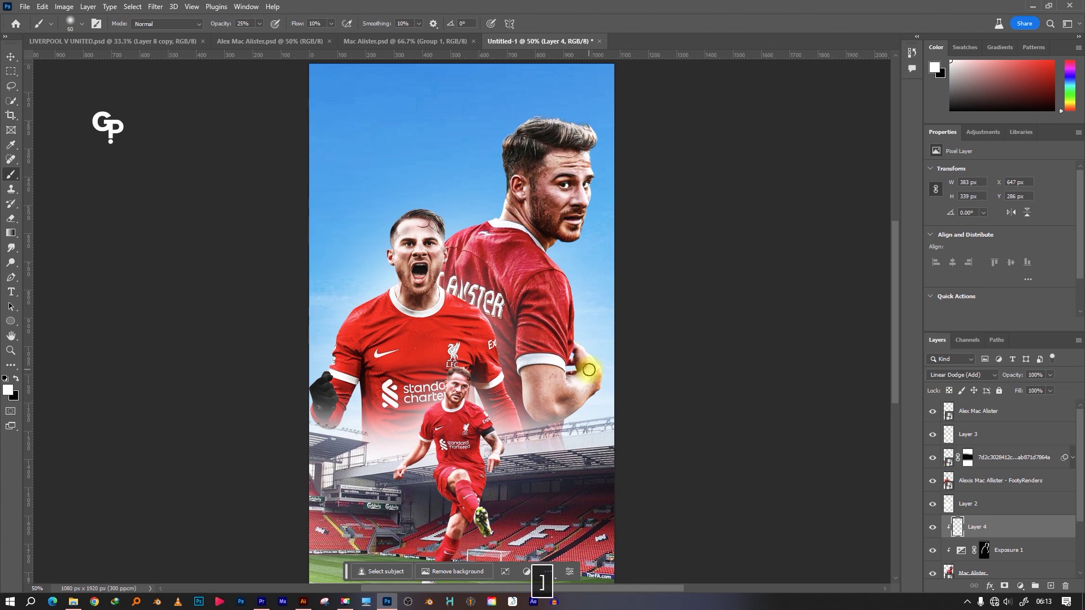
mouse_move(584, 373)
left_mouse_down()
mouse_move(546, 398)
mouse_move(520, 392)
left_mouse_up()
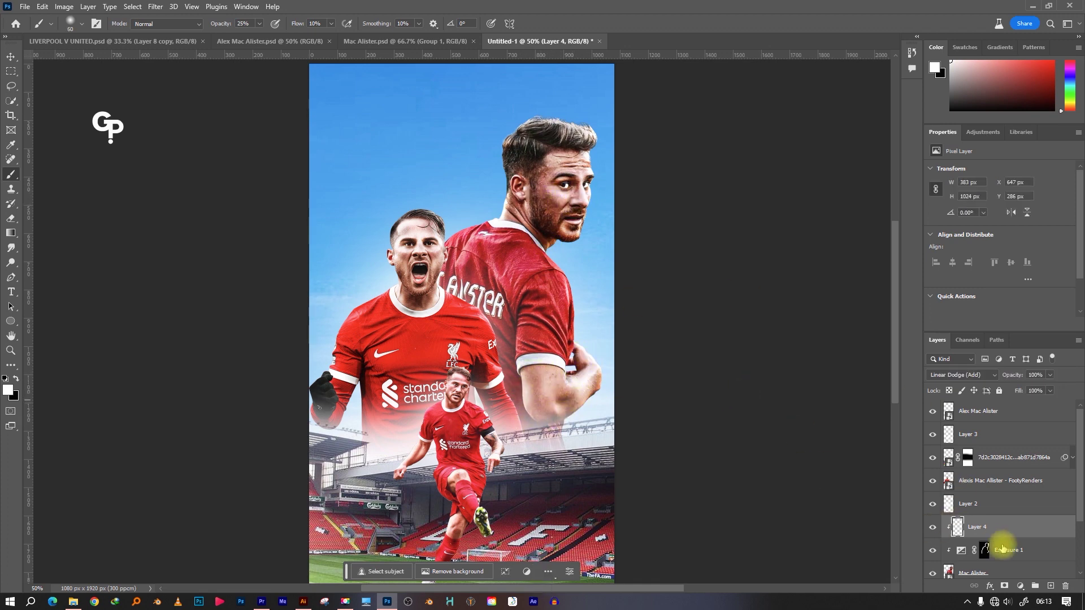
Limit Layer 4 with a Blend If underlying split of 6/99–255, then zoom out to the whole poster
double_click(1012, 526)
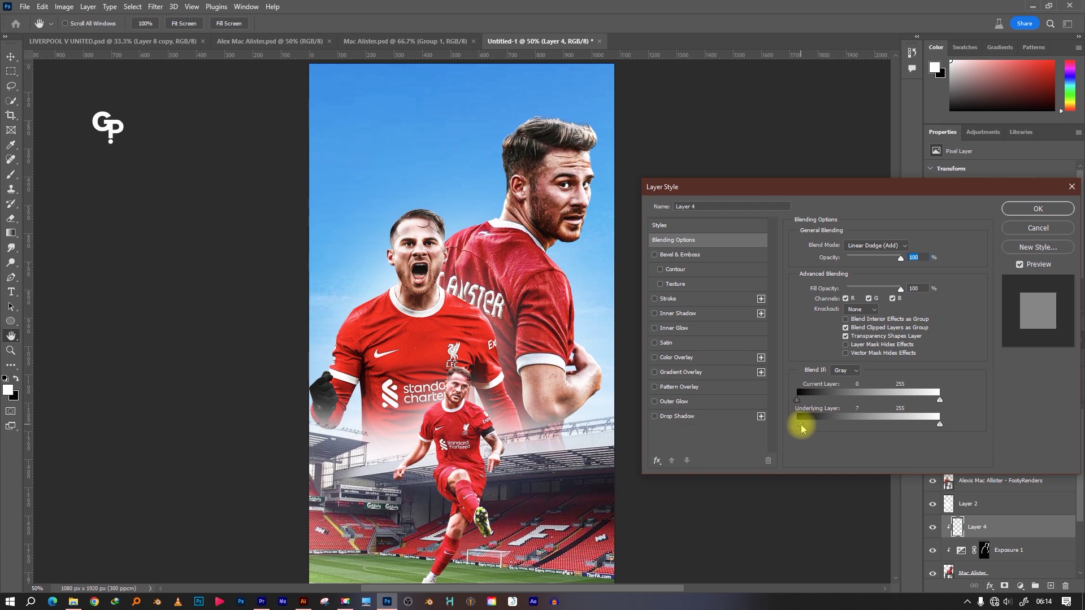
left_click_drag(800, 423, 856, 424)
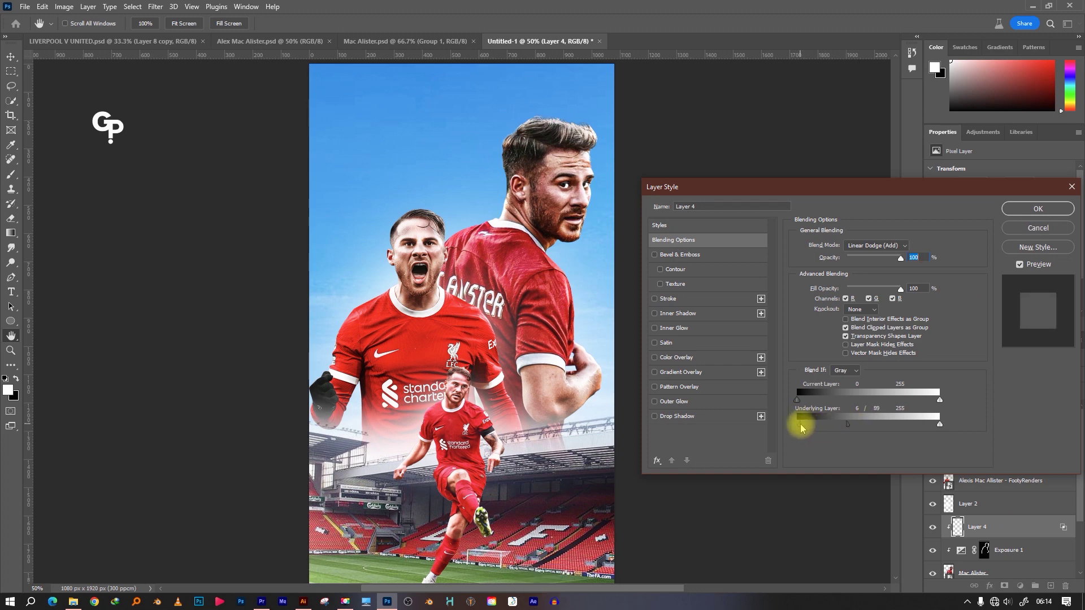
left_click(1038, 209)
key("b")
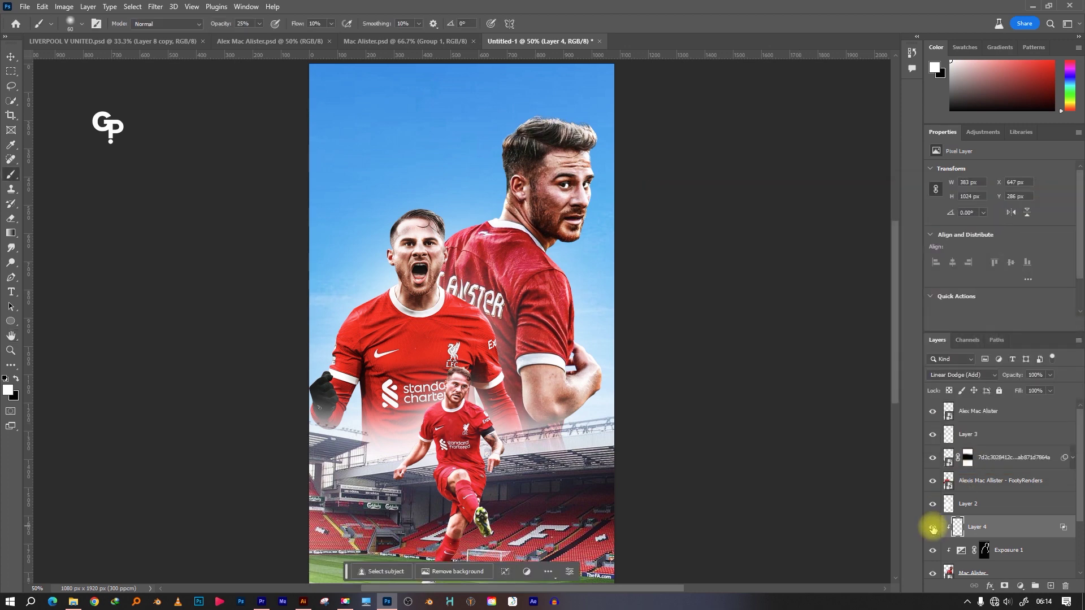
key("bracketleft")
key("bracketleft")
key("bracketleft")
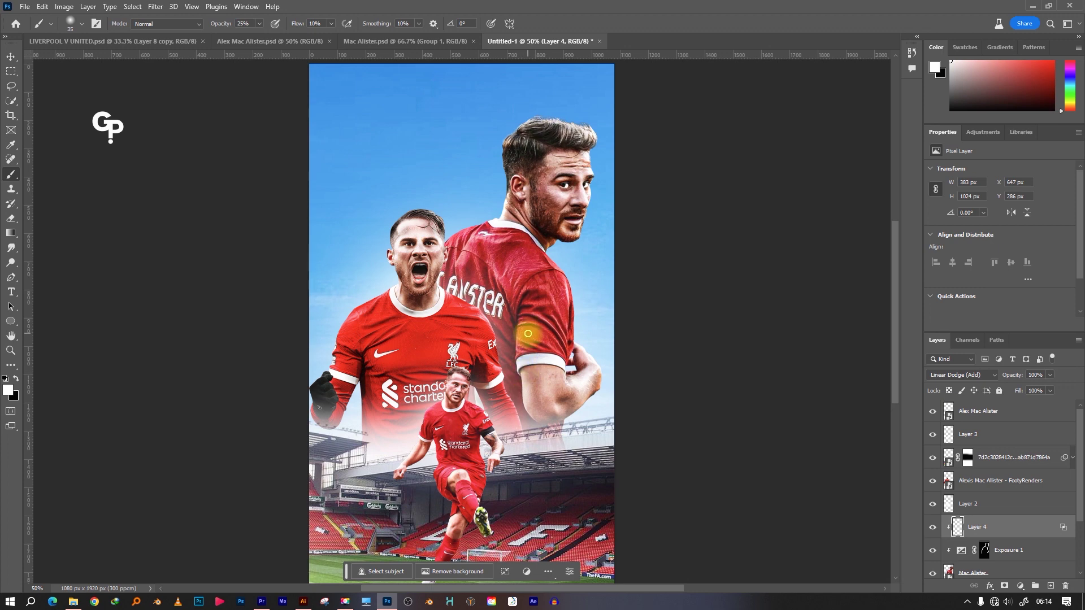
key("ctrl+minus")
Add a +1.39 Exposure adjustment to the Alexis Mac Allister layer with an inverted mask
left_click(11, 58)
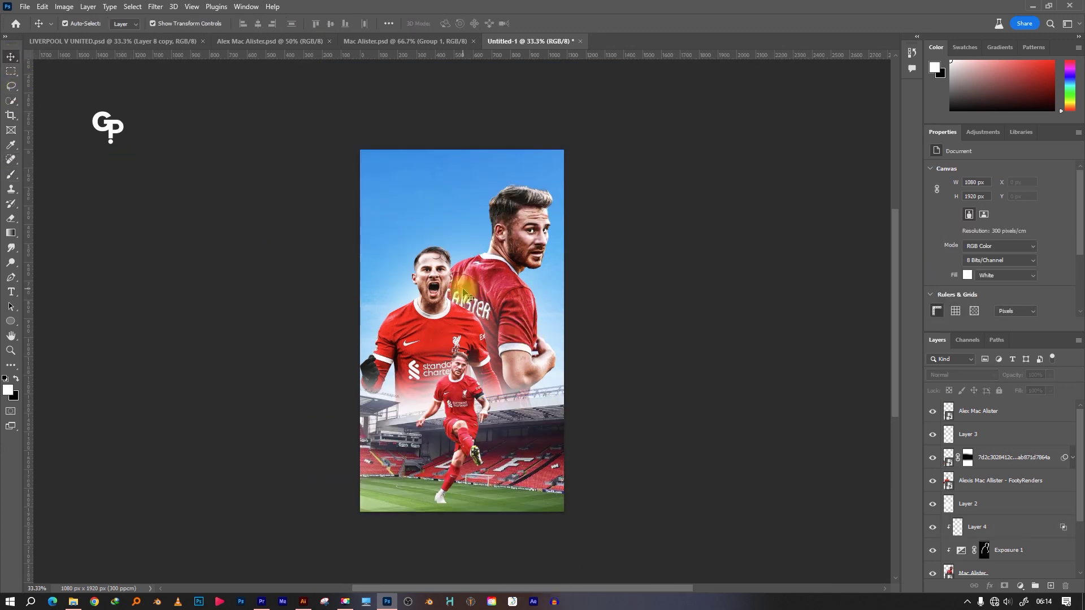
left_click(469, 317)
left_click(1020, 586)
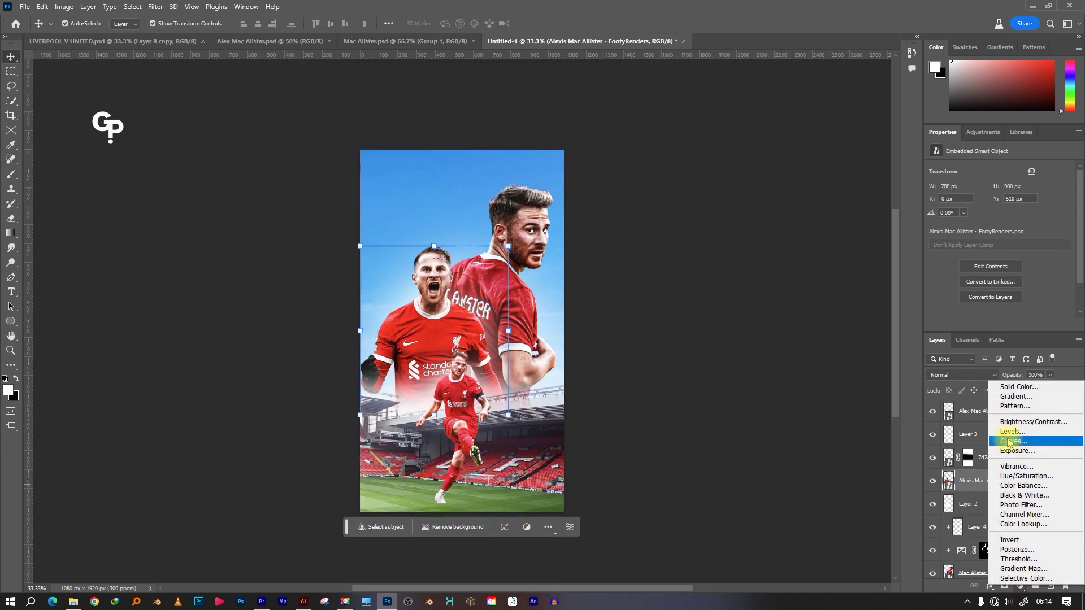
left_click(994, 440)
left_click_drag(1000, 199, 1014, 198)
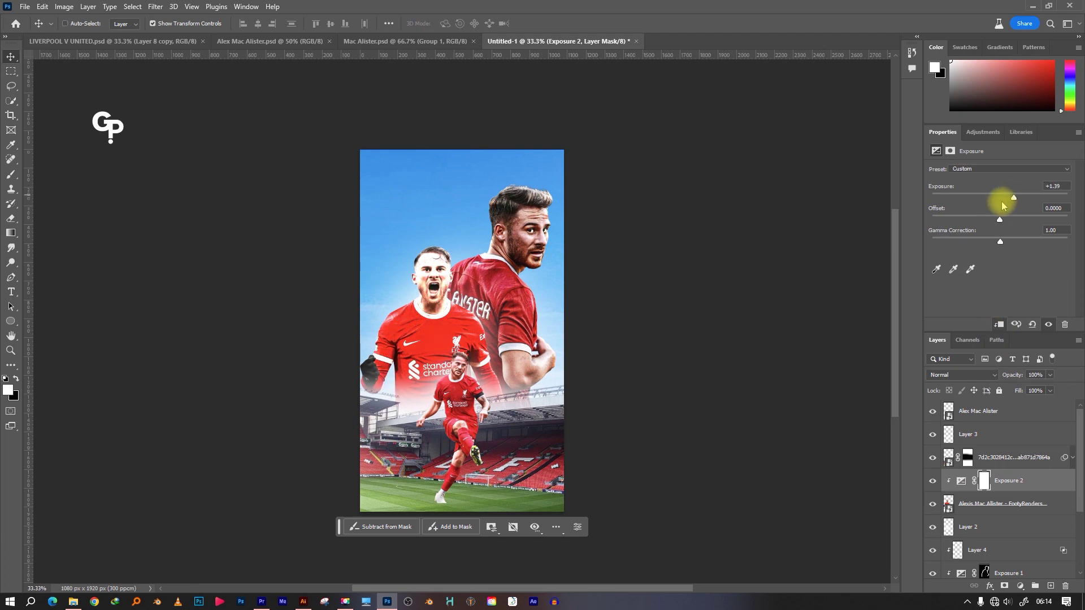
key("ctrl+i")
Paint the Exposure 2 mask white at 100% opacity and flow over the middle player's shirt
key("b")
key("ctrl+equal")
key("ctrl+equal")
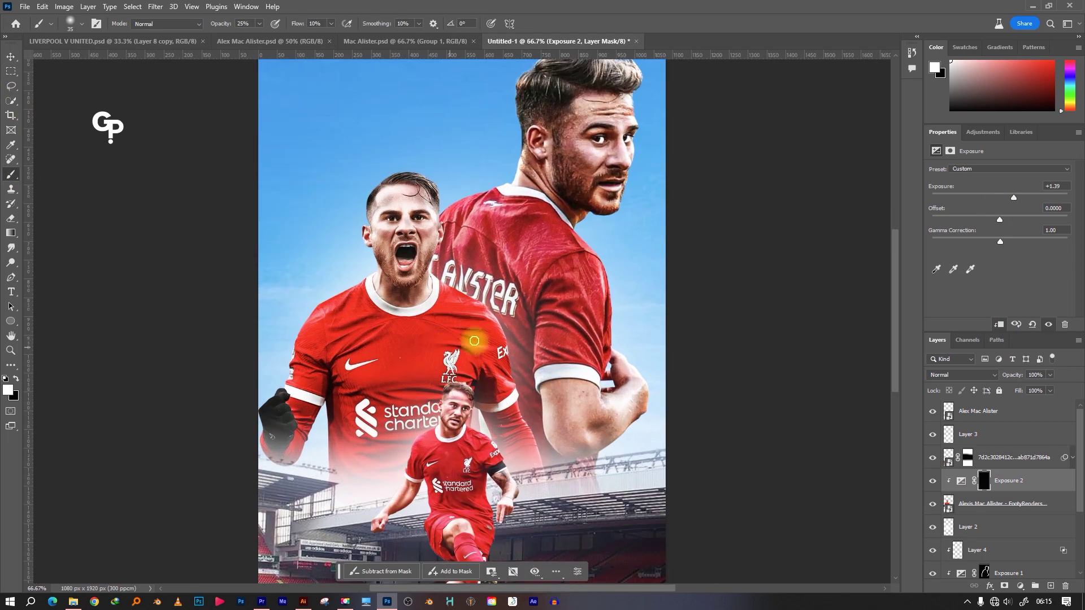
key("bracketright")
left_click_drag(259, 24, 396, 39)
left_click_drag(455, 304, 511, 357)
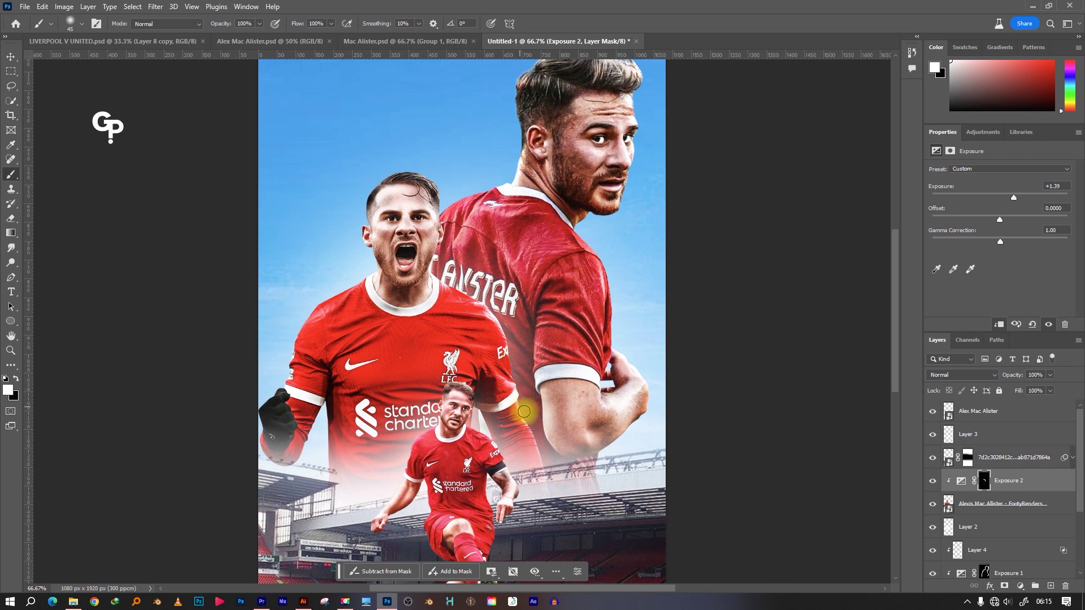
key("bracketleft")
key("bracketleft")
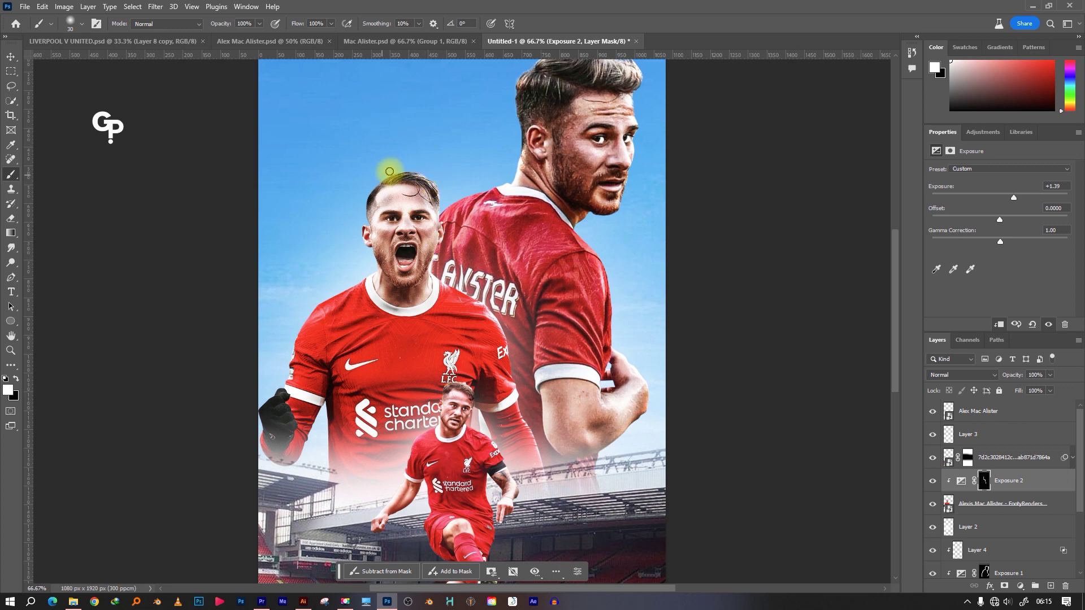
key("bracketleft")
key("bracketleft")
key("bracketleft")
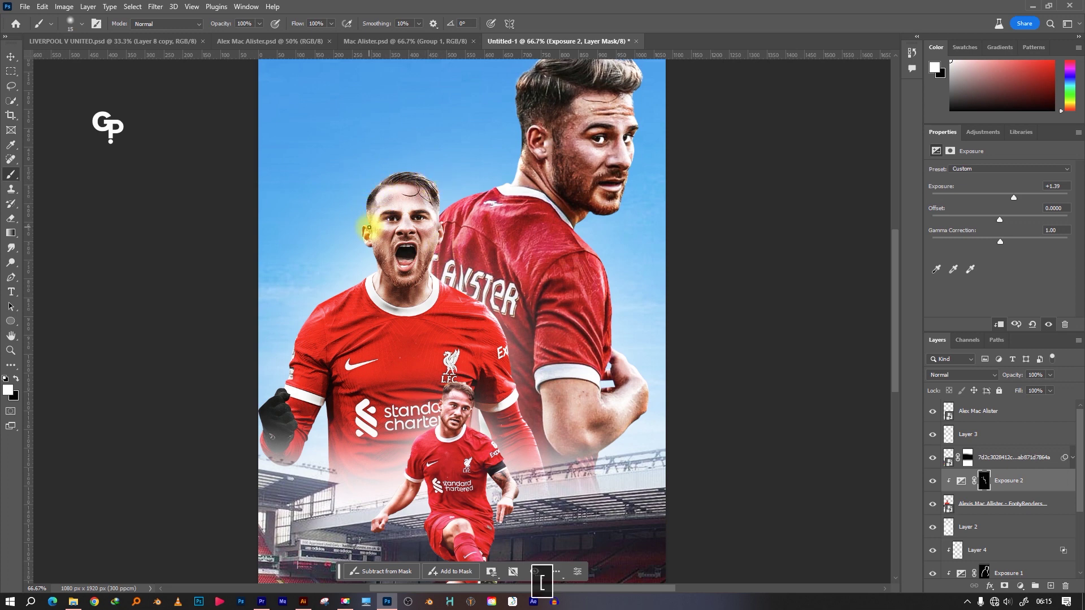
key("bracketright")
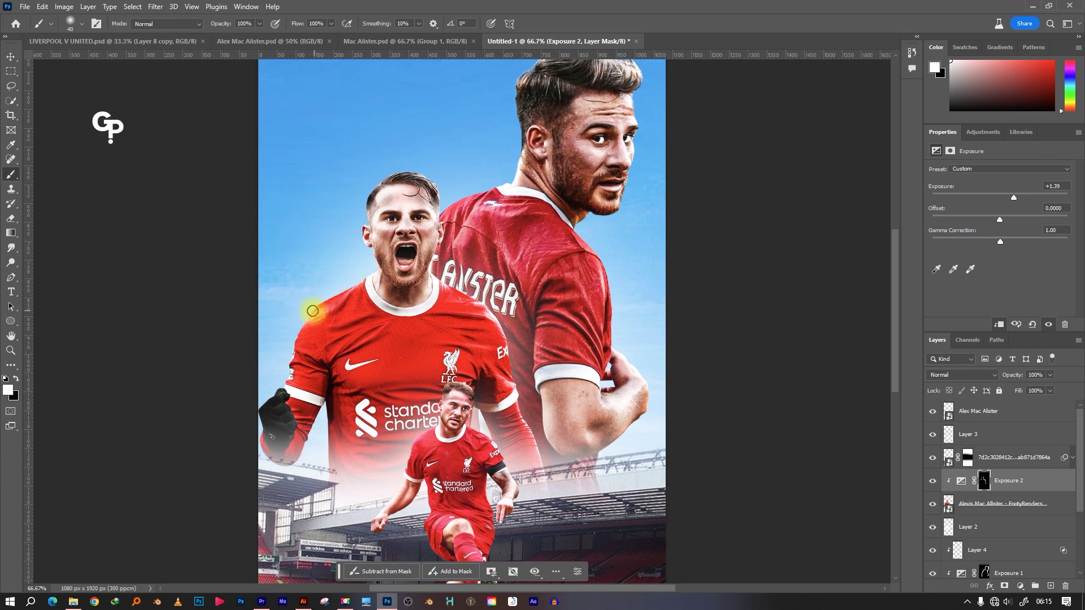
key("ctrl+z")
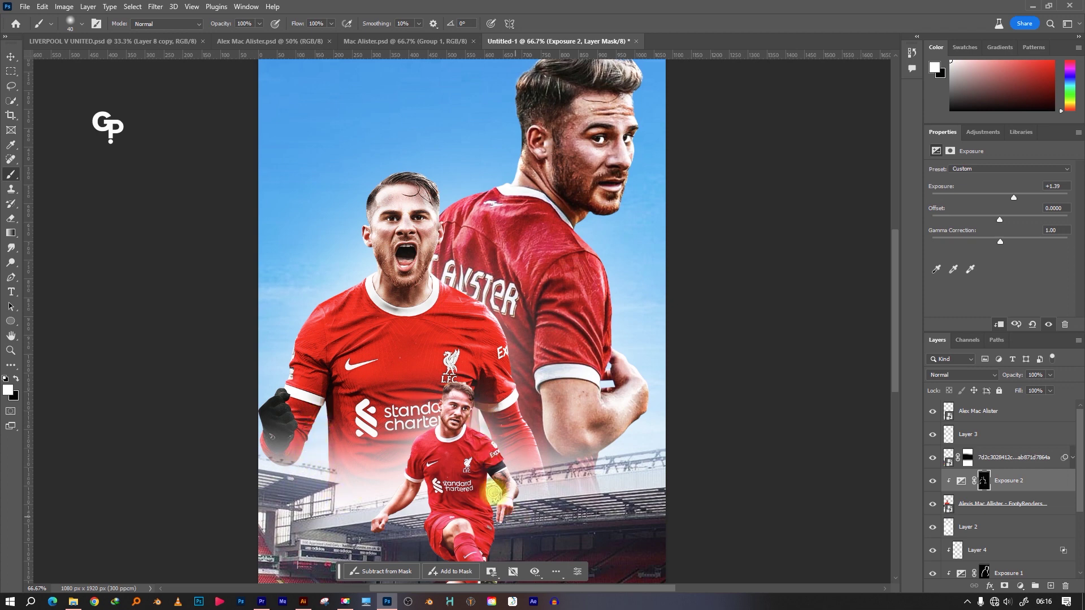
Zoom out to the full poster and select the middle player with its Exposure layer
key("ctrl+minus")
key("ctrl+minus")
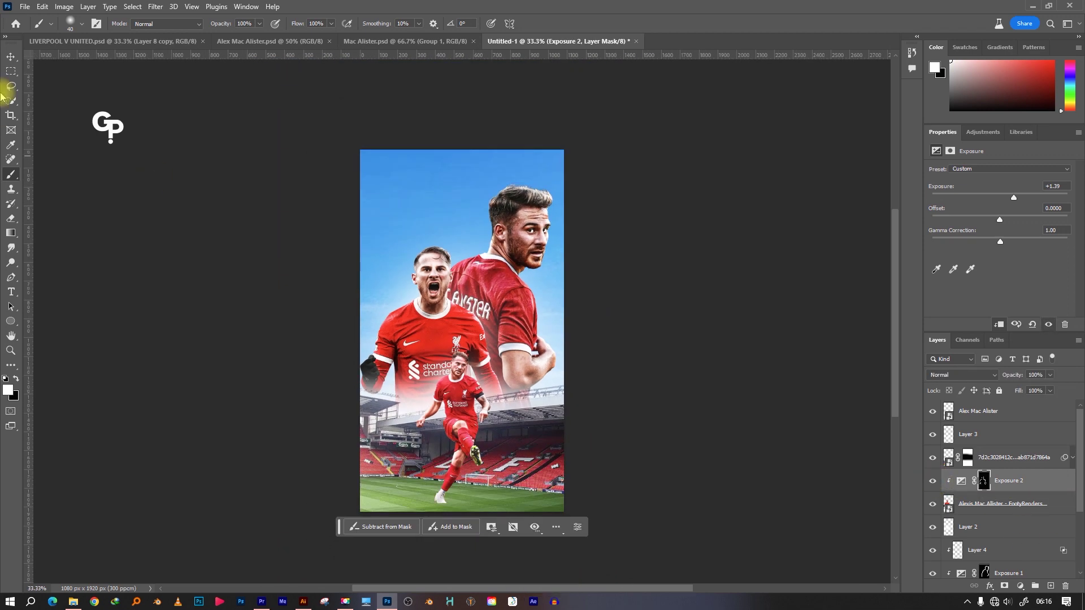
left_click(11, 56)
left_click(995, 503)
Add a +1.33 Exposure adjustment to the small kicking player's layer with an inverted mask
left_click(994, 481, "shift")
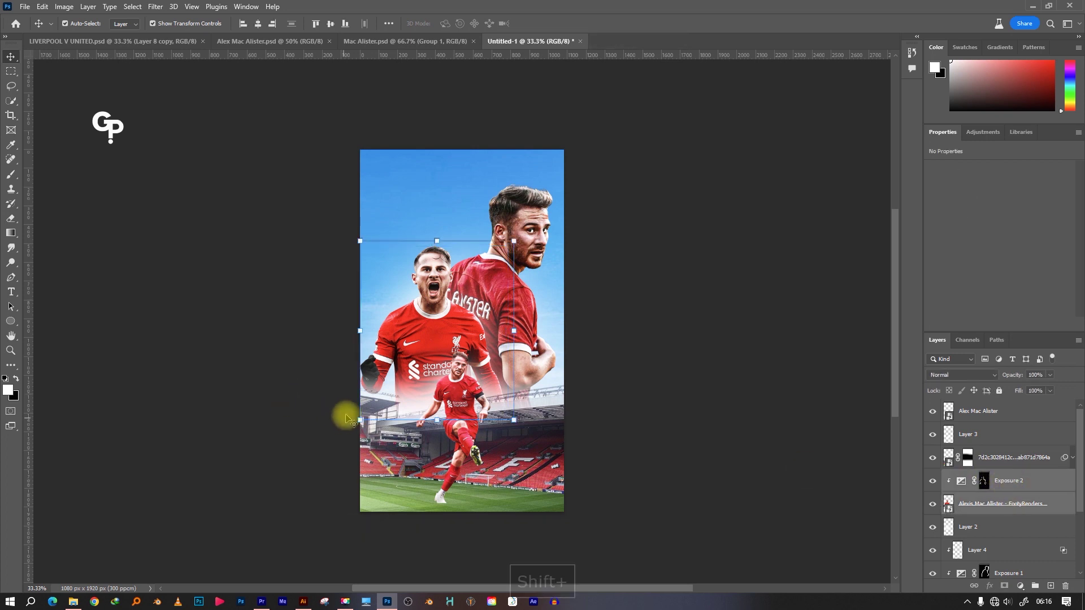
left_click(646, 233)
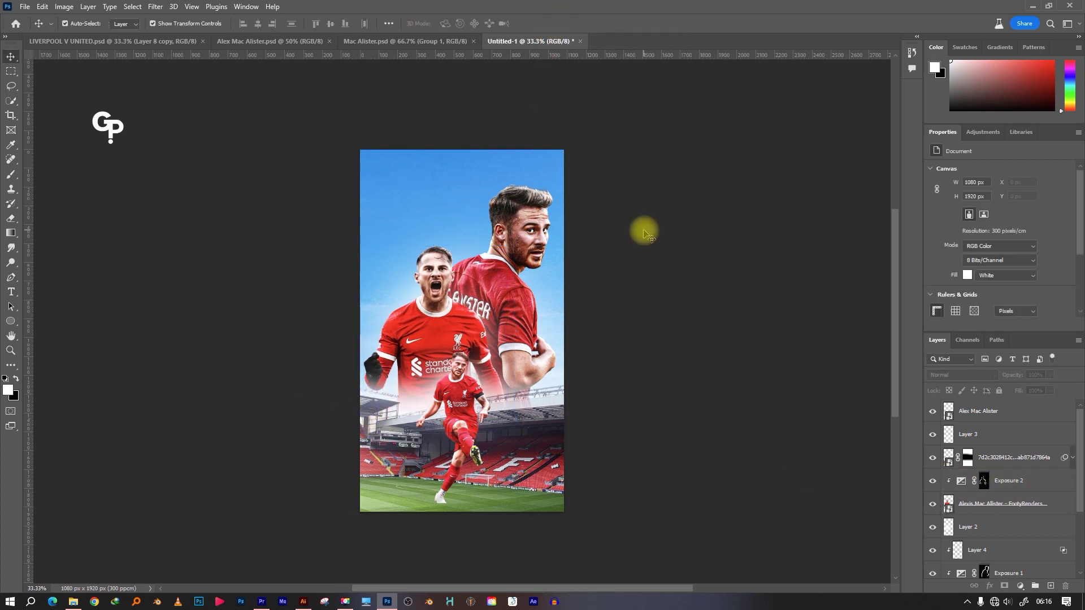
left_click(469, 410)
left_click(1020, 586)
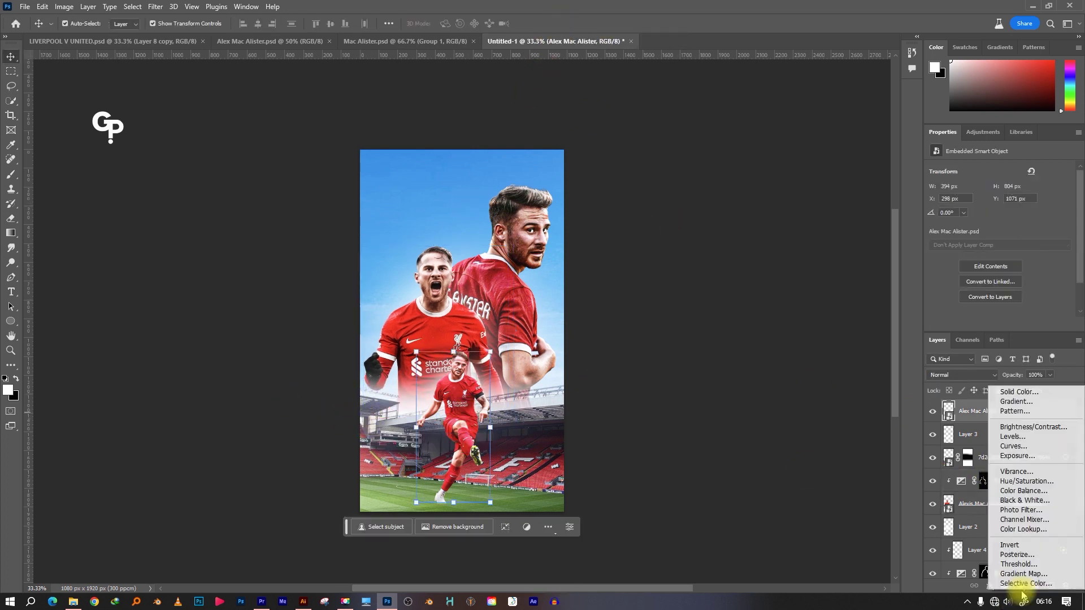
left_click(1015, 456)
left_click_drag(1000, 195, 1013, 195)
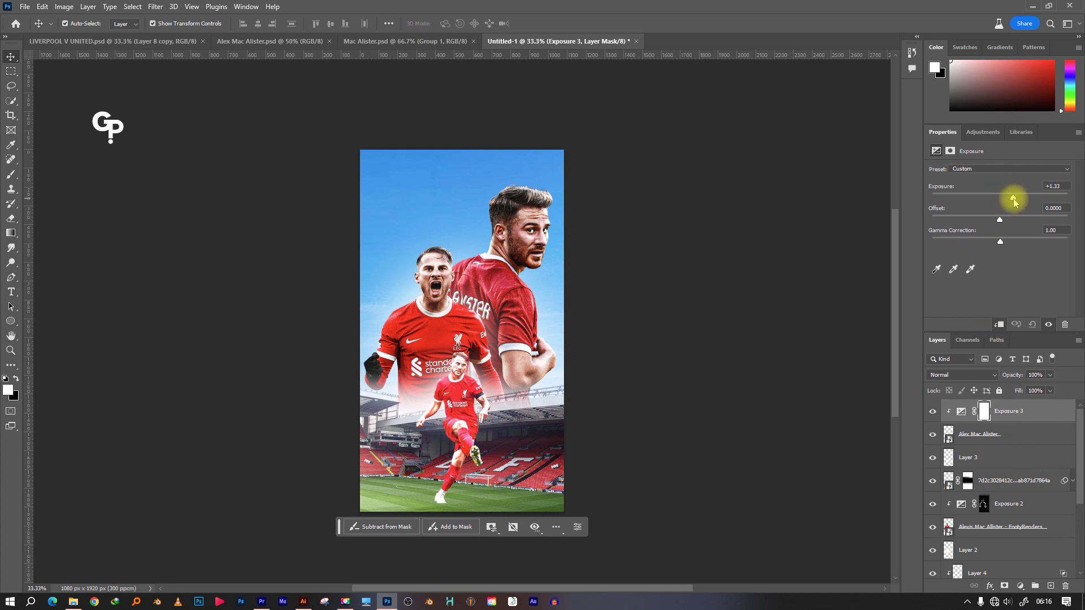
left_click(983, 412)
key("ctrl+i")
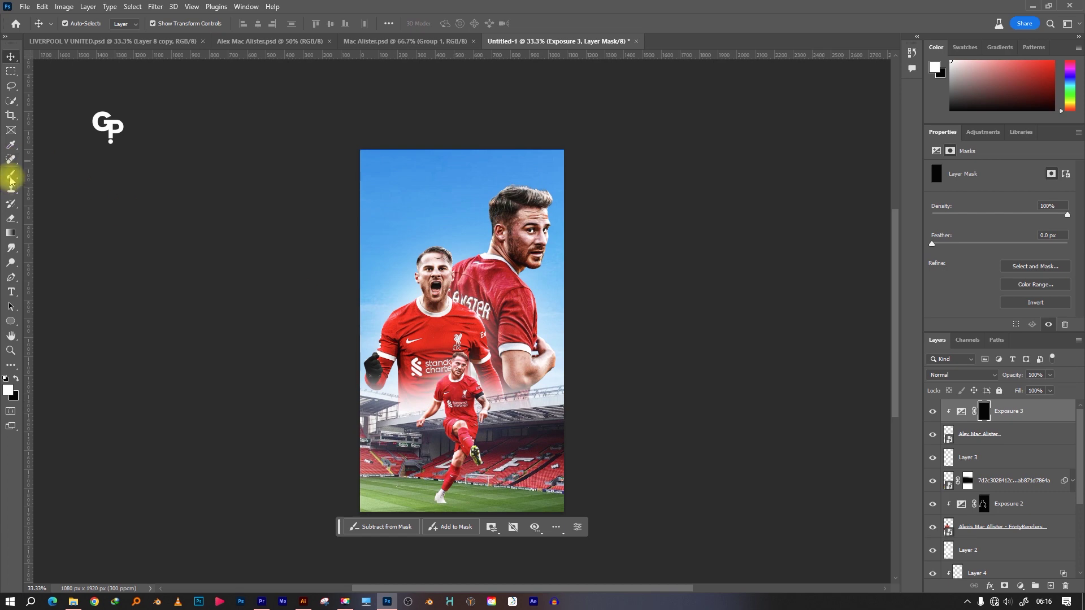
Paint white on the Exposure 3 mask over the small kicking player, varying brush size
left_click(10, 176)
key("ctrl+equal")
key("ctrl+equal")
scroll(431, 369, "down", 3)
key("bracketleft")
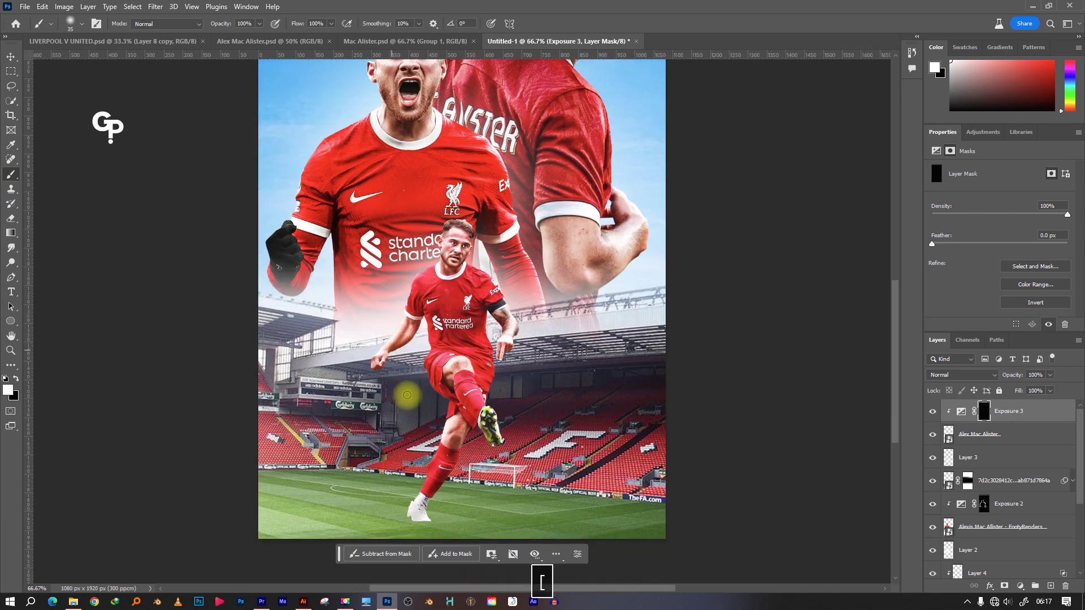
key("bracketleft")
key("bracketleft")
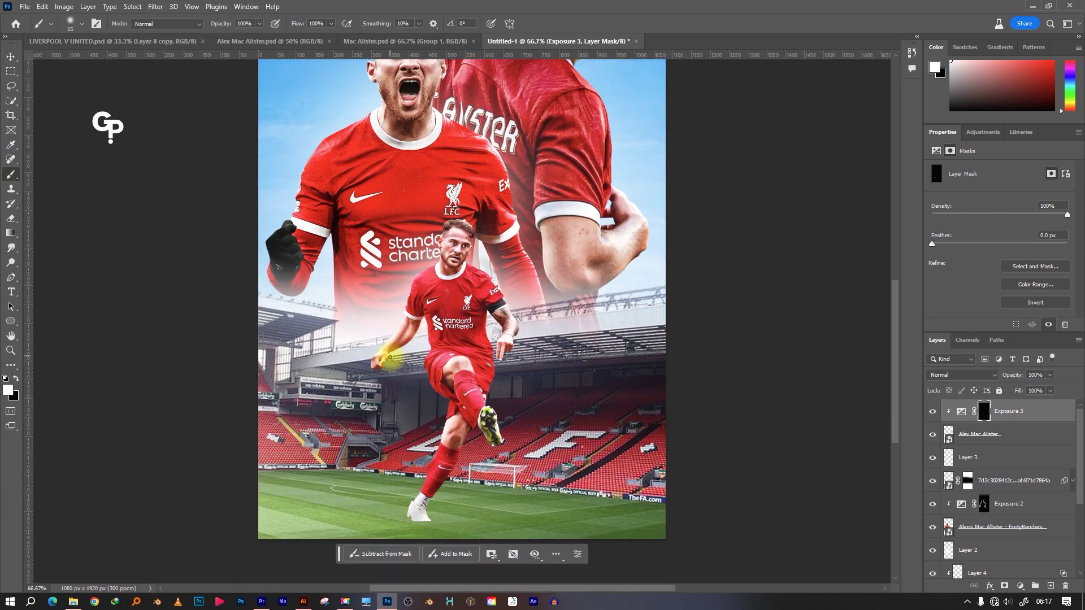
key("bracketright")
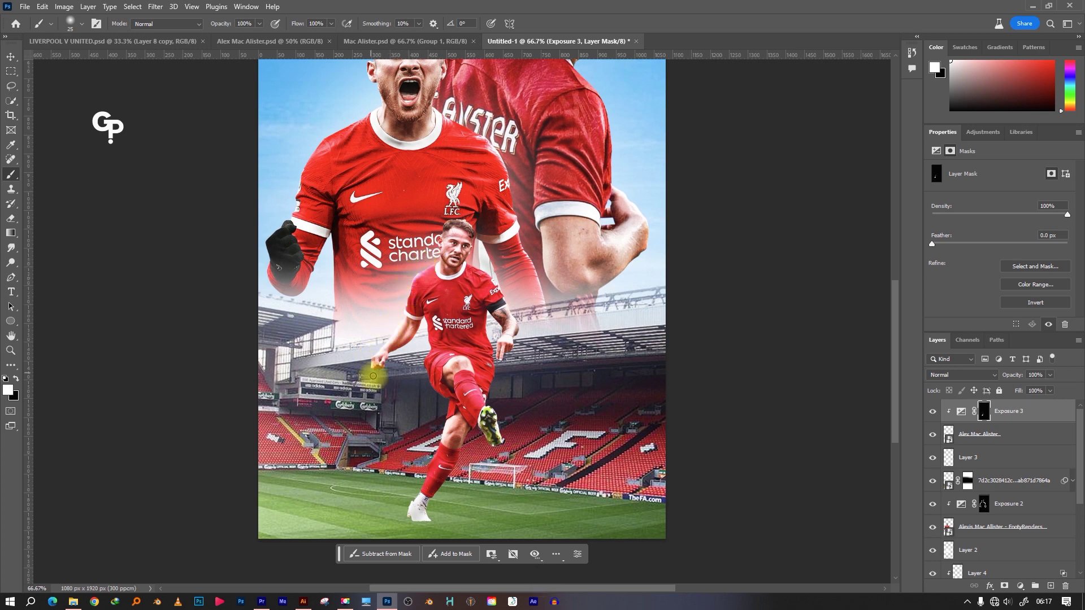
key("bracketright")
key("bracketright")
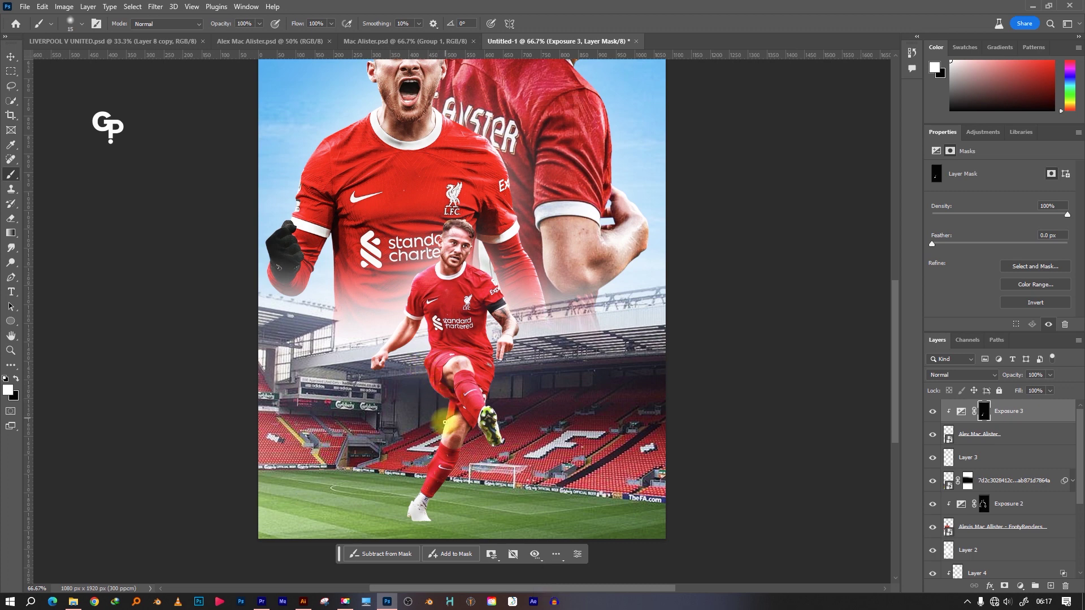
key("bracketright")
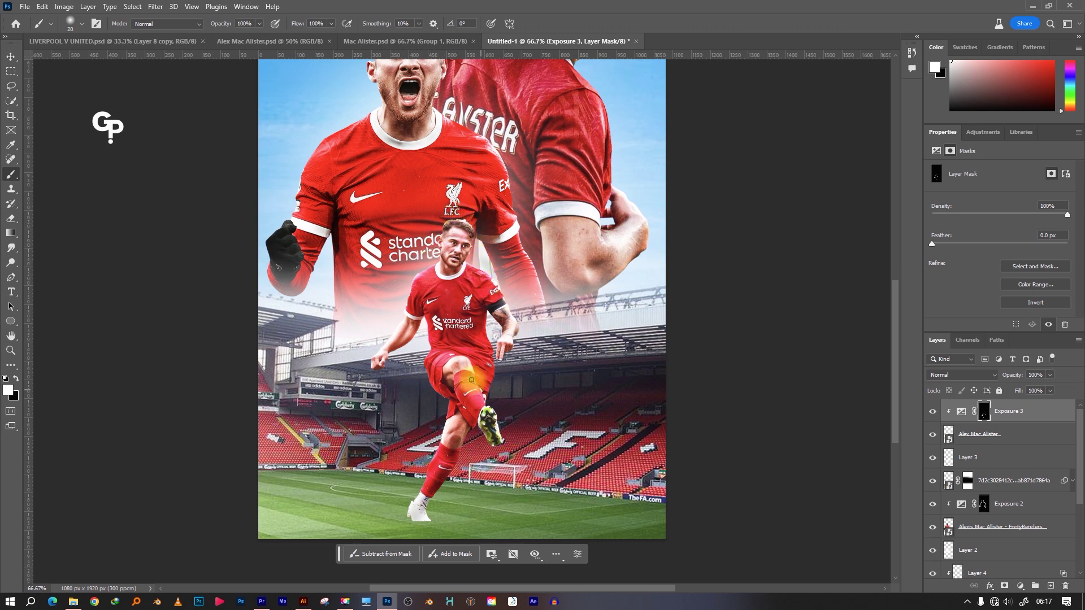
key("bracketright")
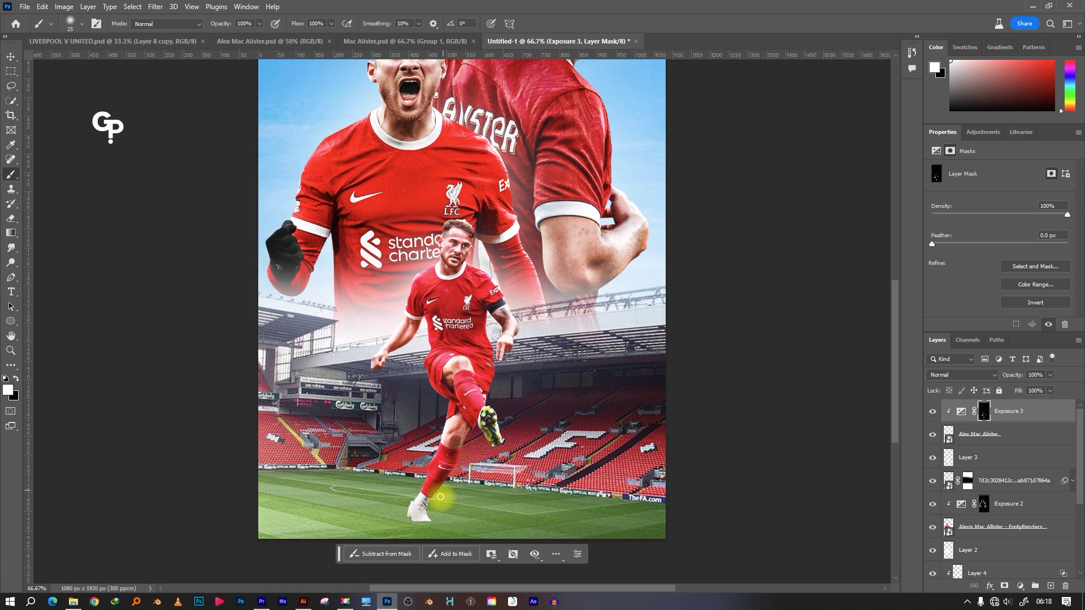
key("bracketleft")
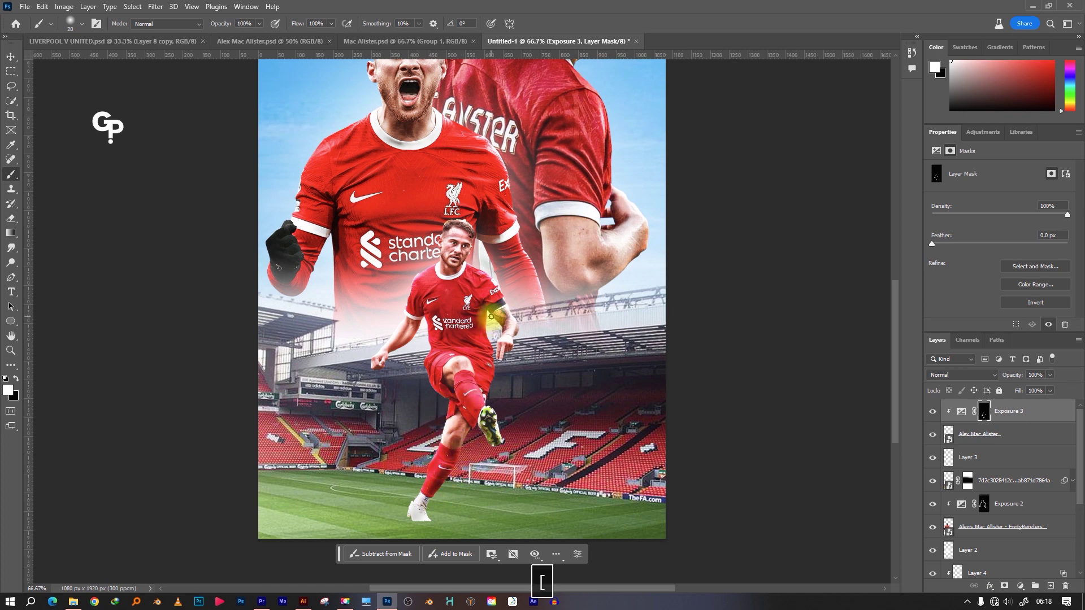
key("bracketleft")
key("bracketright")
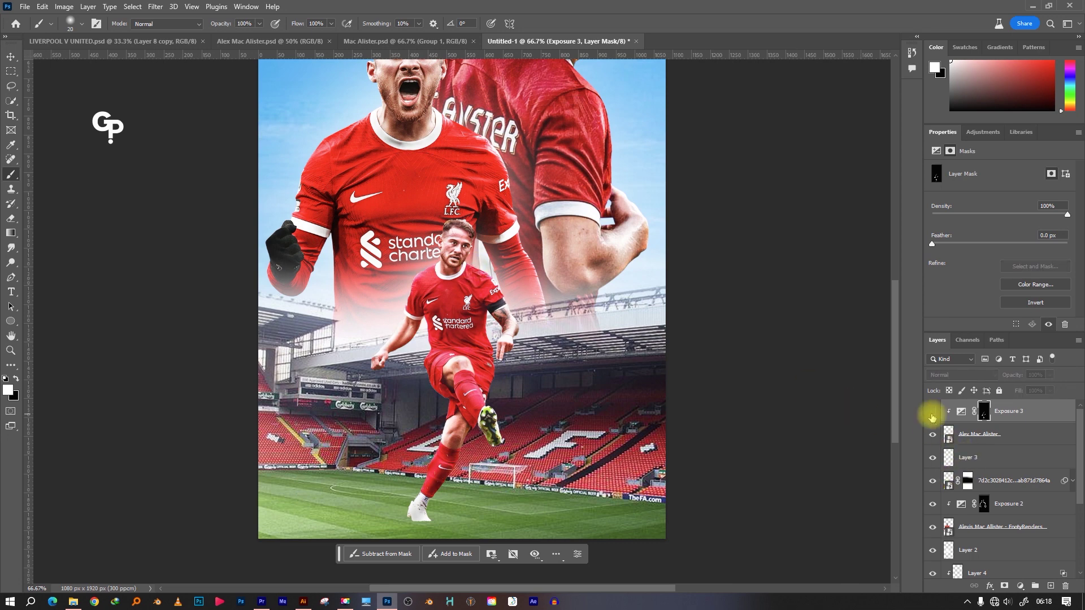
Deselect the Exposure 3 layer and zoom out to view the whole poster
left_click(11, 57)
left_click(124, 195)
key("ctrl+minus")
key("ctrl+minus")
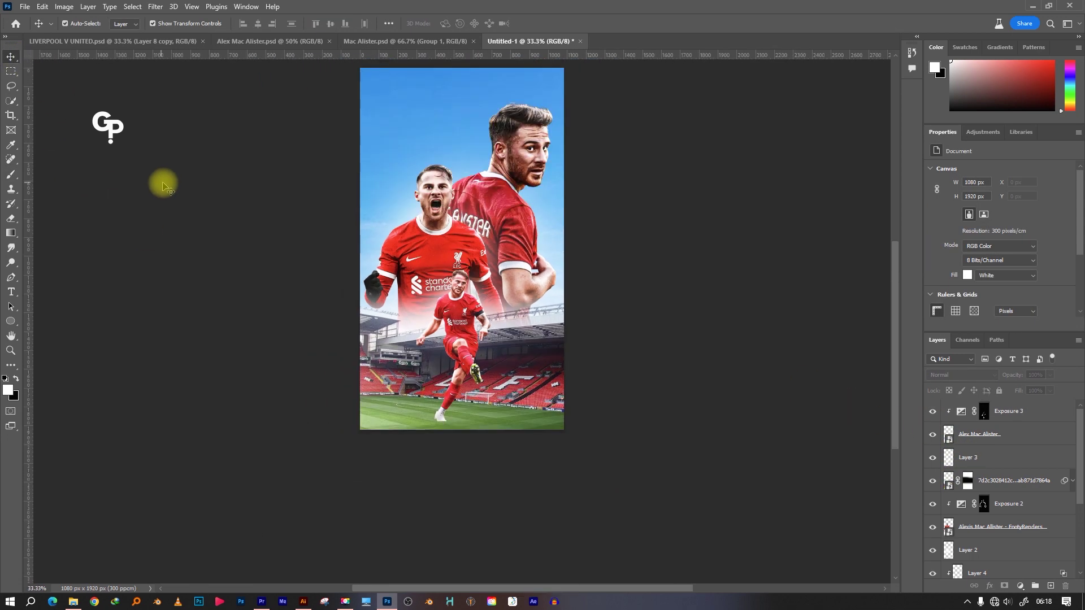
Place Liverpool.png into the poster above Layer 1
scroll(980, 543, "down", 5)
left_click(978, 520)
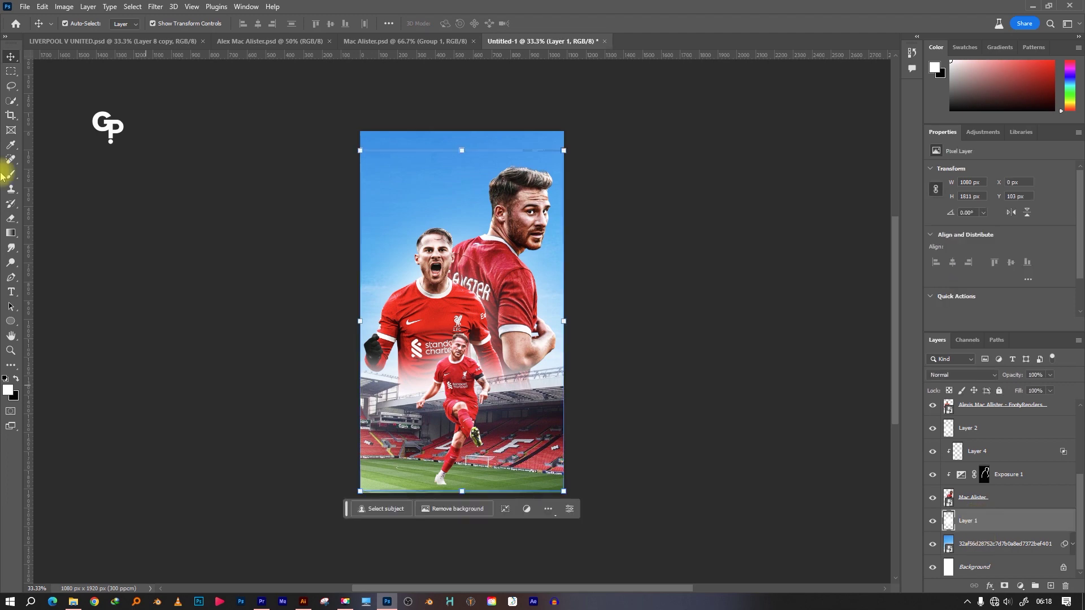
left_click(24, 6)
left_click(45, 252)
left_click(265, 201)
left_click(342, 286)
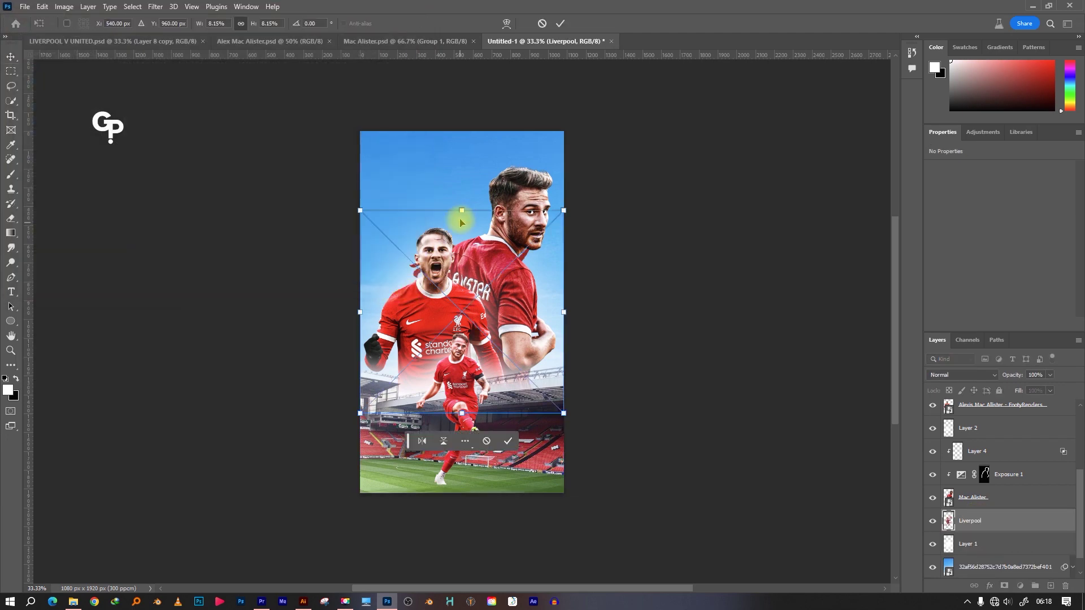
Scale and position the liver bird crest behind the players at 794×1217 px and commit
left_click_drag(450, 150, 587, 156)
left_click_drag(591, 414, 580, 399)
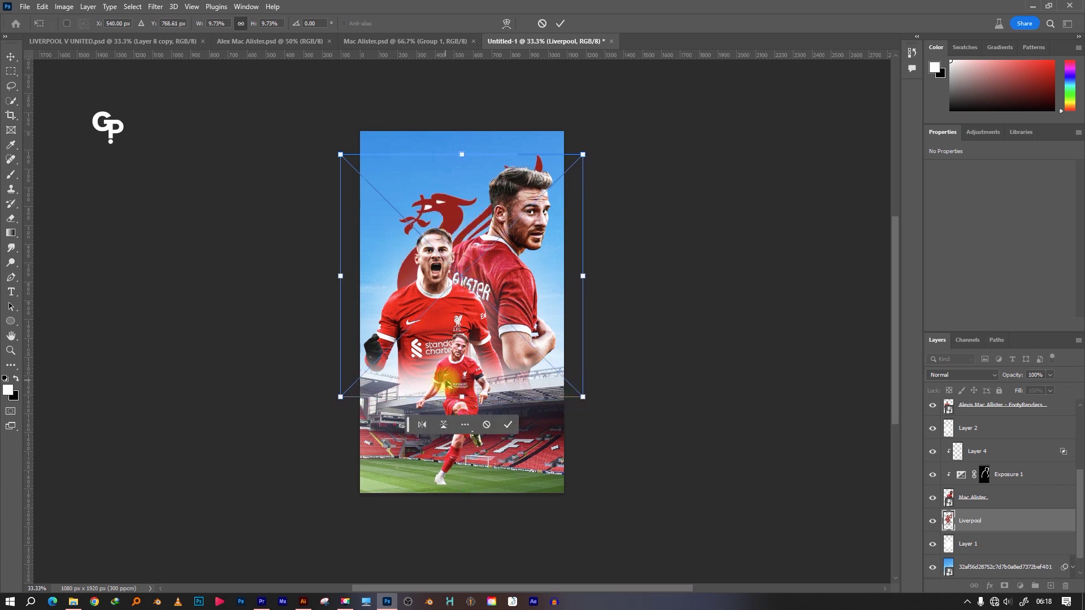
left_click_drag(462, 397, 464, 381)
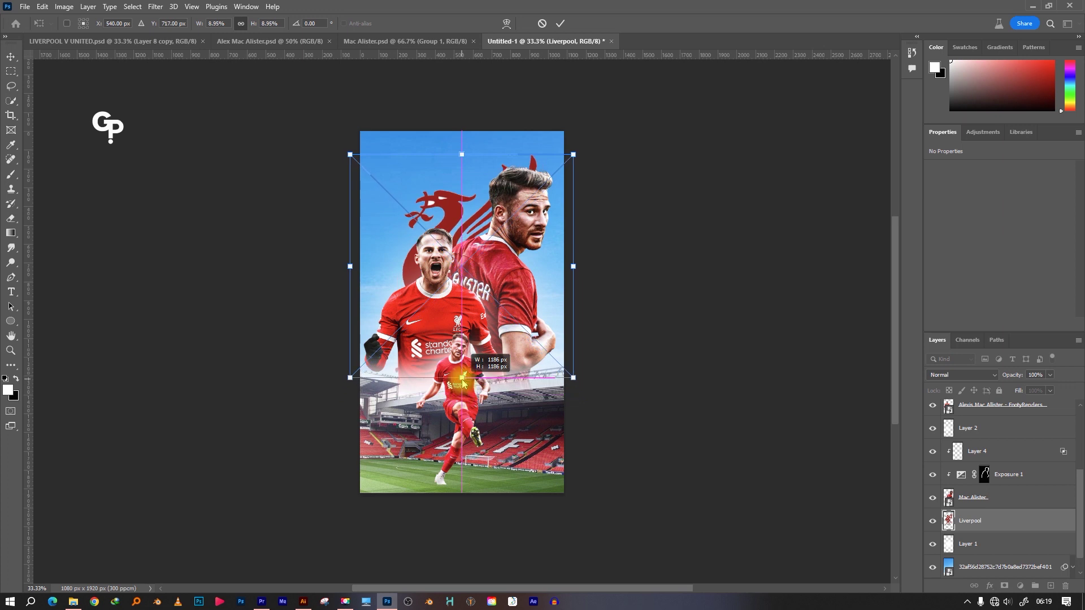
left_click_drag(471, 227, 471, 216)
left_click_drag(462, 365, 462, 372)
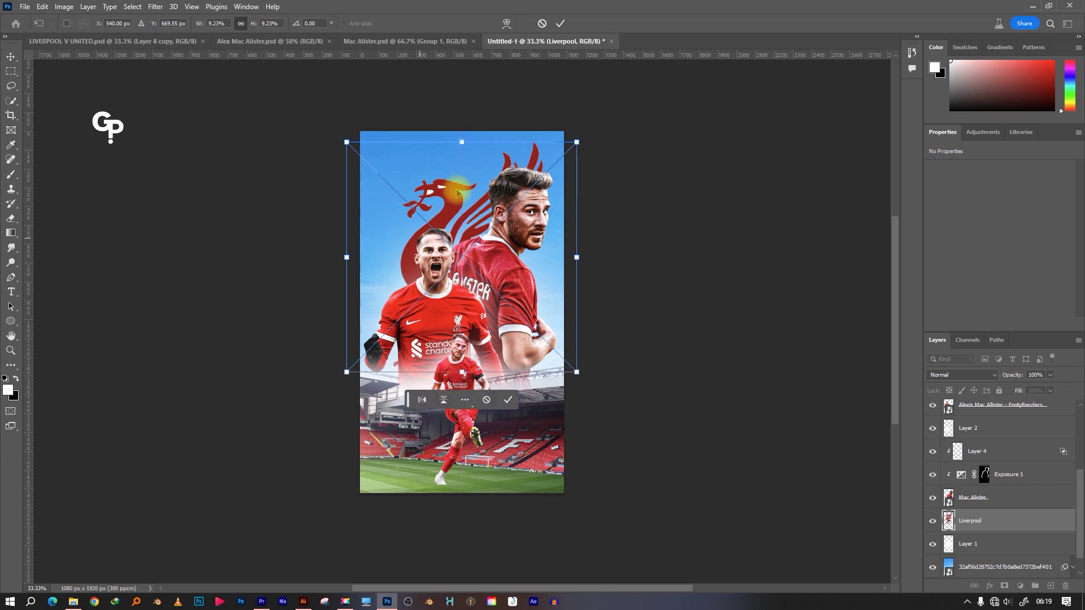
left_click(559, 23)
right_click(994, 520)
Give the crest layer a white Color Overlay
left_click(864, 178)
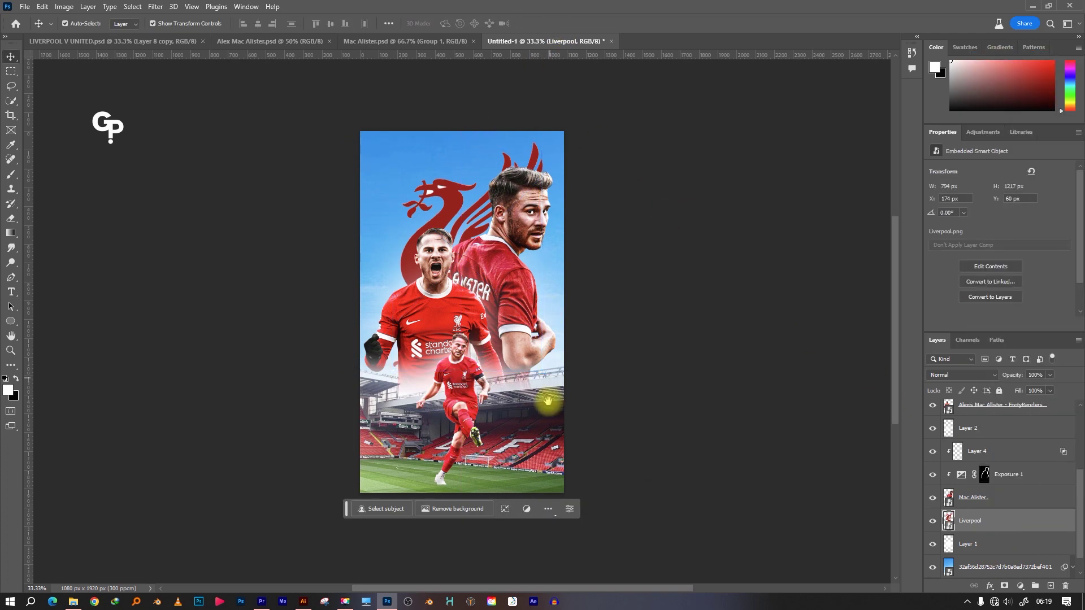
left_click(678, 357)
left_click(917, 247)
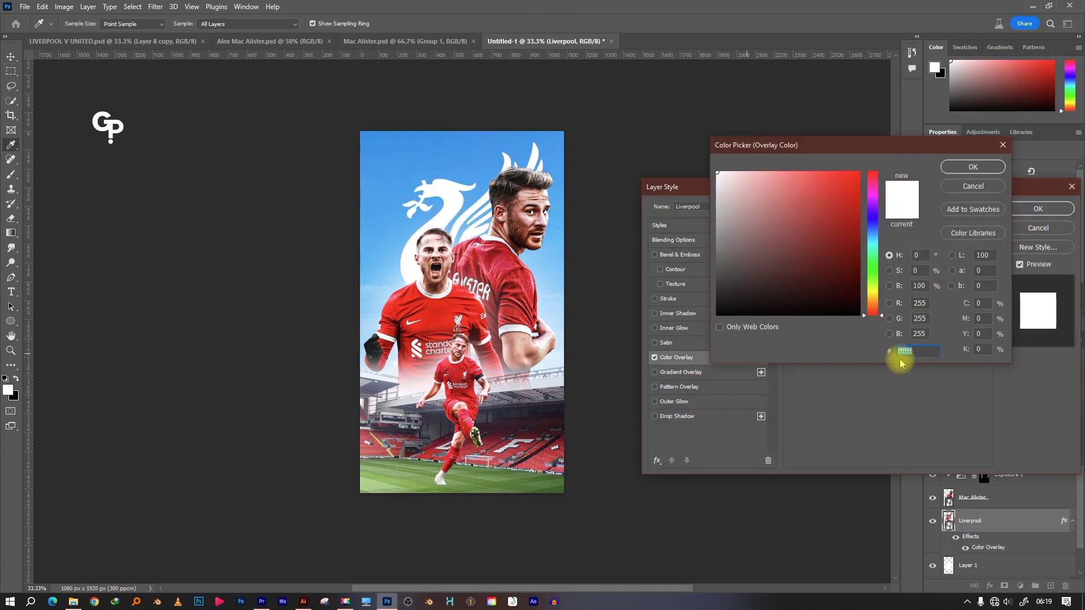
left_click(948, 168)
left_click(1037, 209)
Fade the crest into the sky with a Blend If underlying split of 102/229
double_click(1025, 520)
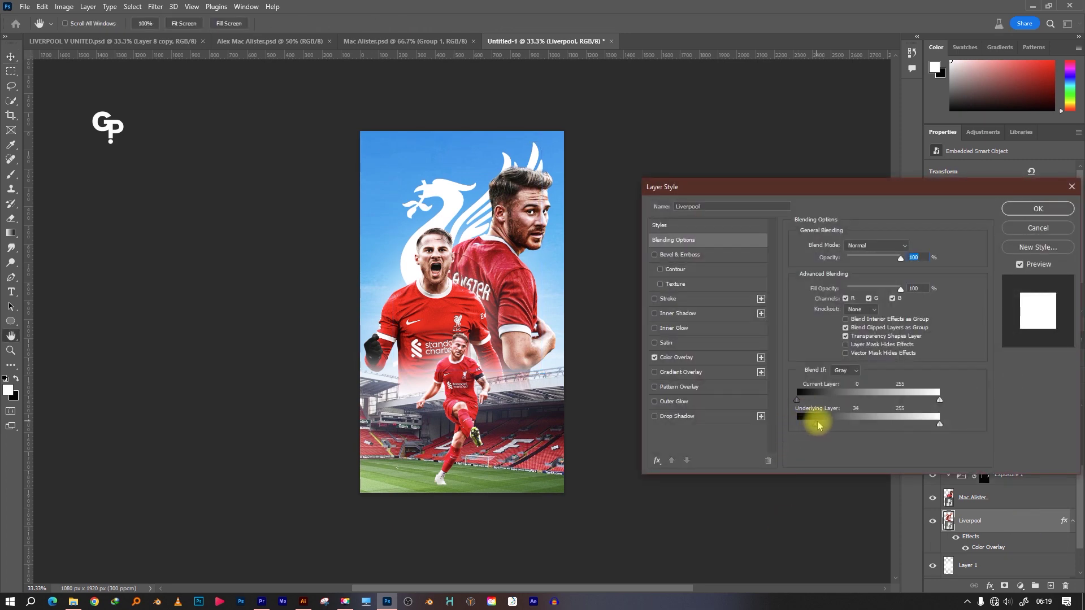
left_click_drag(818, 425, 919, 428)
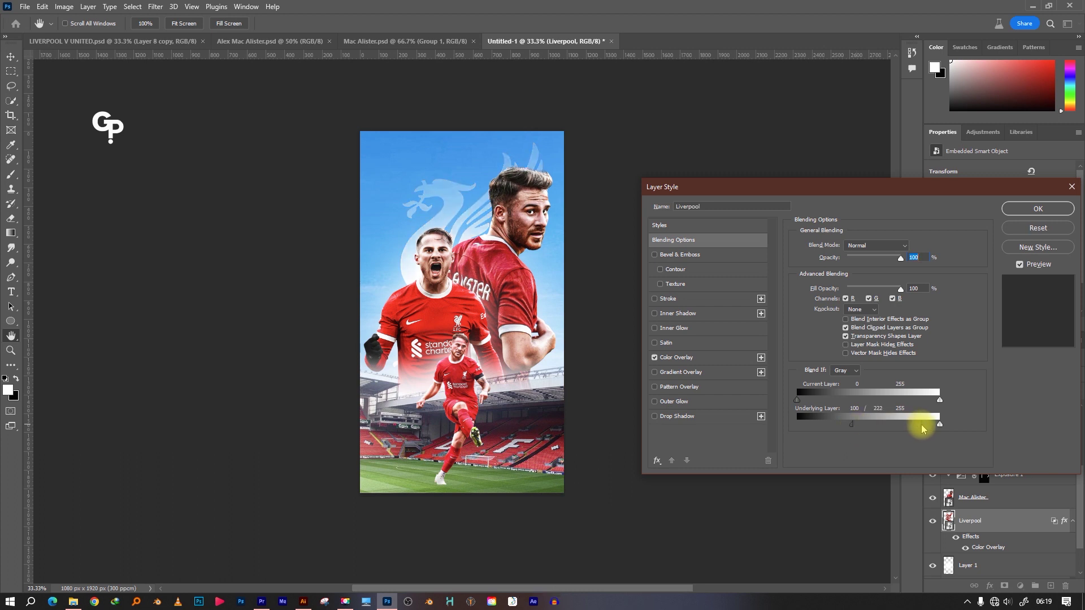
left_click_drag(925, 428, 927, 427)
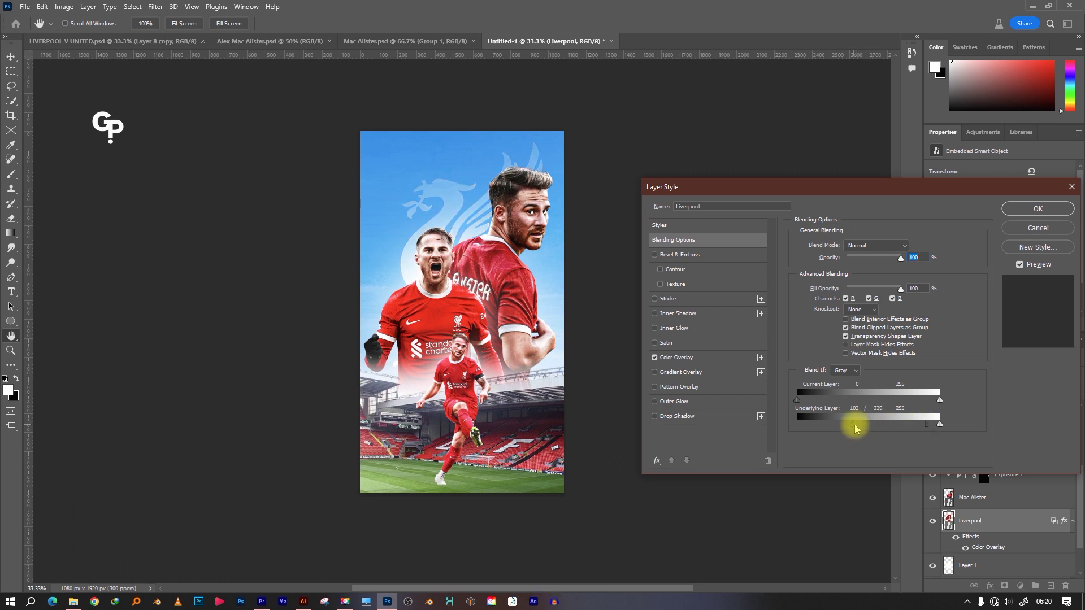
left_click(1023, 209)
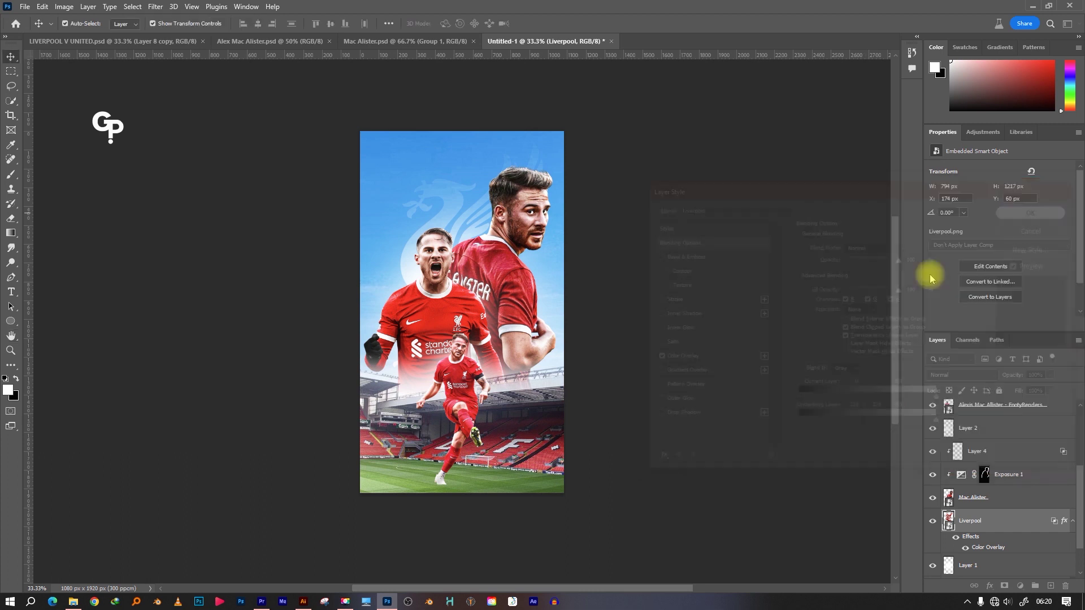
Create an empty Layer 5 beneath the Mac Alister player layer
left_click(1073, 521)
left_click(1009, 499)
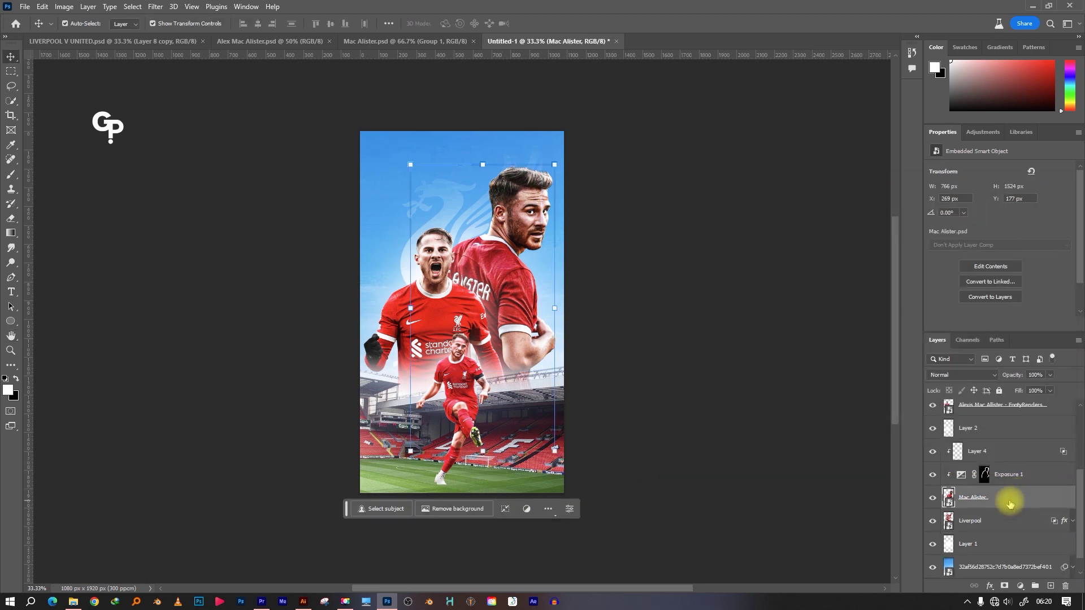
left_click(1001, 520)
key("ctrl+shift+alt+n")
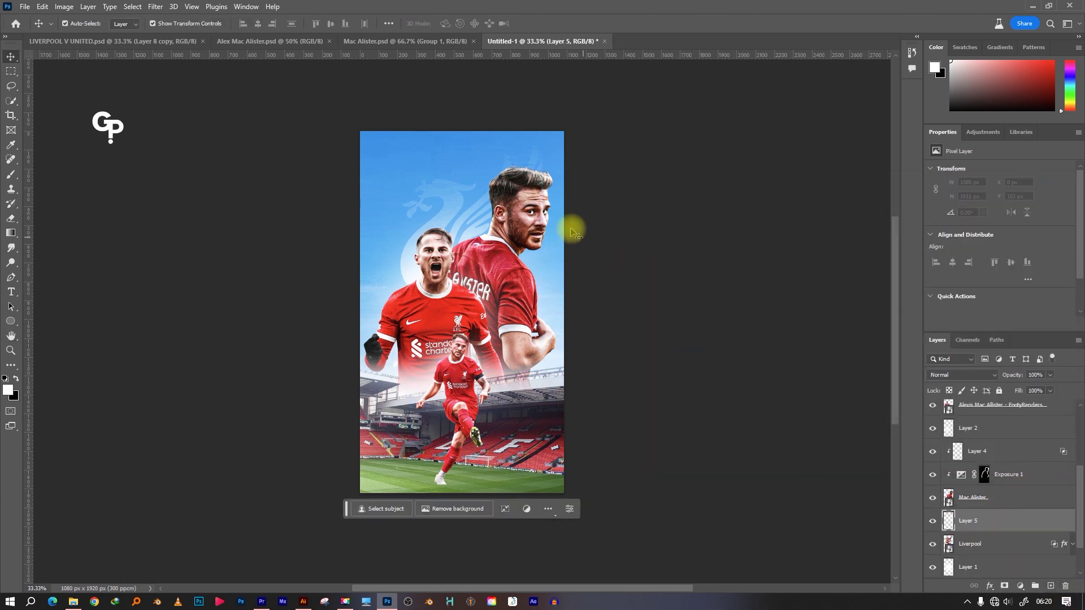
Paint soft white glow at about 89% opacity around the back player's head and arm
left_click(11, 175)
key("bracketright")
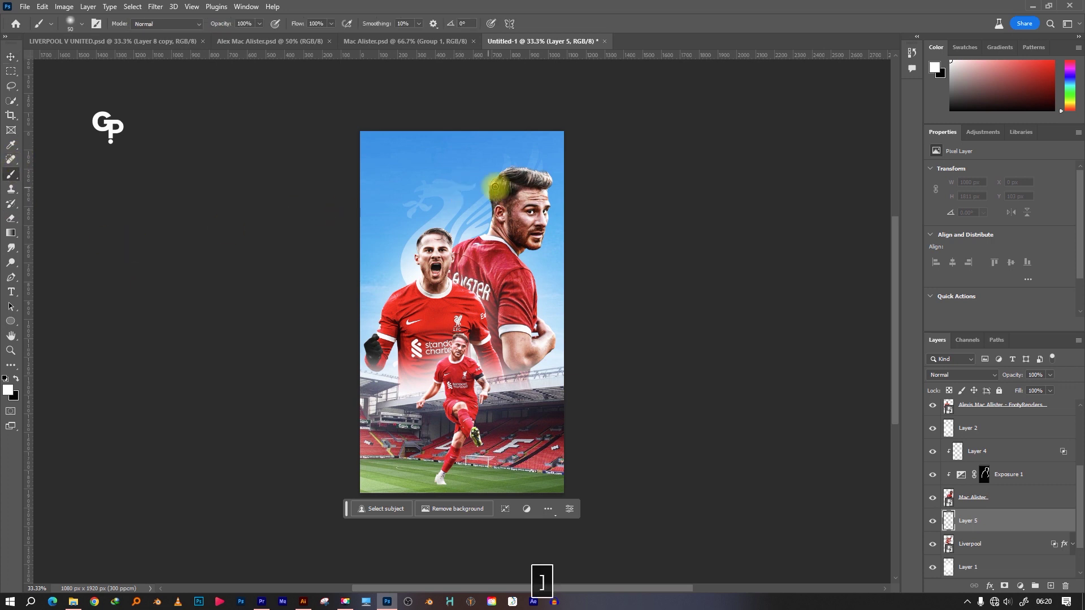
key("bracketright")
key("bracketright")
key("bracketright")
left_click(259, 24)
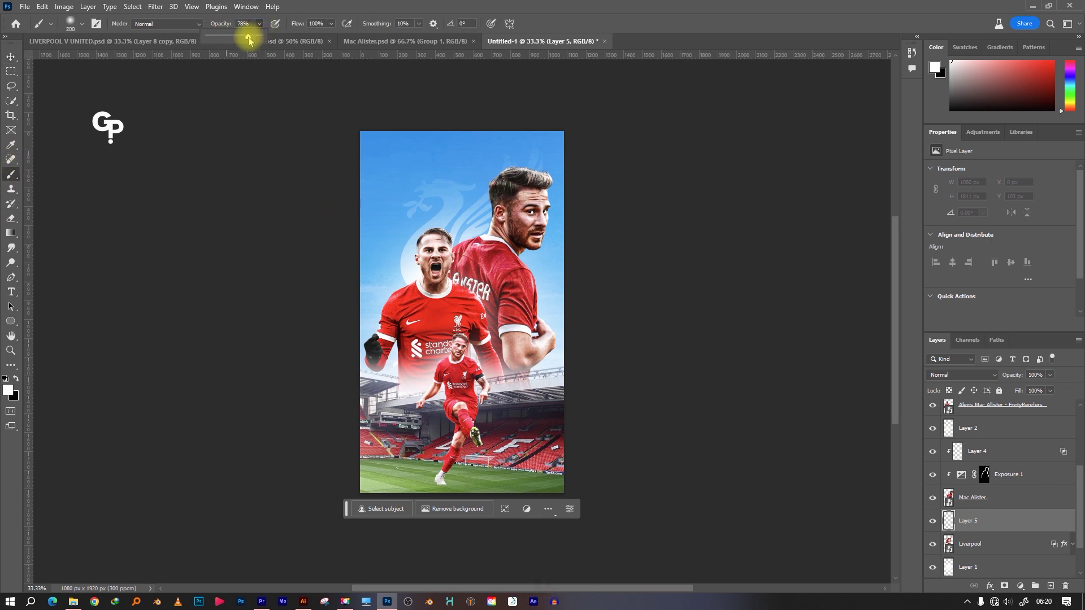
left_click_drag(252, 38, 255, 39)
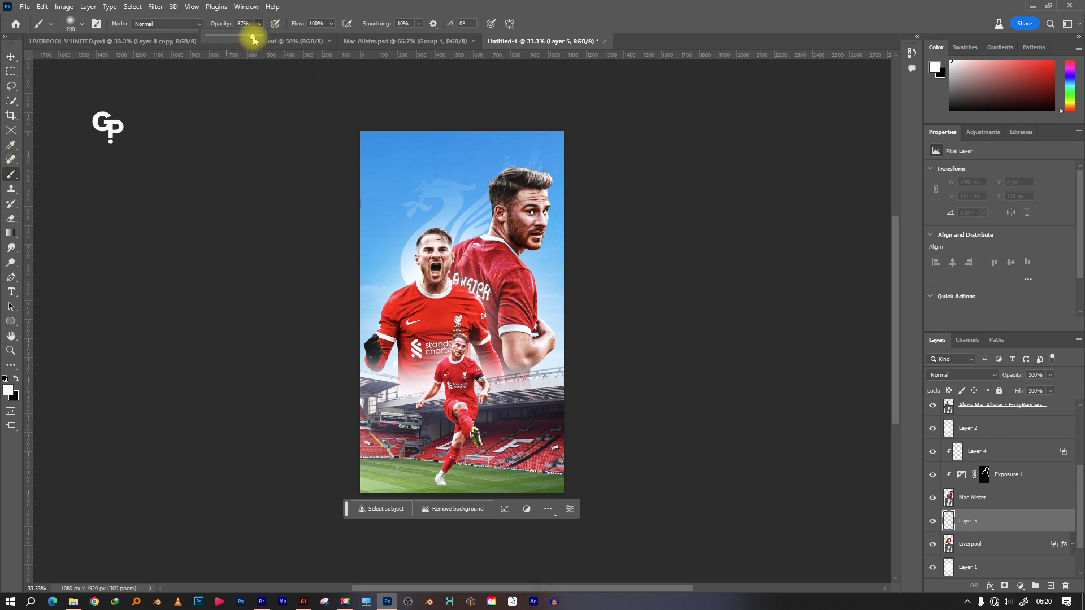
left_click(499, 197)
mouse_move(498, 198)
left_mouse_down()
mouse_move(494, 227)
mouse_move(463, 251)
mouse_move(527, 186)
left_mouse_up()
key("bracketright")
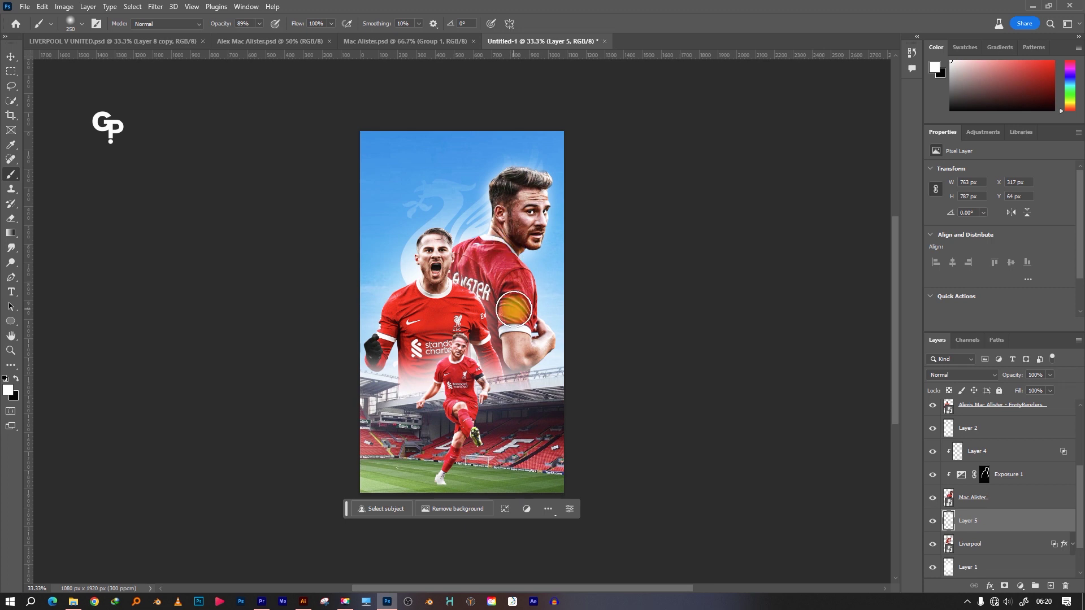
left_click_drag(514, 275, 521, 370)
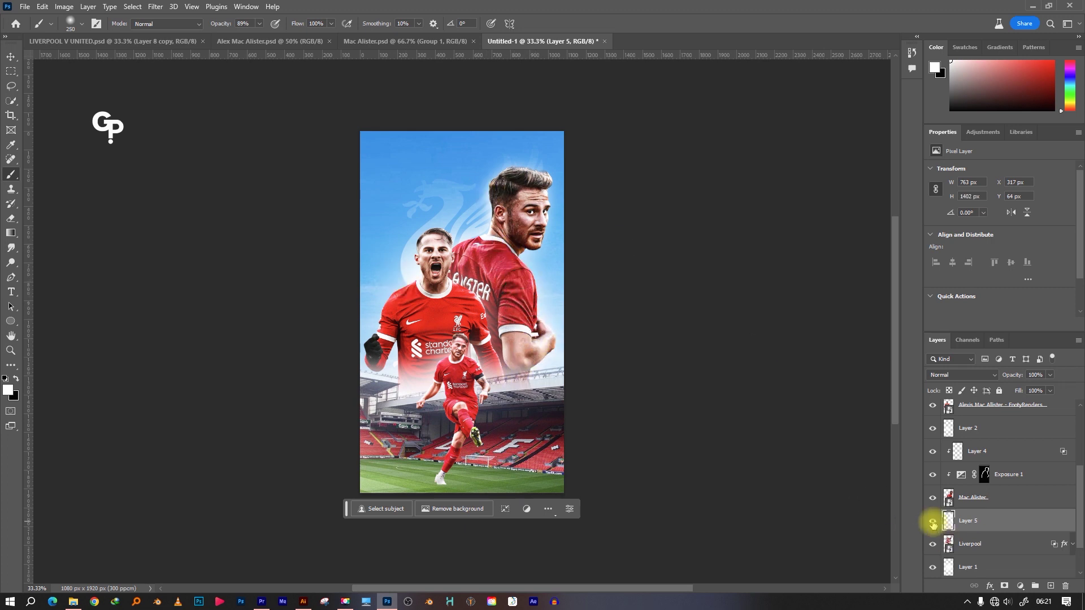
left_click(11, 57)
left_click(308, 256)
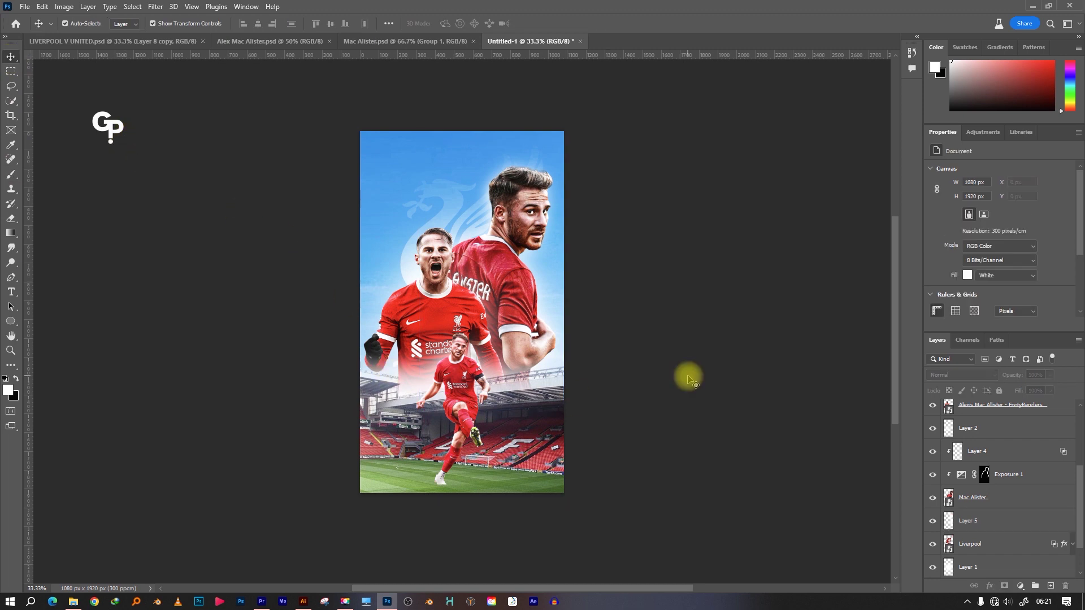
Top the layer stack with a 3Strip.look Color Lookup lowered to about 22% opacity
scroll(1017, 463, "up", 3)
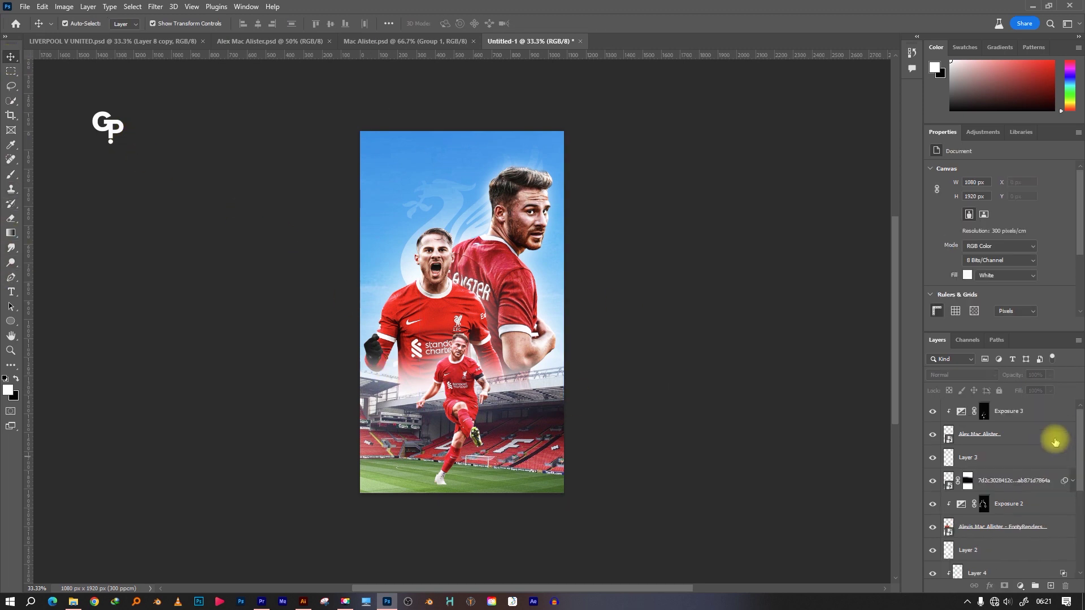
left_click(1017, 411)
left_click(1020, 586)
left_click(1022, 528)
left_click(1021, 171)
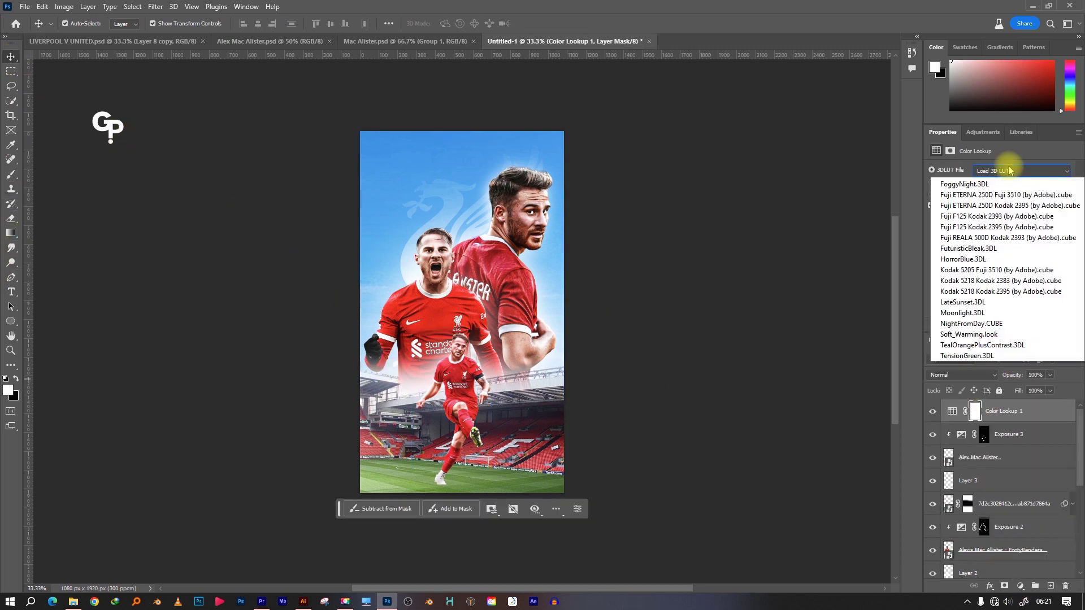
left_click(1000, 187)
left_click_drag(1051, 390, 1013, 390)
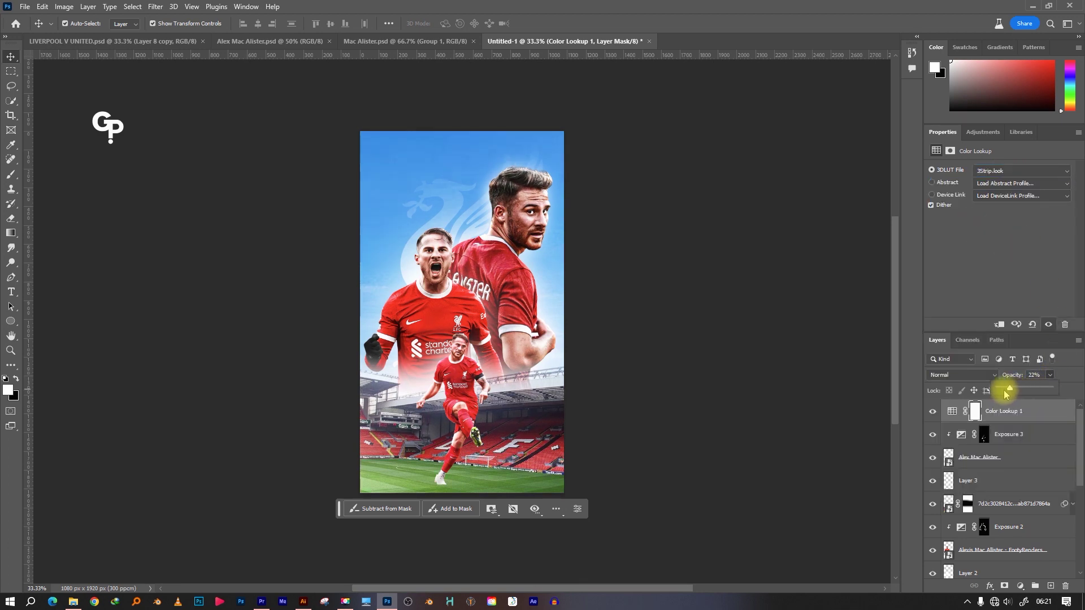
Add a bold 14 pt white LIVERPOOL title at the top-left
left_click(11, 291)
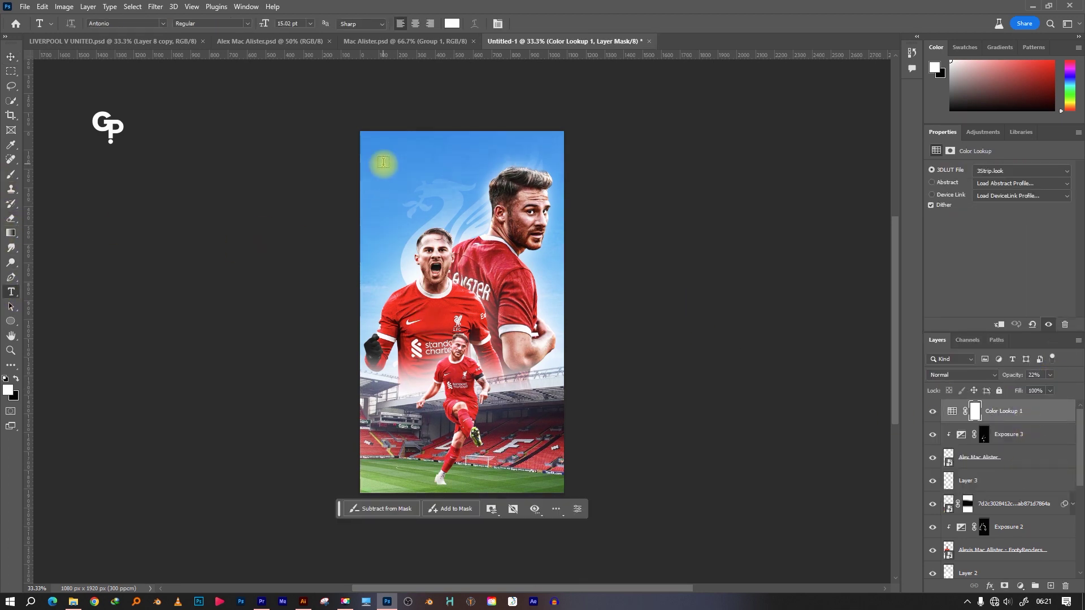
left_click(383, 162)
left_click(1033, 229)
left_click(1030, 212)
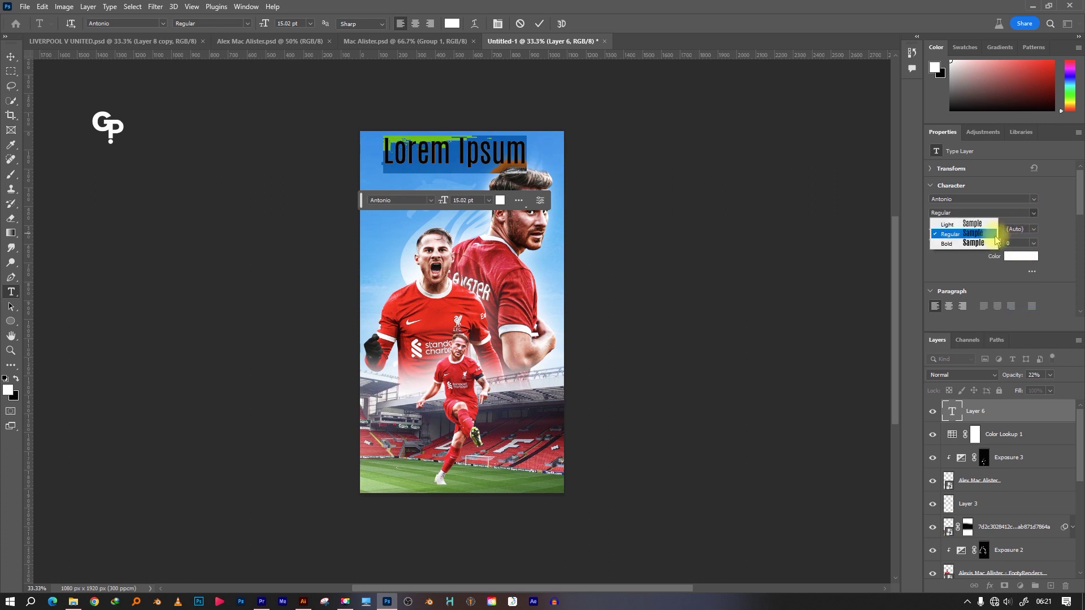
left_click(969, 243)
key("Caps_Lock")
type("LIVER")
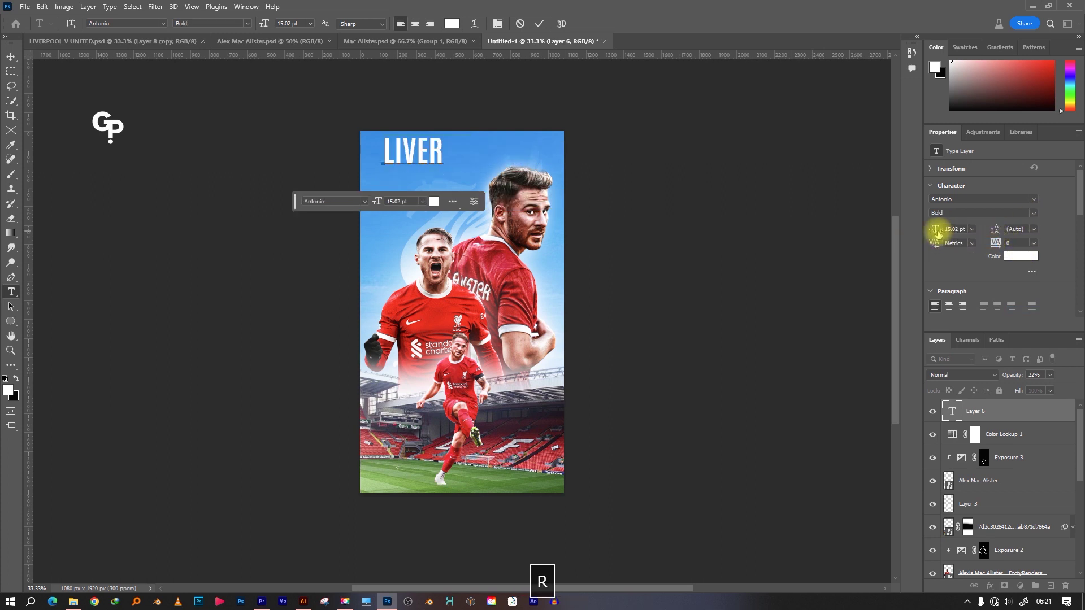
type("POOL")
key("ctrl+Return")
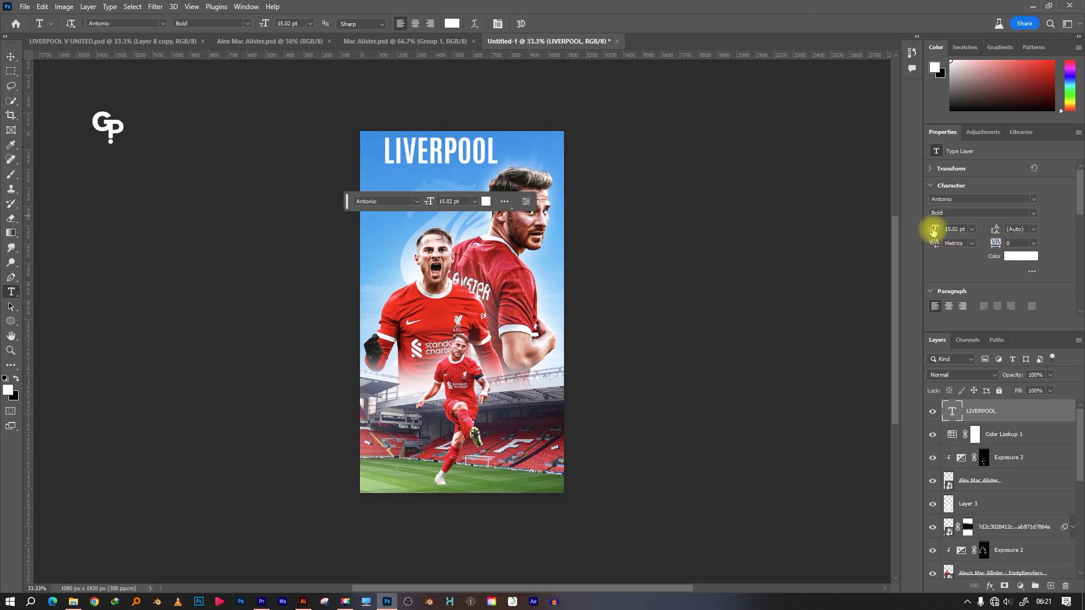
left_click_drag(932, 225, 931, 229)
key("v")
left_click_drag(437, 154, 420, 154)
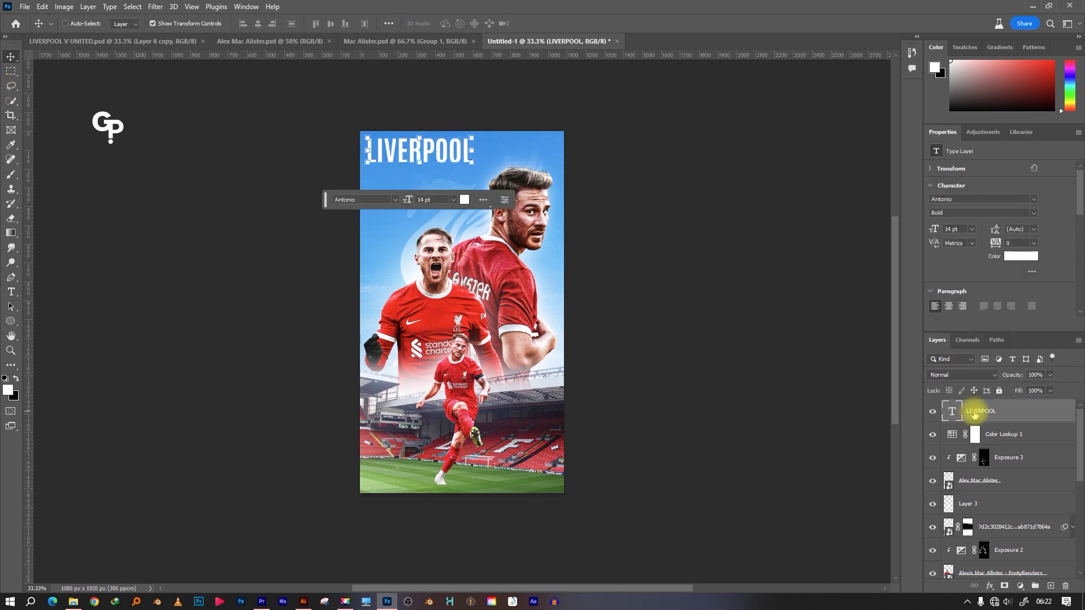
Duplicate the title as UNITED in 10 pt Regular with wider tracking, placed below it
key("ctrl+j")
double_click(952, 411)
type("UNITED")
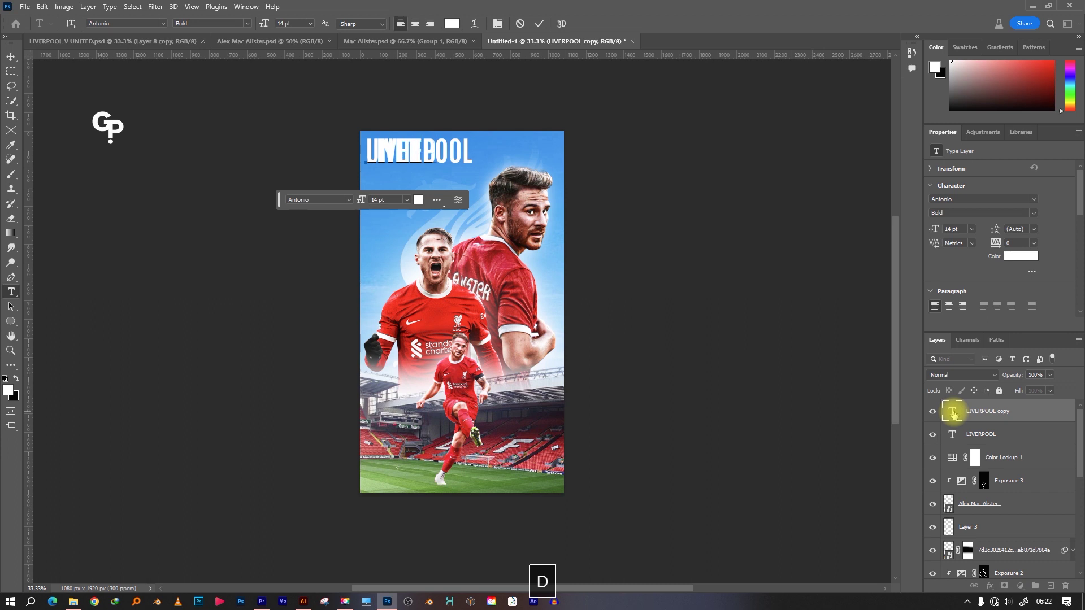
key("ctrl+Return")
key("v")
left_click_drag(933, 229, 930, 229)
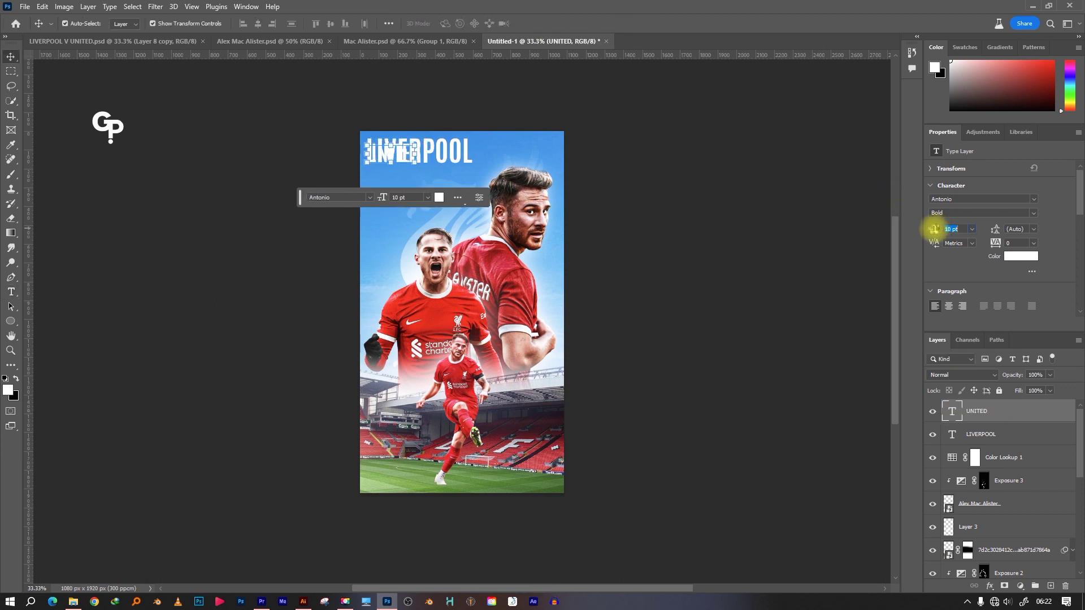
left_click(1033, 219)
left_click(961, 233)
left_click_drag(402, 159, 404, 181)
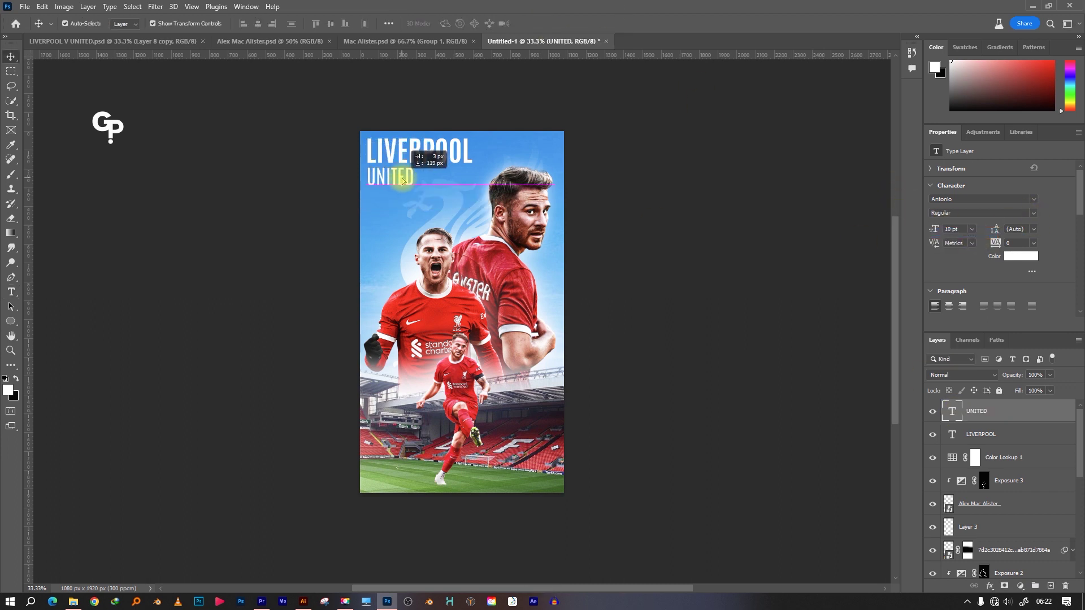
left_click_drag(994, 243, 998, 243)
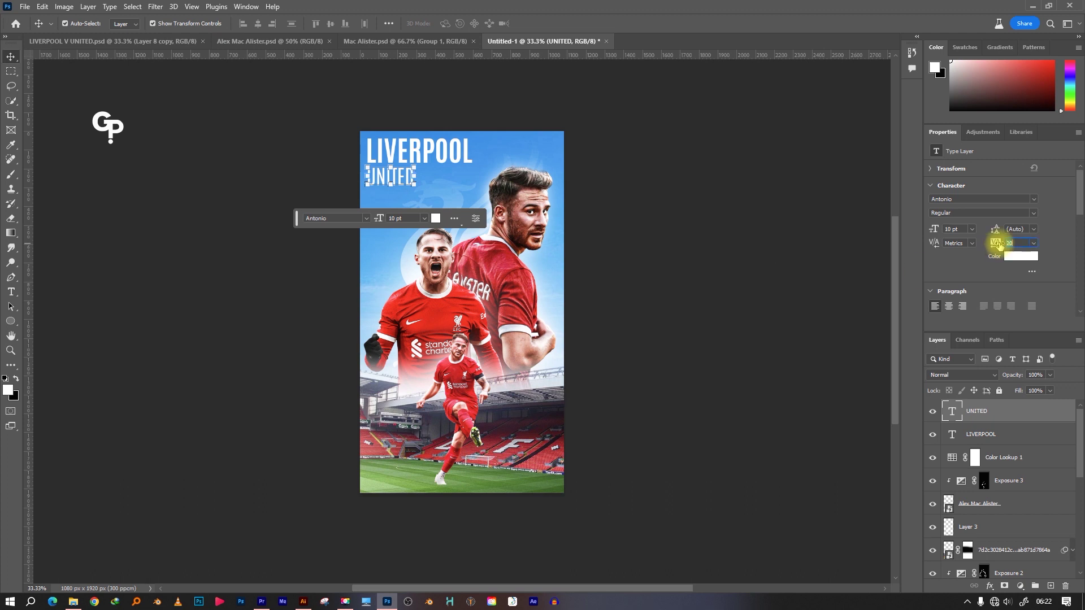
Colour the UNITED text light blue C4E7FF
left_click(1017, 256)
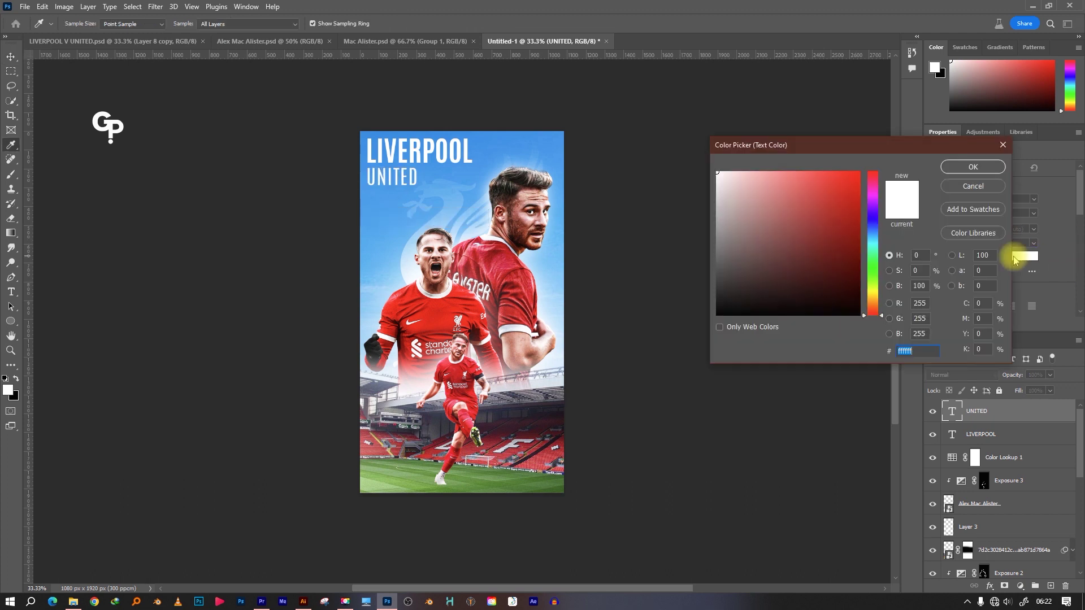
type("C4E7FF")
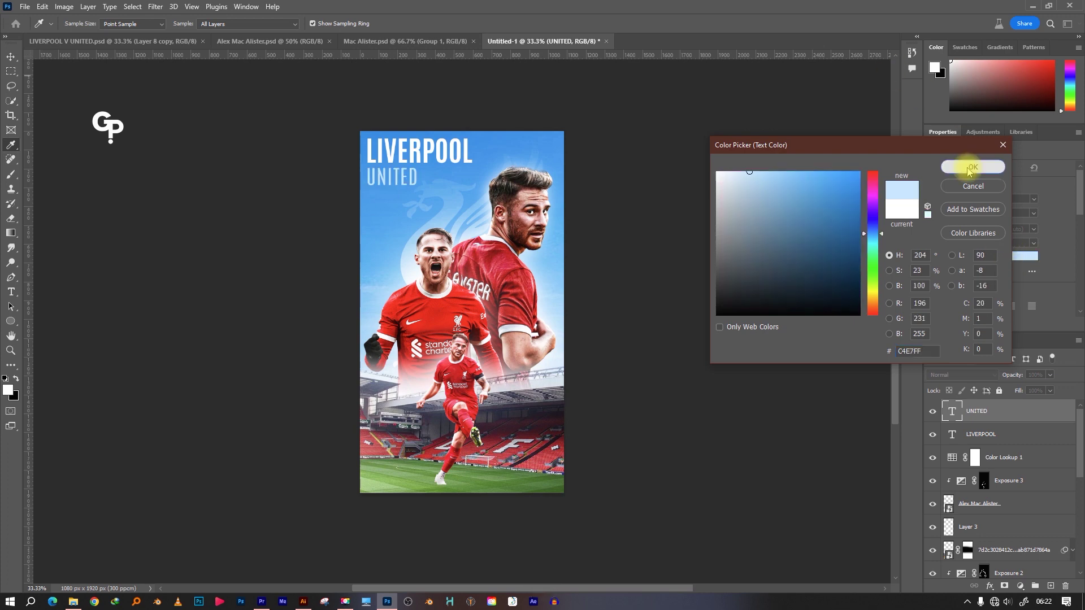
left_click(972, 167)
right_click(994, 434)
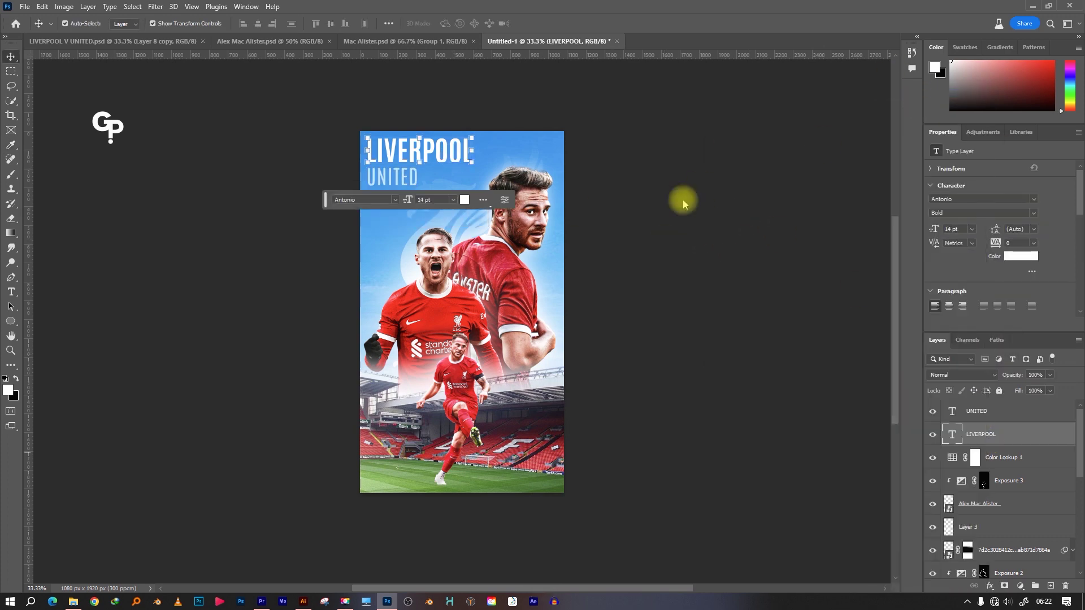
Add a white 4 pt ANFIELD STADIUM line with 140 tracking just below UNITED
left_click(404, 177)
key("ctrl+j")
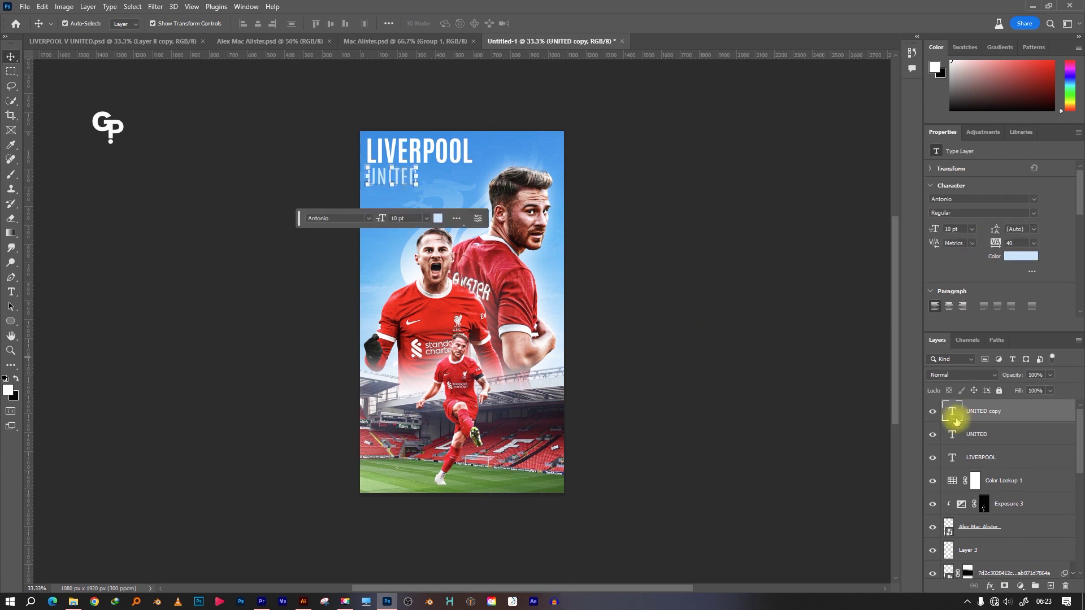
double_click(953, 412)
type("F")
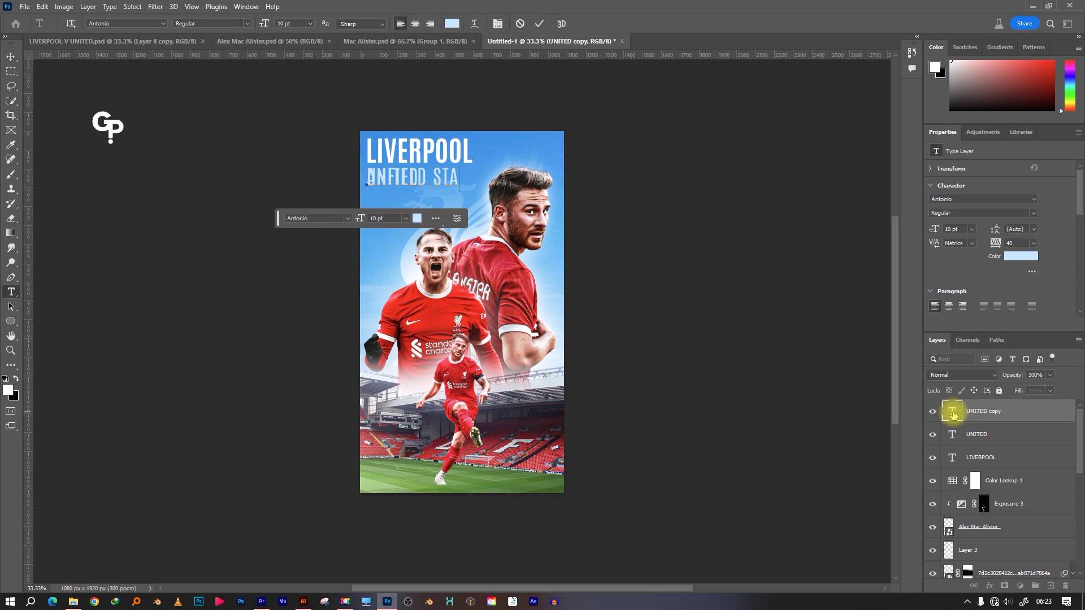
left_click(540, 23)
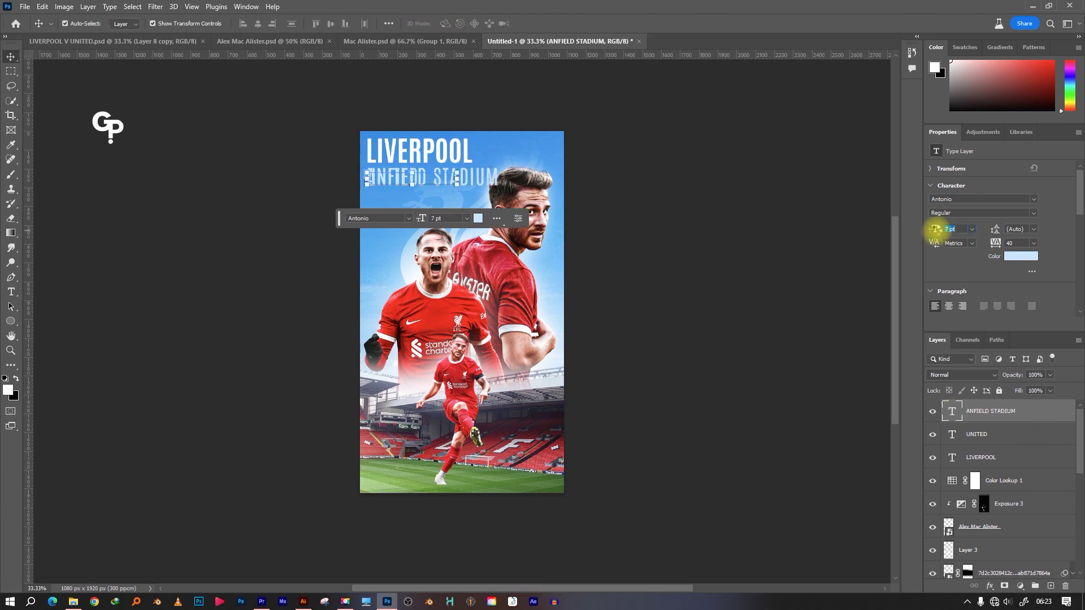
left_click_drag(935, 230, 1017, 244)
type("4")
left_click_drag(406, 184, 413, 204)
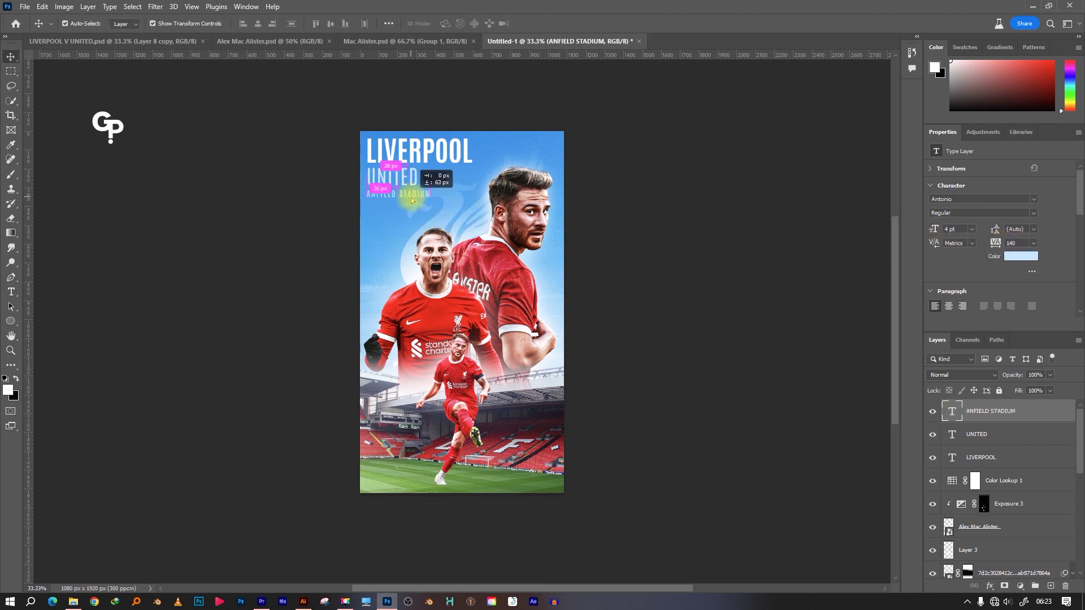
left_click(1021, 256)
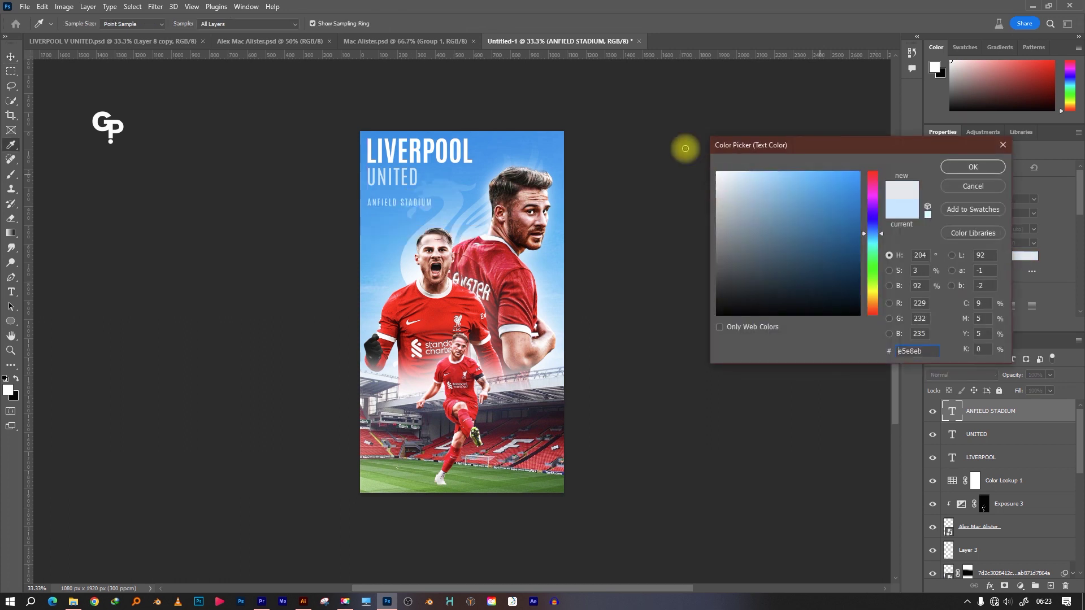
left_click(967, 168)
left_click(783, 207)
left_click(994, 410)
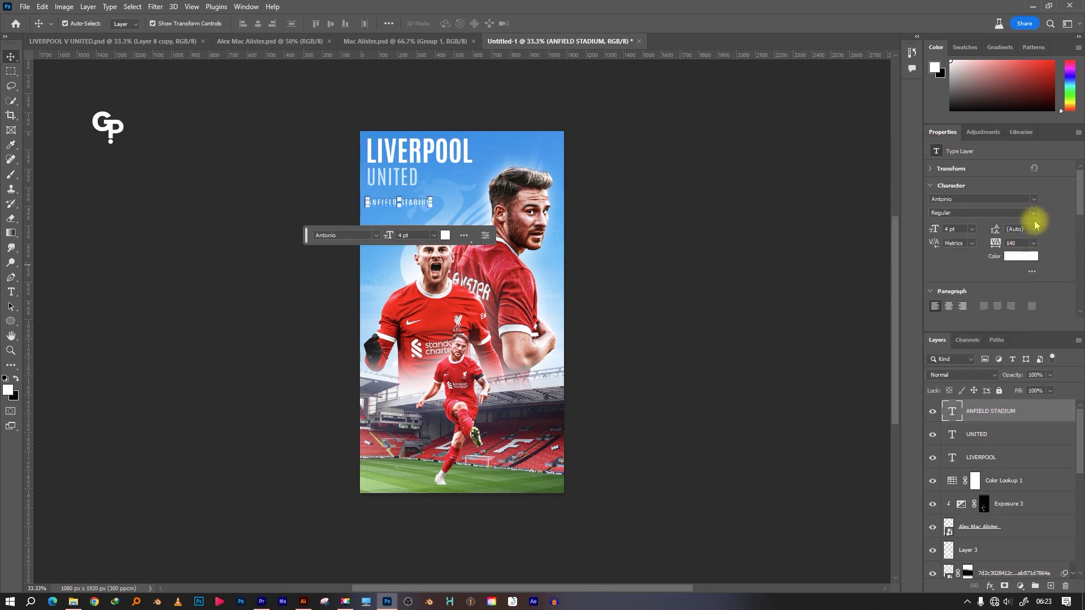
left_click(792, 218)
Duplicate it as SUNDAY, 17 DEC and place it below ANFIELD STADIUM
left_click(1009, 417)
key("ctrl+j")
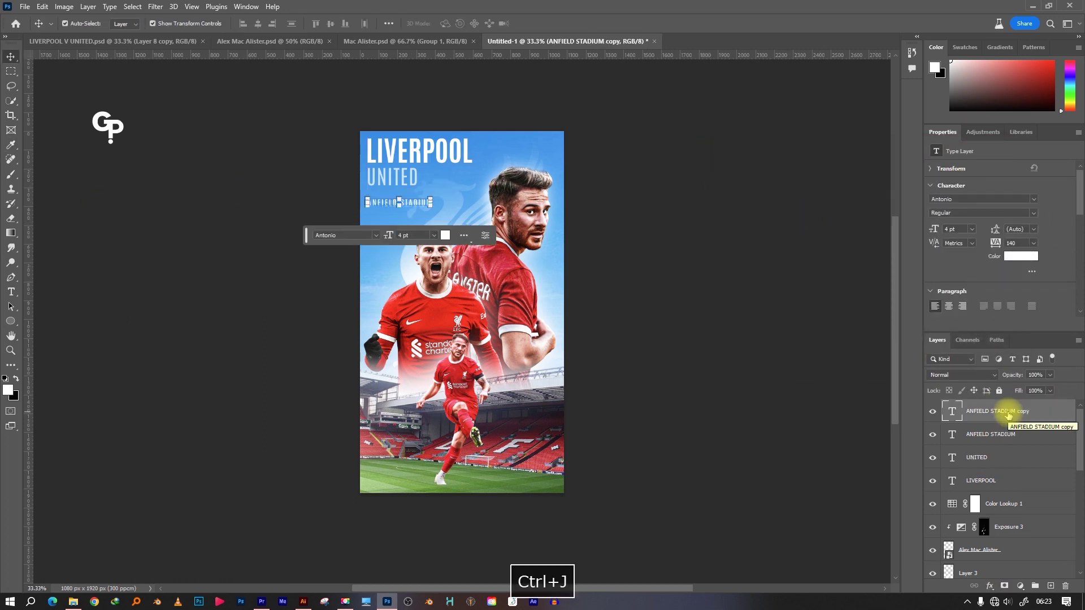
double_click(953, 413)
type("S")
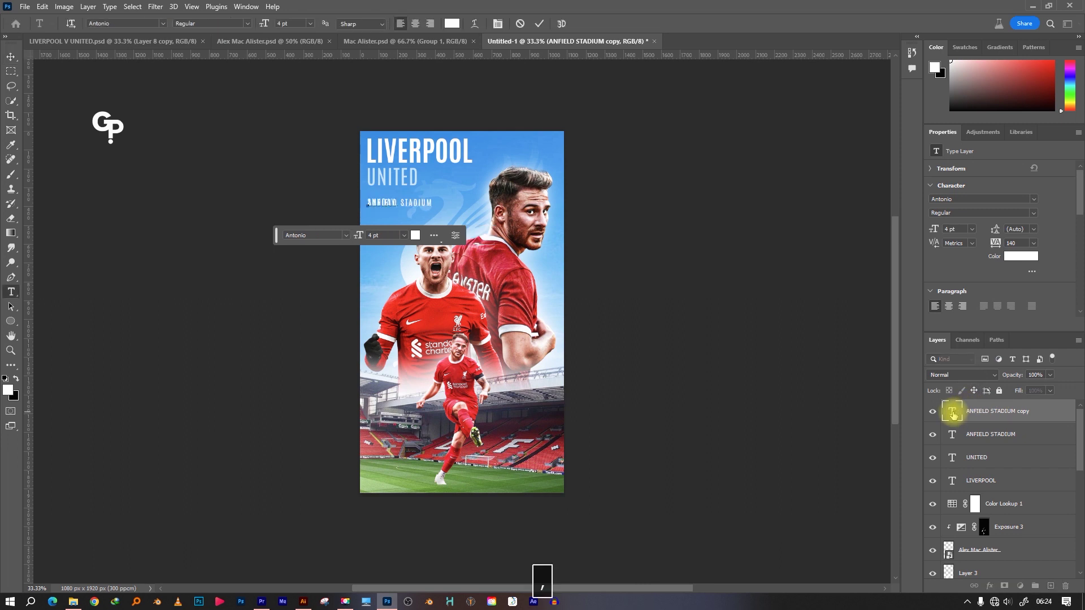
type("7 DEC")
left_click(540, 23)
key("v")
left_click_drag(411, 206, 412, 221)
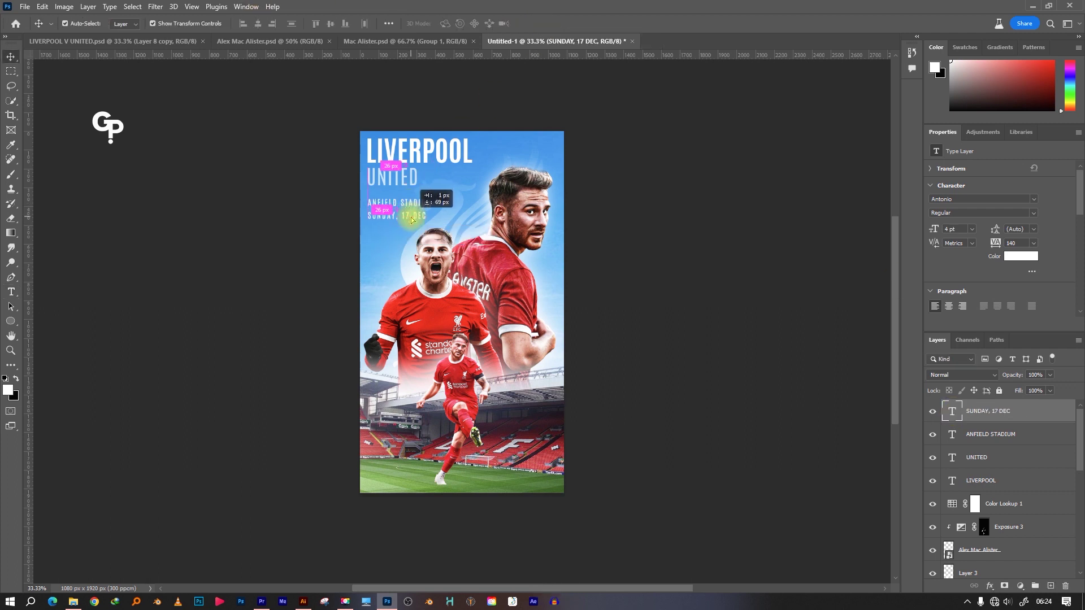
Duplicate the date line as 19:30PM and place it beneath the date
key("ctrl+j")
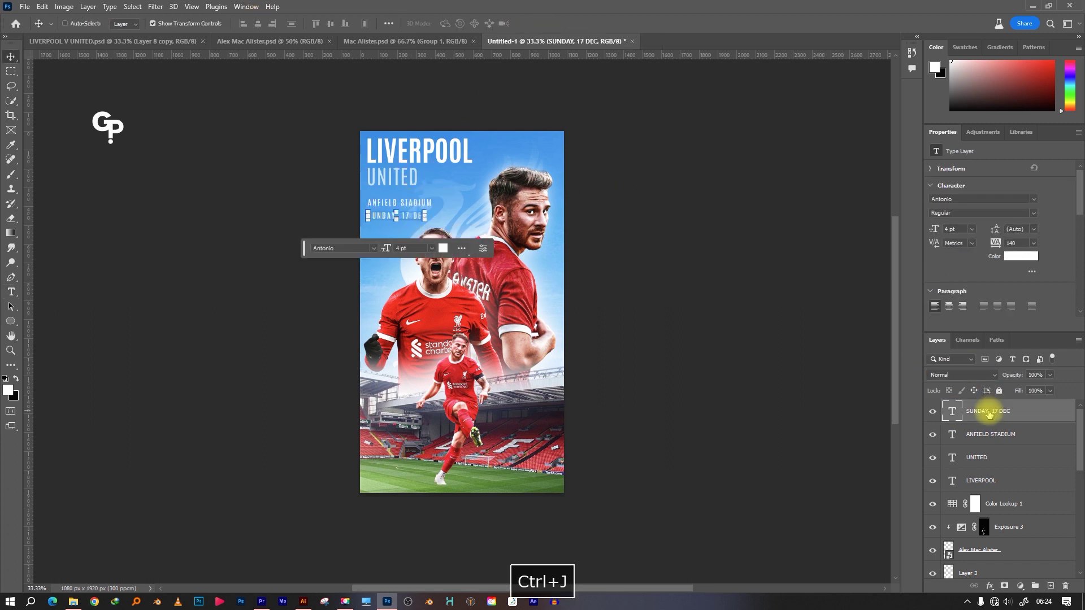
double_click(953, 412)
key("Left")
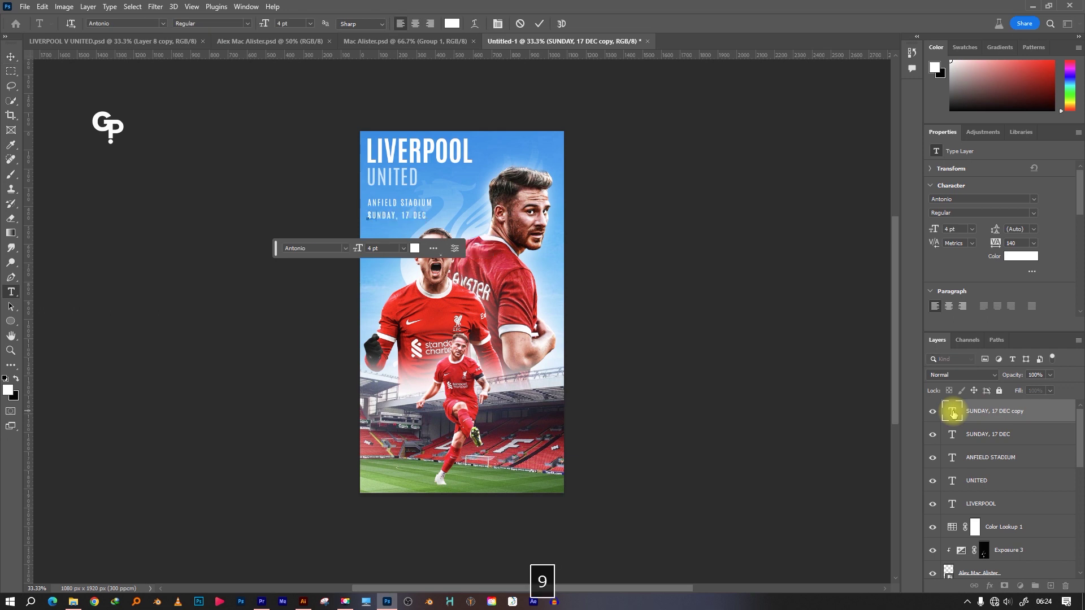
type("19:30PM")
left_click(538, 24)
key("v")
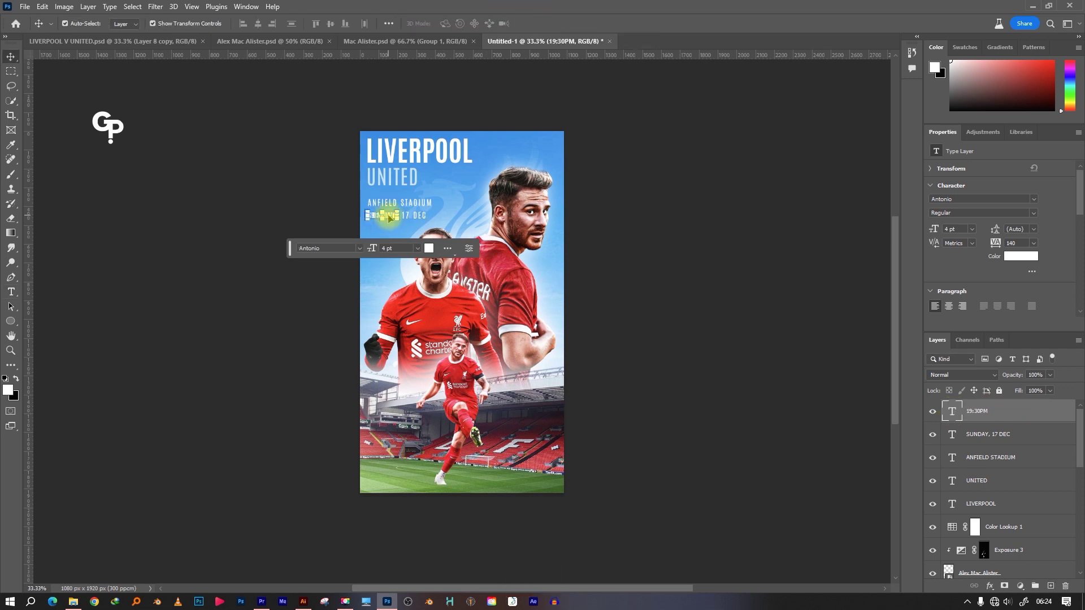
left_click_drag(387, 216, 389, 226)
Shift the three detail lines slightly left and nudge UNITED into line with them
left_click(690, 182)
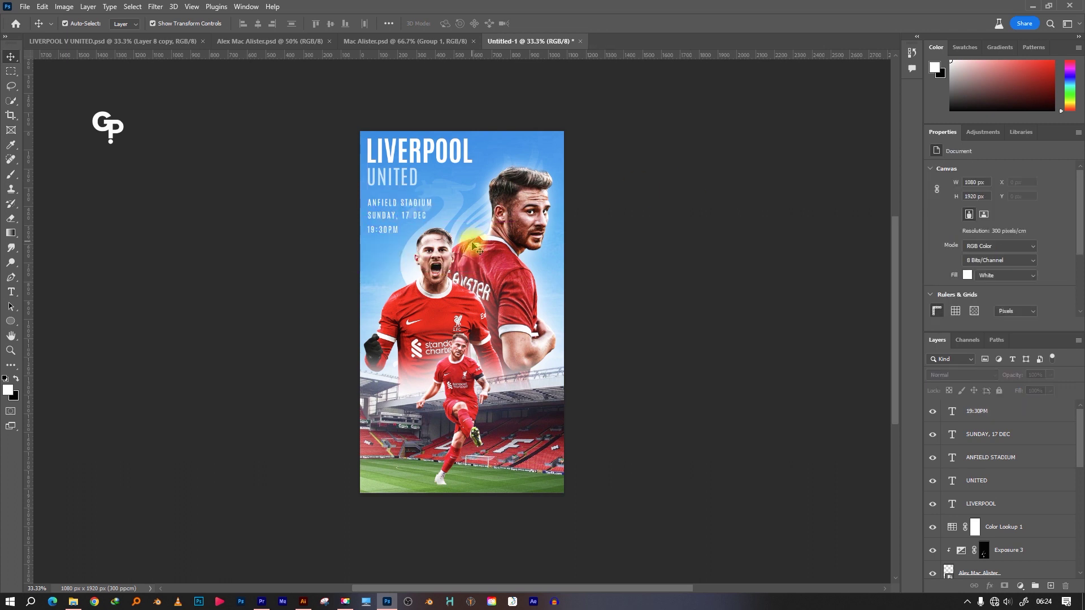
left_click(1017, 411)
left_click(1007, 458, "shift")
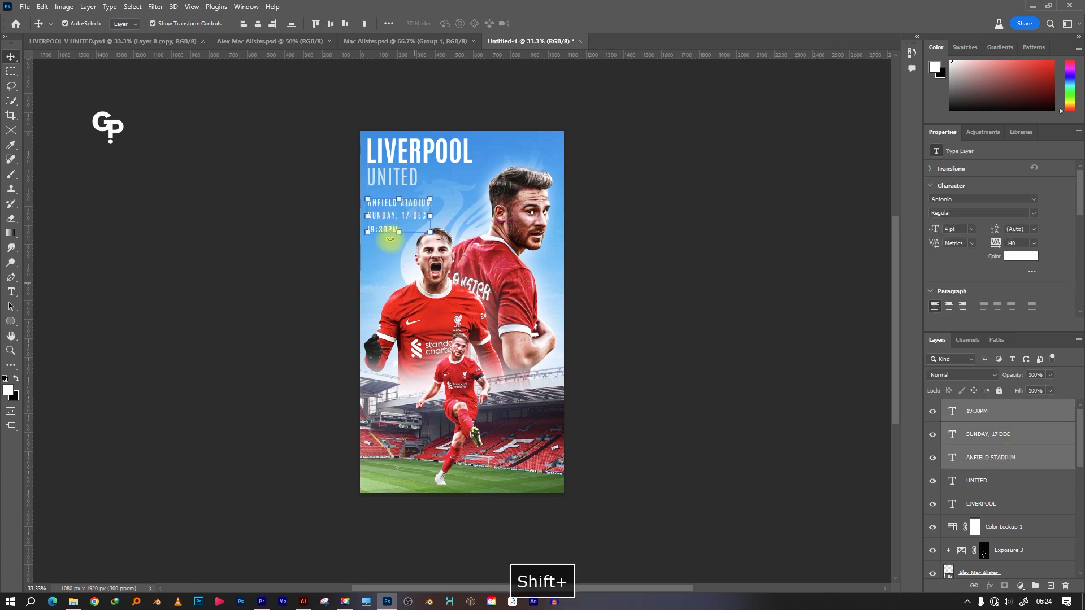
left_click_drag(406, 217, 404, 224)
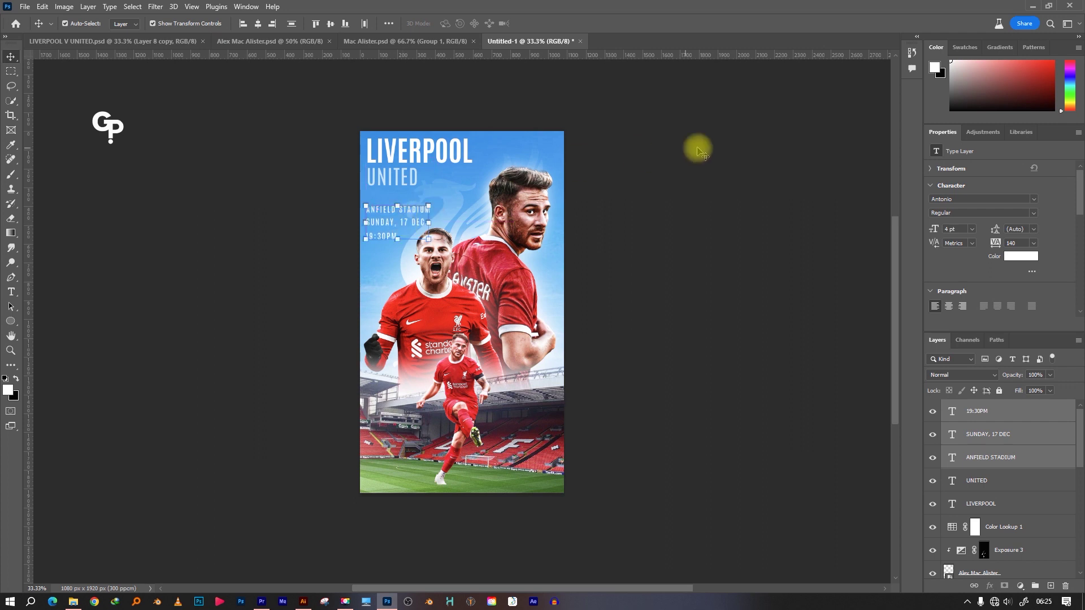
left_click_drag(396, 179, 398, 181)
Add vertical guides at UNITED's left edge, right edge and middle
left_click_drag(29, 249, 367, 273)
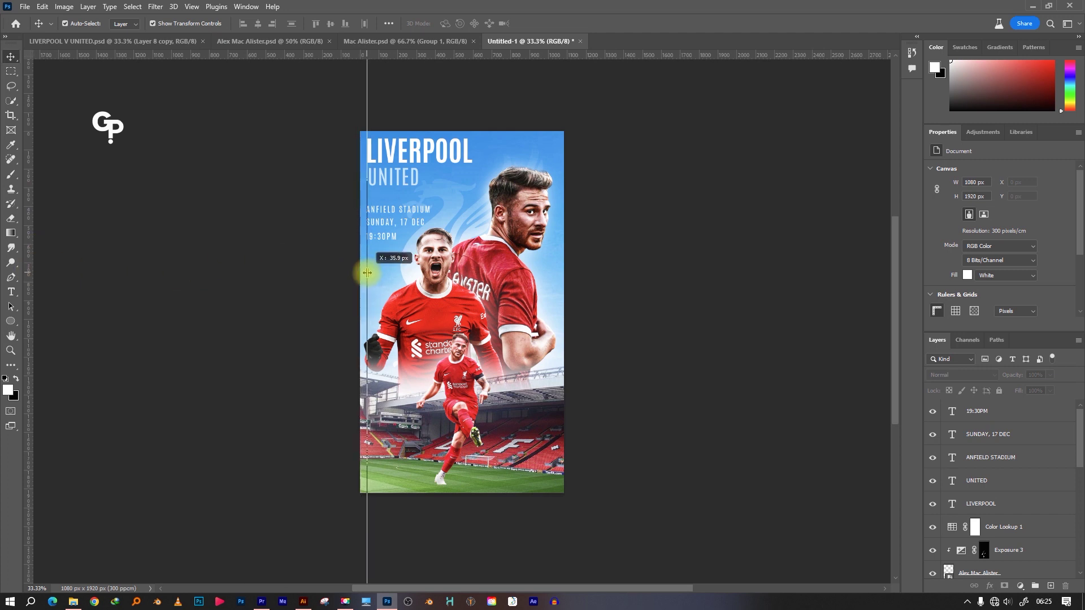
left_click_drag(380, 186, 380, 184)
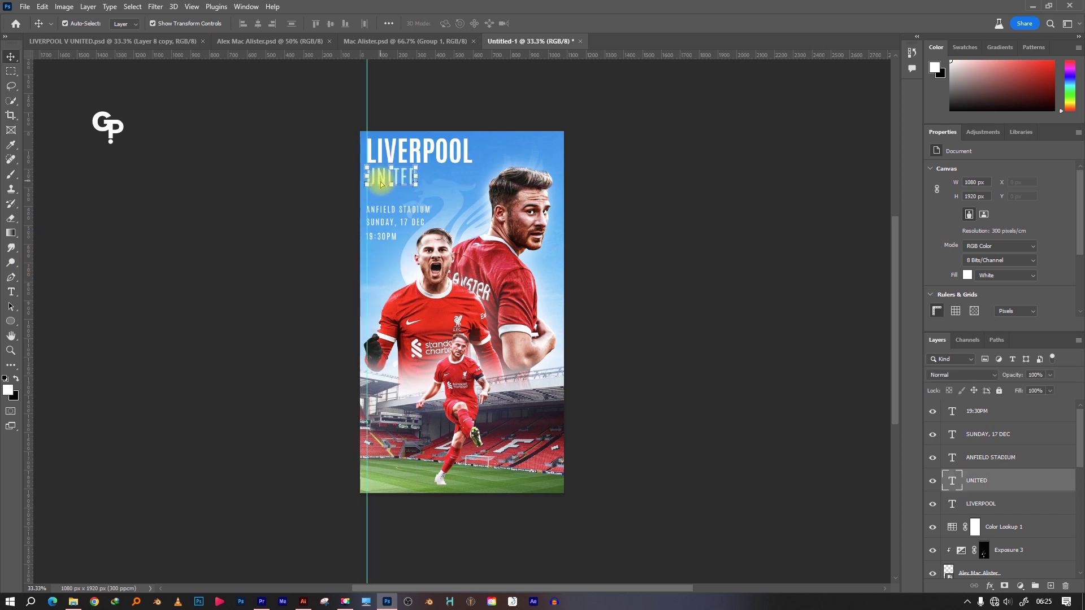
left_click(53, 320)
left_click_drag(28, 317, 416, 316)
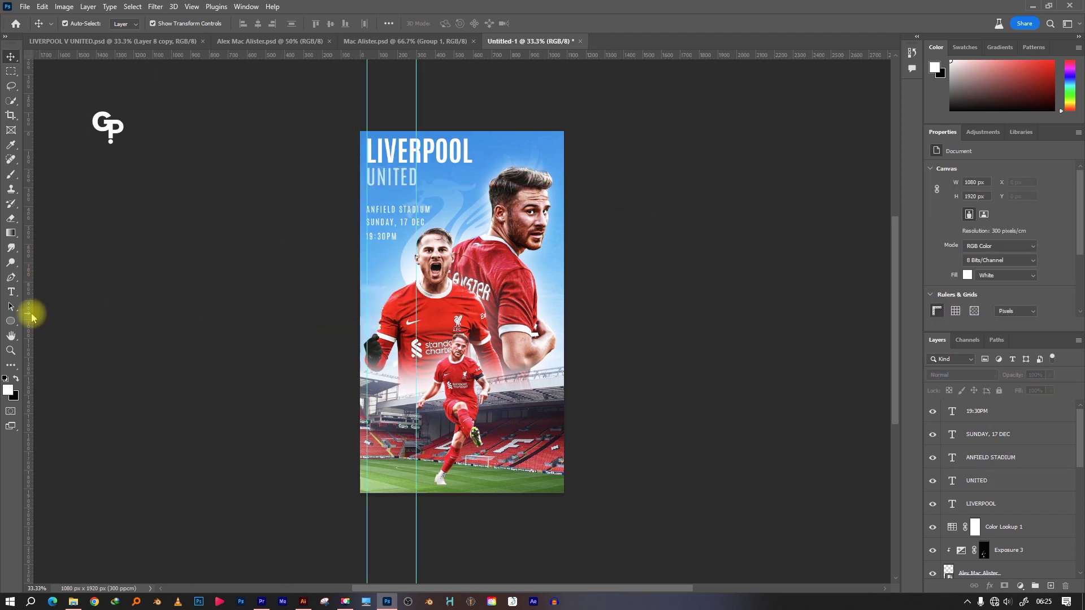
left_click_drag(31, 316, 390, 313)
Draw a triangle shape under UNITED between the left and right guides
left_click(10, 276)
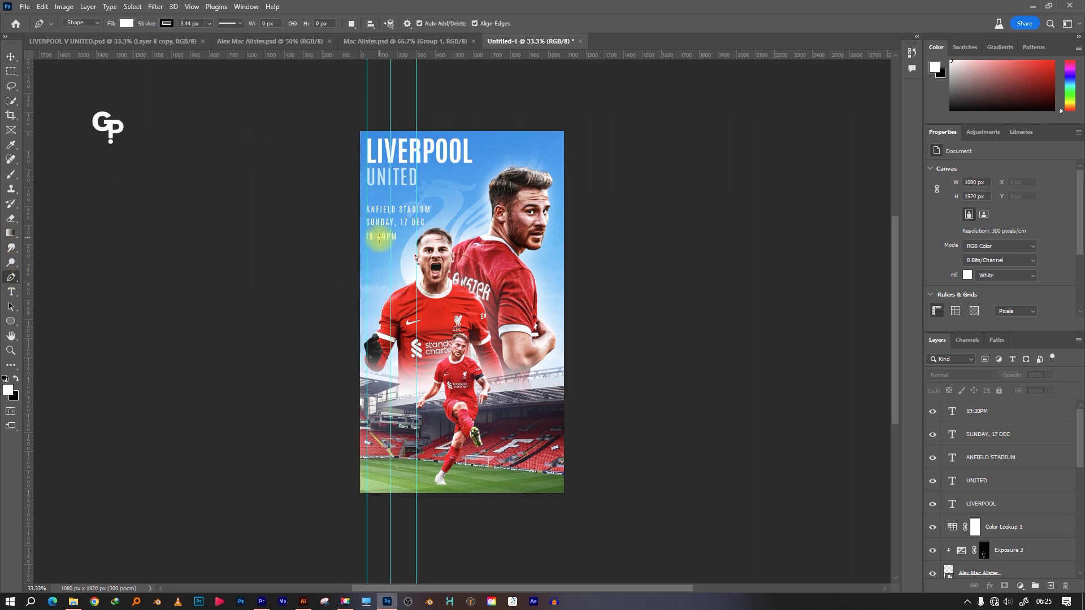
key("Caps_Lock")
left_click(367, 191)
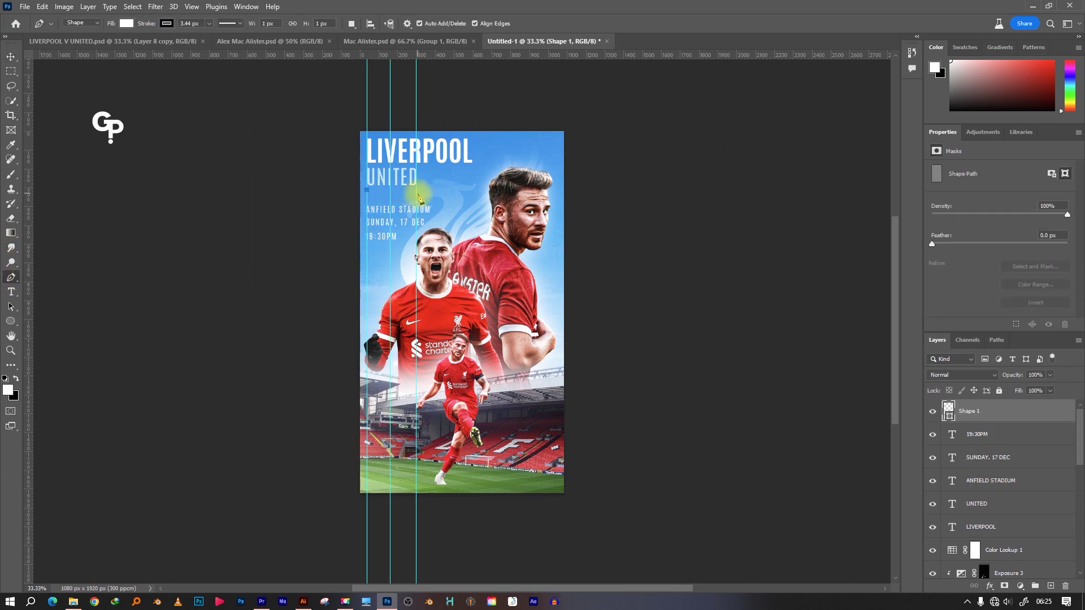
left_click(417, 195, "shift")
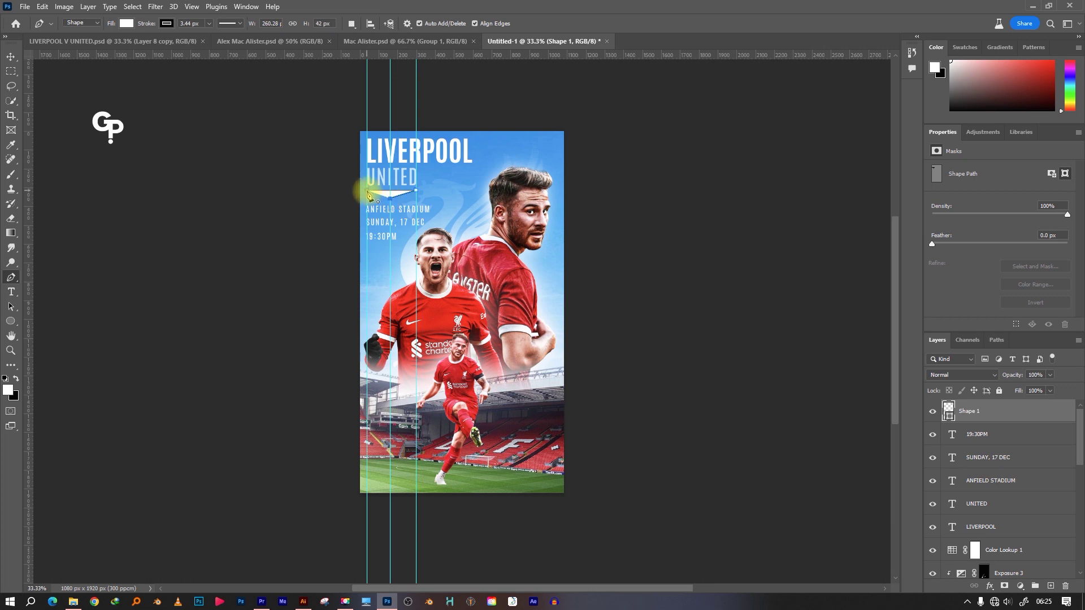
Remove the triangle's stroke and fill it red (#ff0213)
left_click(167, 23)
left_click(100, 44)
left_click(126, 24)
left_click(54, 83)
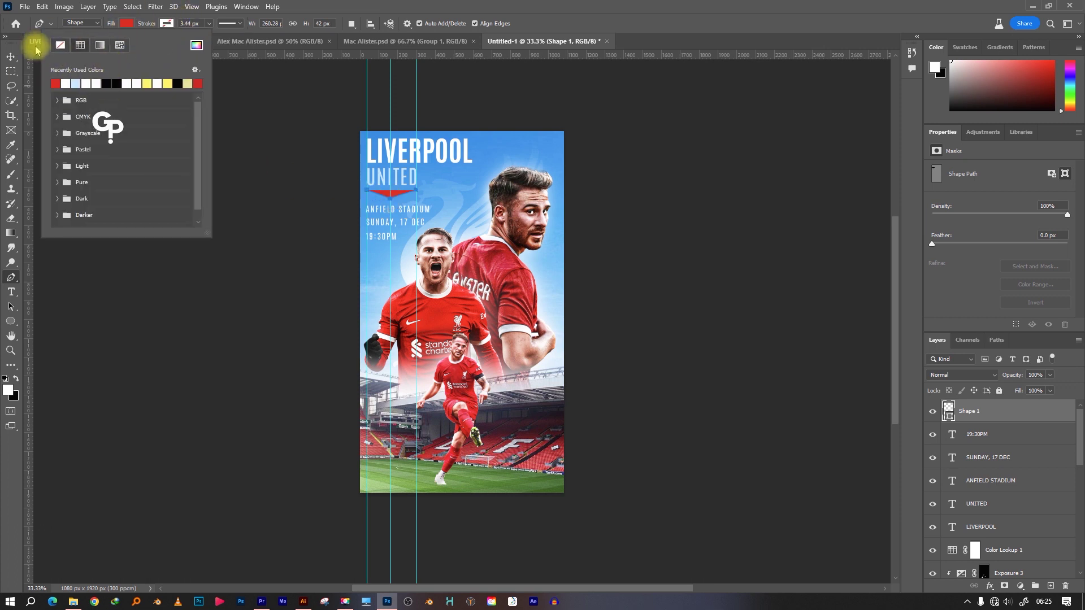
double_click(948, 411)
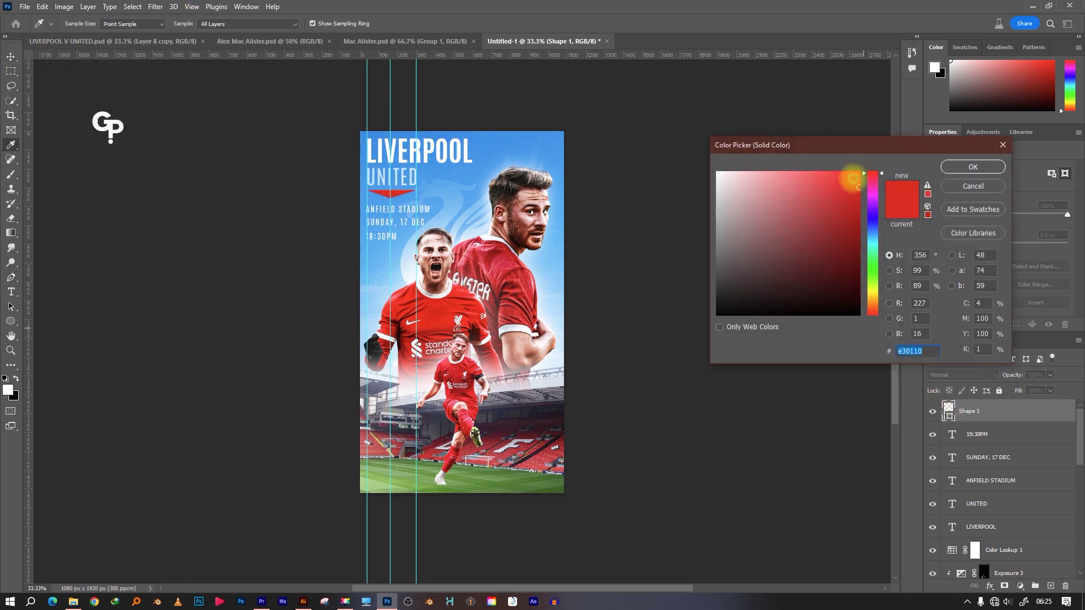
left_click(955, 167)
key("v")
left_click(698, 220)
Hide the guides and select the triangle shape layer
key("ctrl+semicolon")
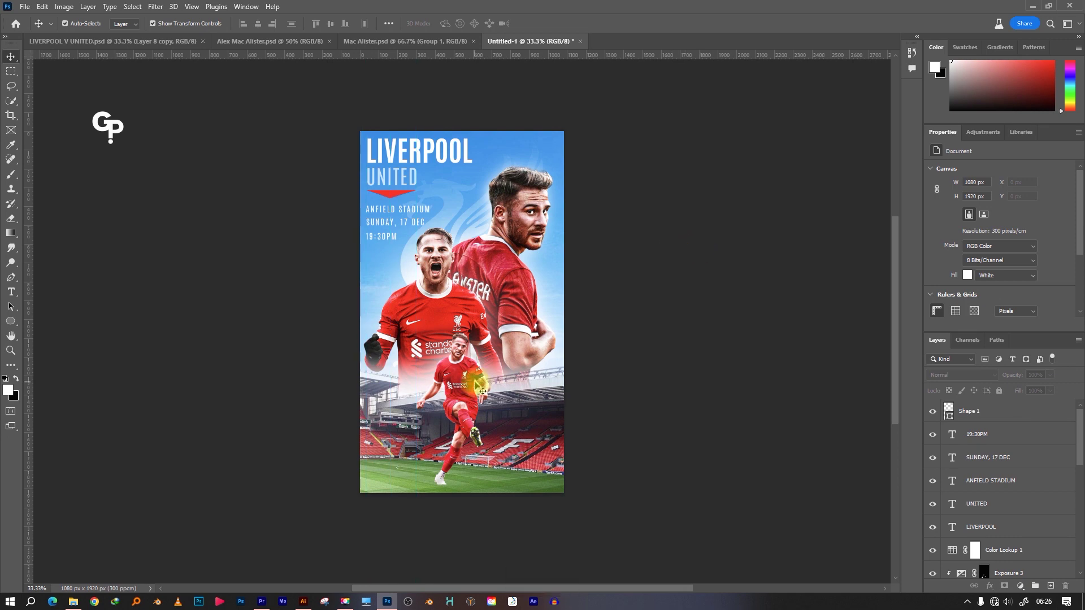
left_click(483, 390)
left_click(993, 417)
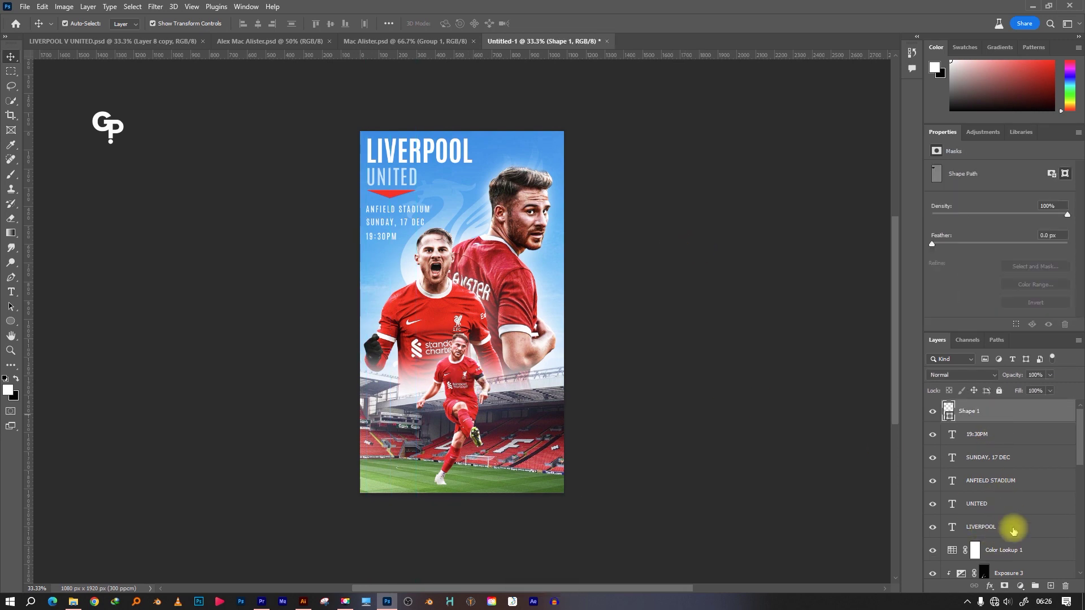
scroll(1013, 531, "down", 5)
Place the 23-alt ball image, scaled down and rotated, at the player's foot
left_click(995, 428)
left_click(25, 6)
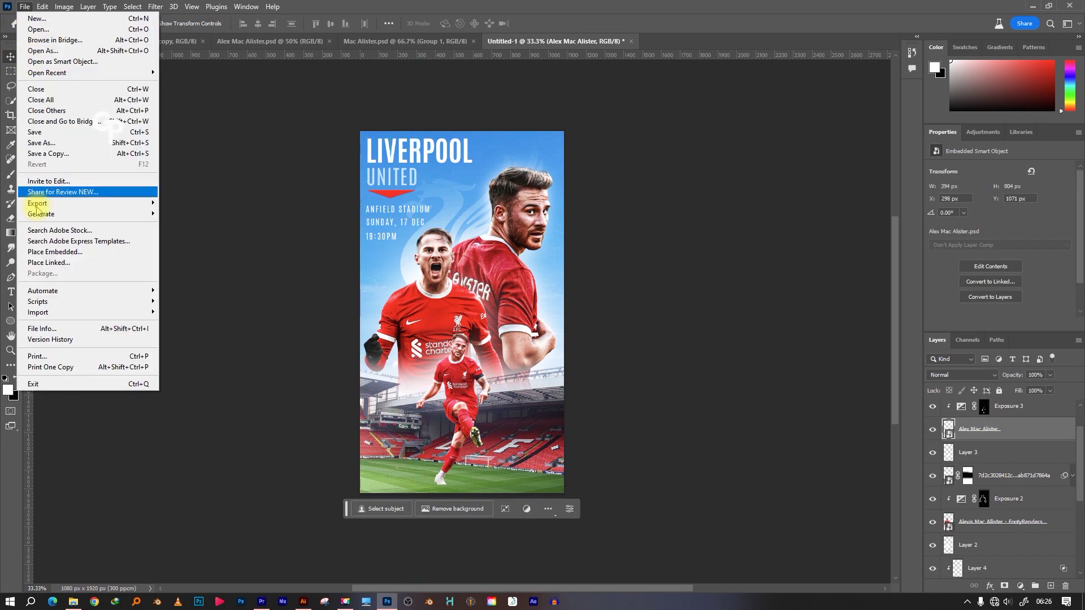
left_click(55, 251)
left_click(388, 89)
left_click(339, 283)
left_click_drag(567, 208, 430, 344)
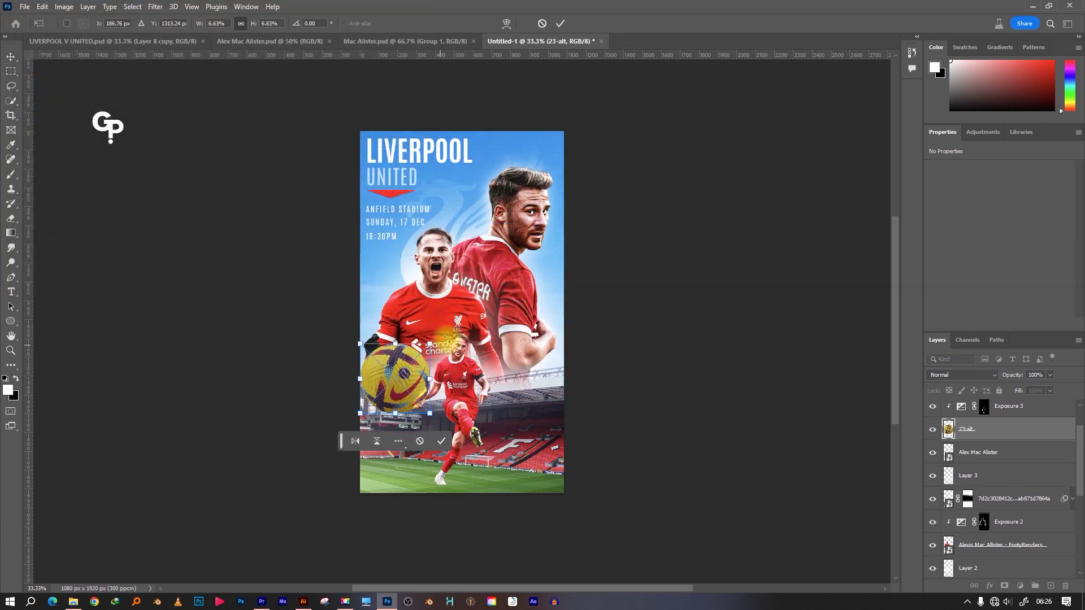
mouse_move(395, 378)
left_mouse_down()
mouse_move(497, 444)
mouse_move(507, 438)
left_mouse_up()
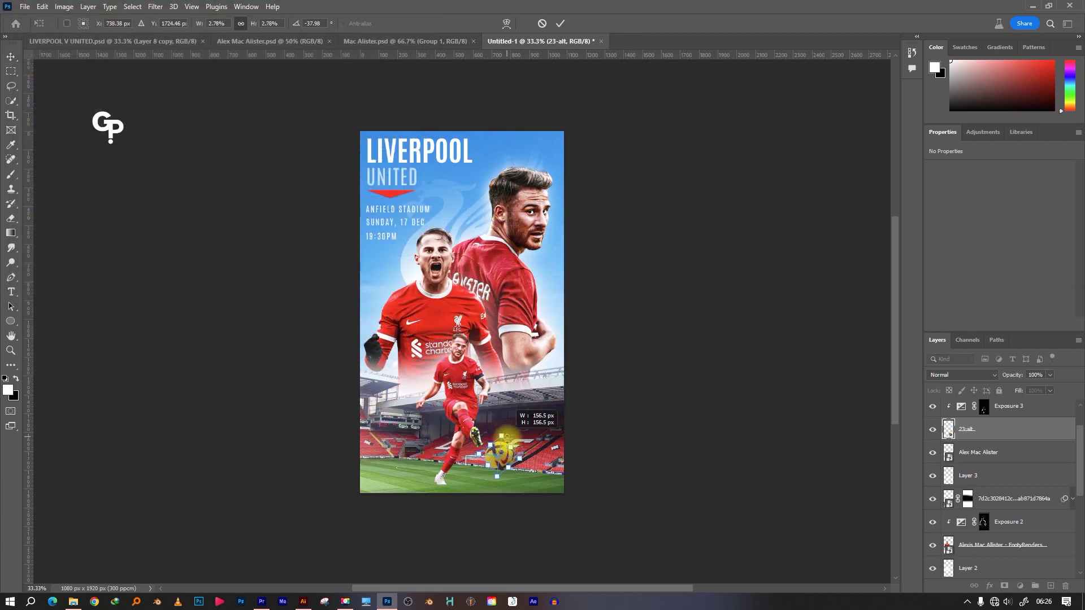
left_click(560, 23)
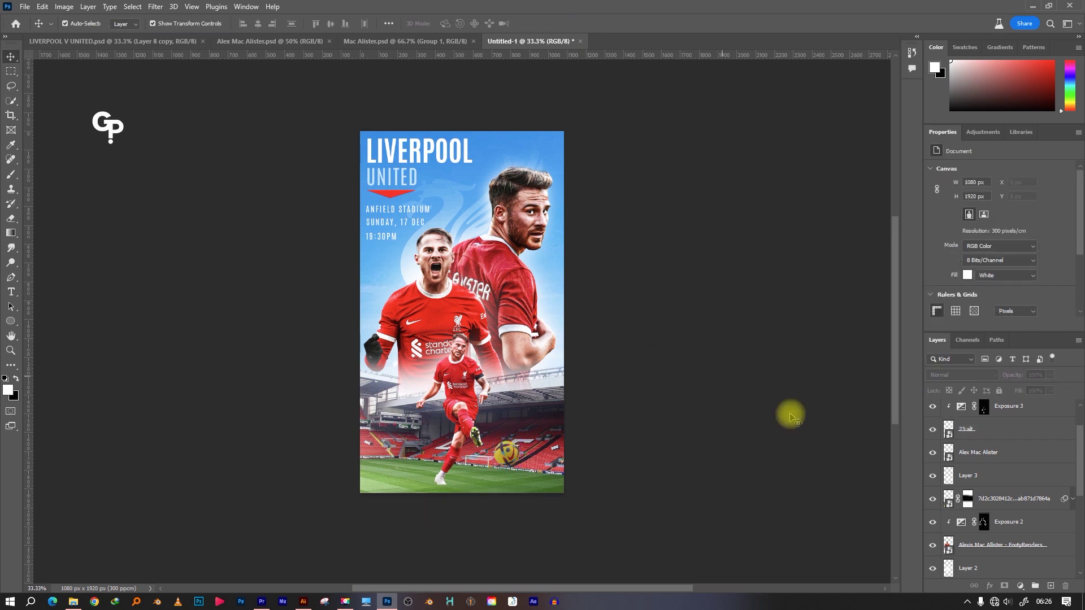
Add an Exposure adjustment clipped to the ball and raise its exposure
left_click(995, 429)
left_click(1020, 585)
left_click(1017, 473)
left_click(1000, 324)
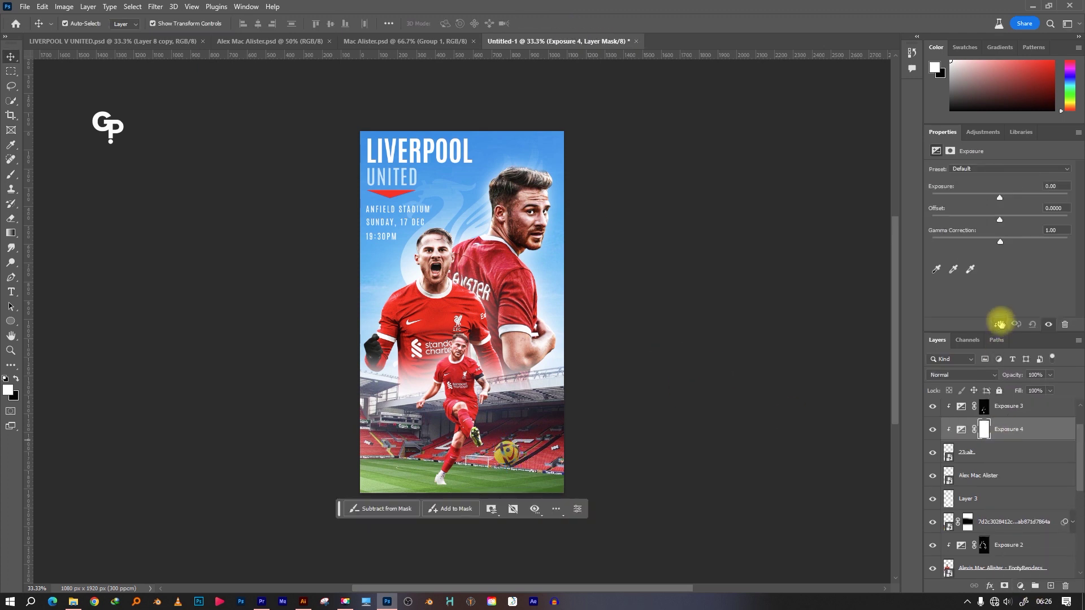
left_click_drag(1000, 198, 1006, 197)
left_click(1000, 325)
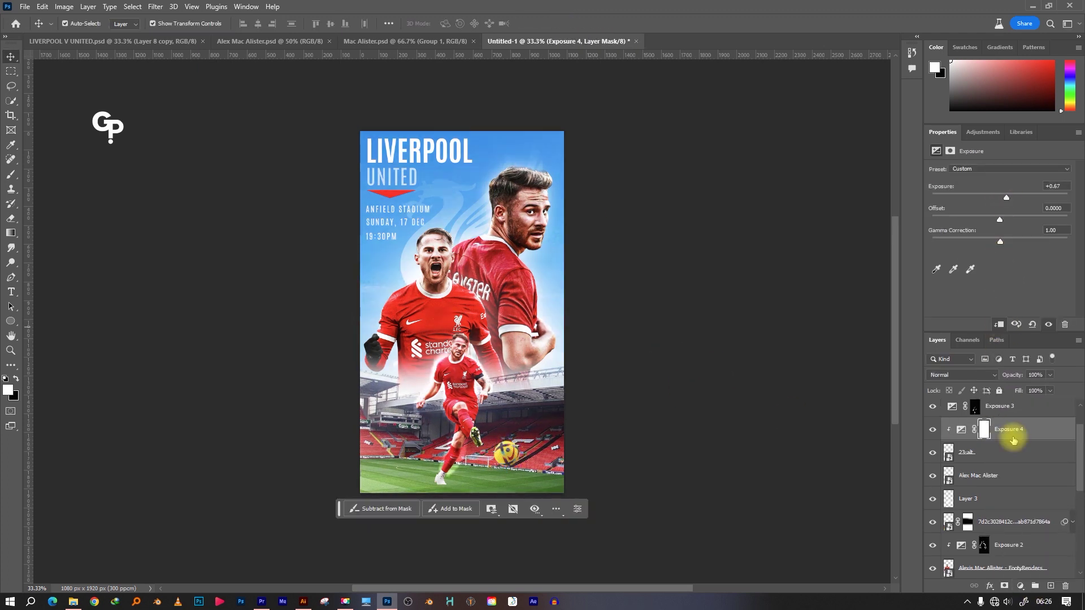
key("ctrl+z")
left_click(984, 430)
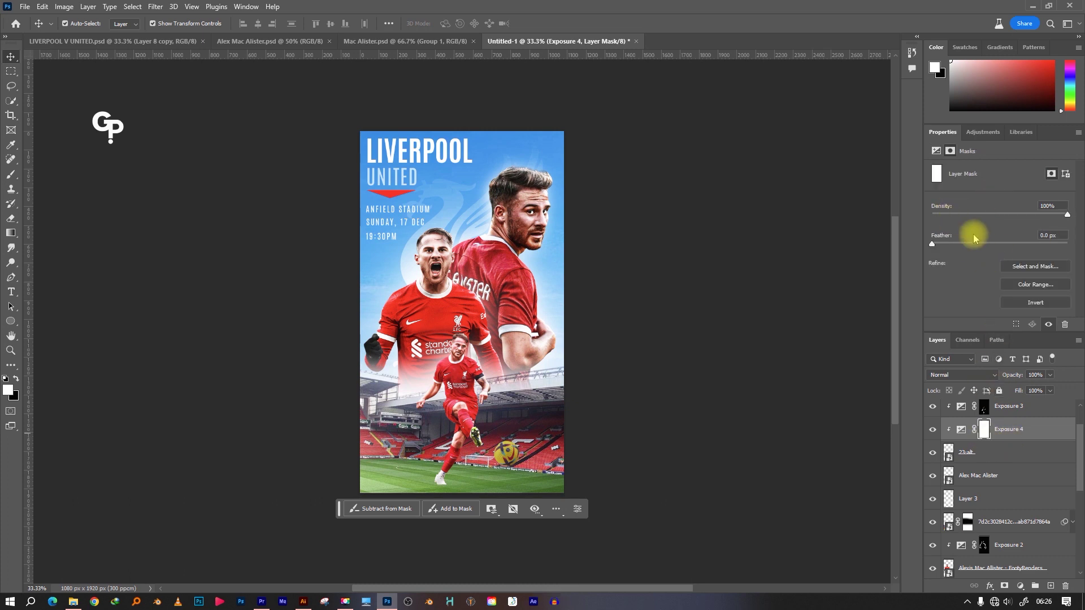
left_click(961, 429)
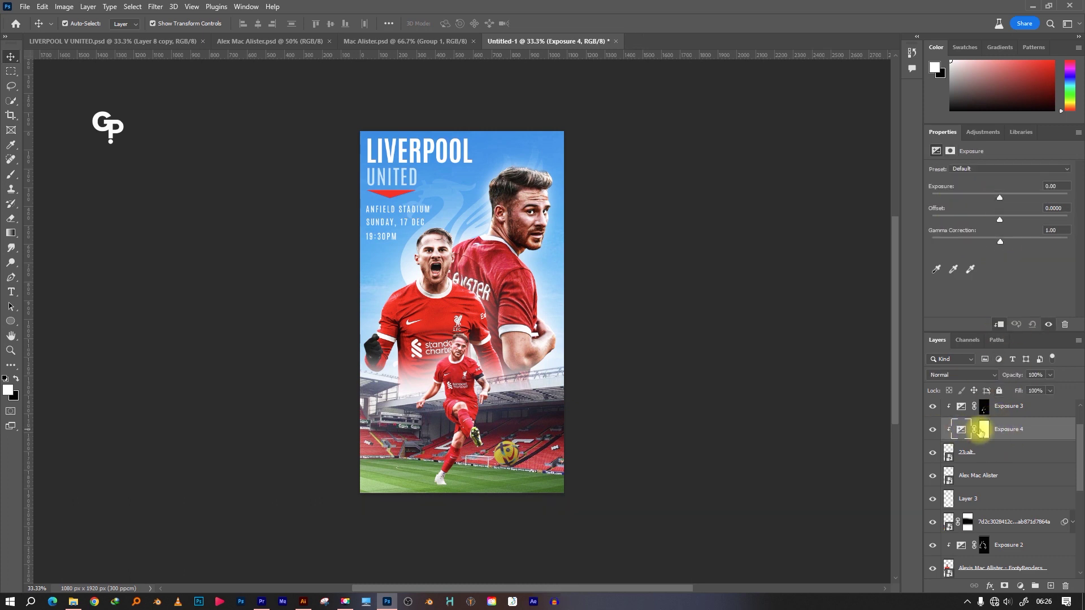
left_click_drag(999, 197, 1018, 197)
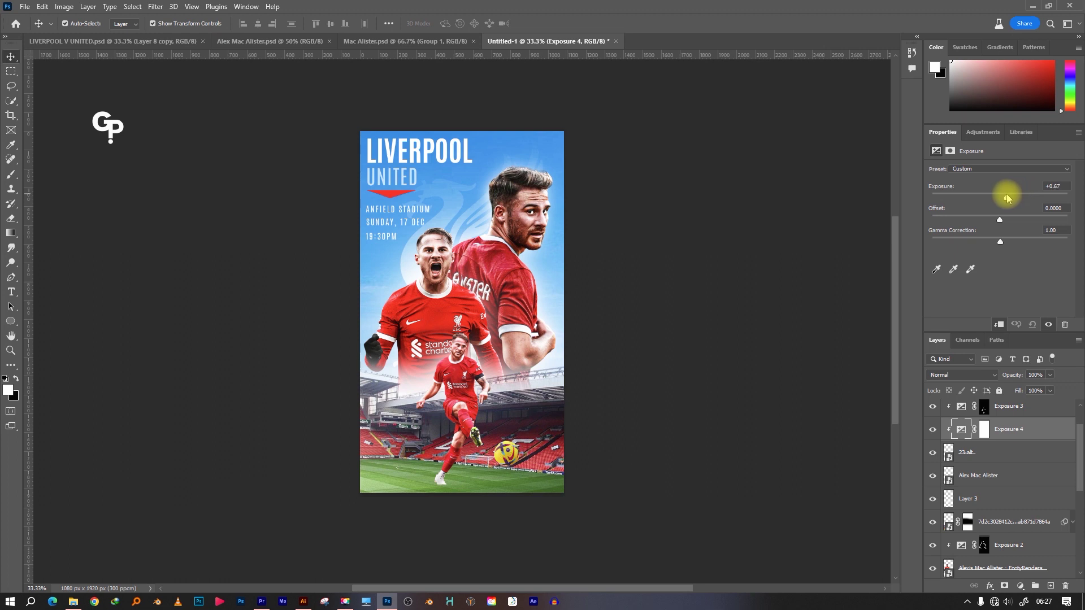
Invert the exposure mask and paint white over the ball to reveal the brightening
left_click(984, 429)
key("ctrl+i")
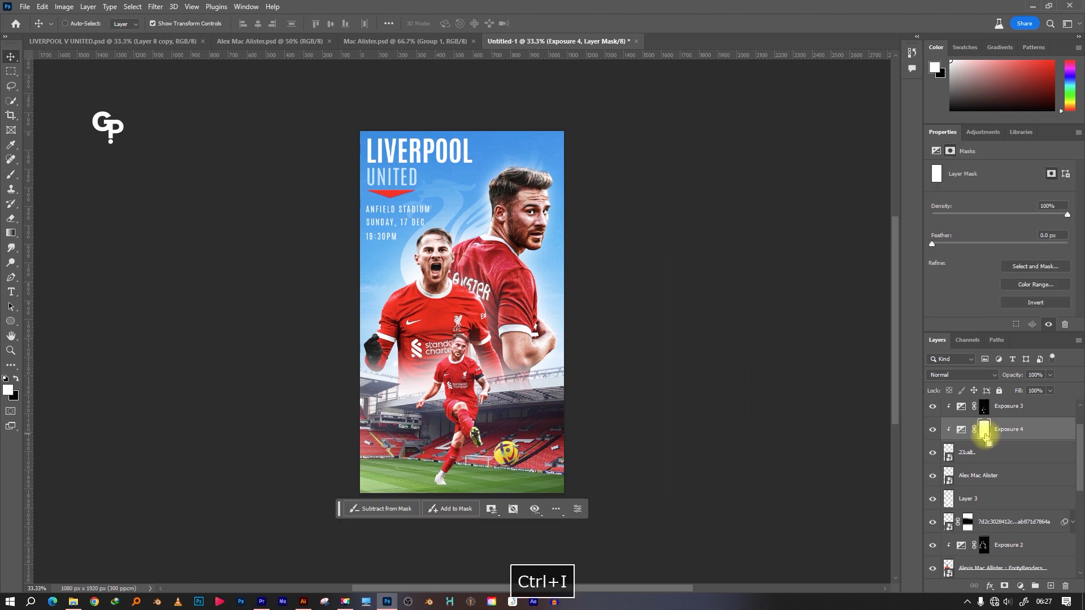
left_click(11, 174)
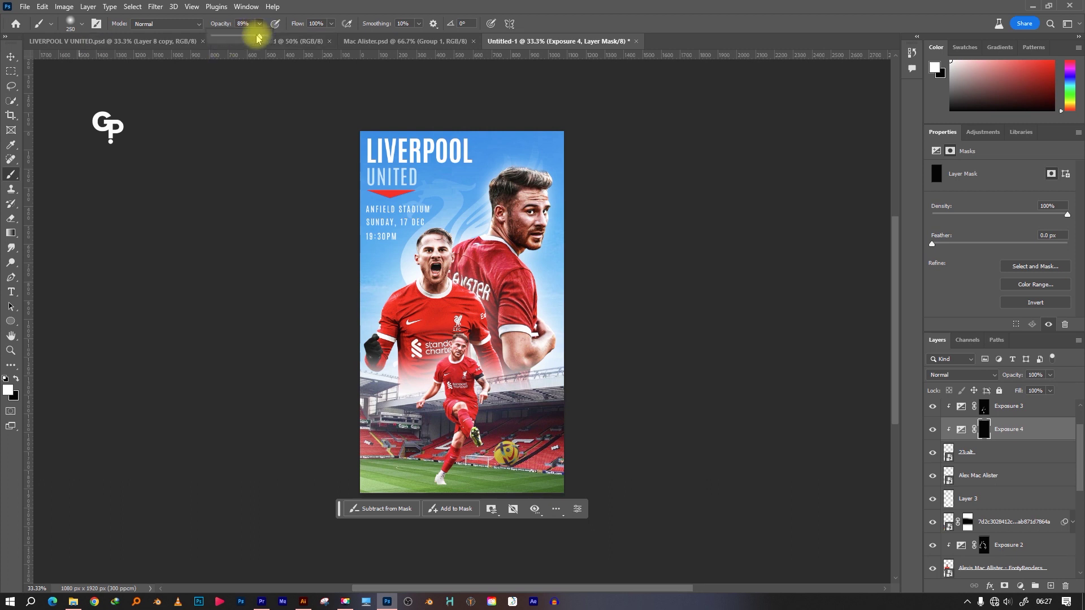
key("bracketleft")
left_click_drag(505, 442, 506, 439)
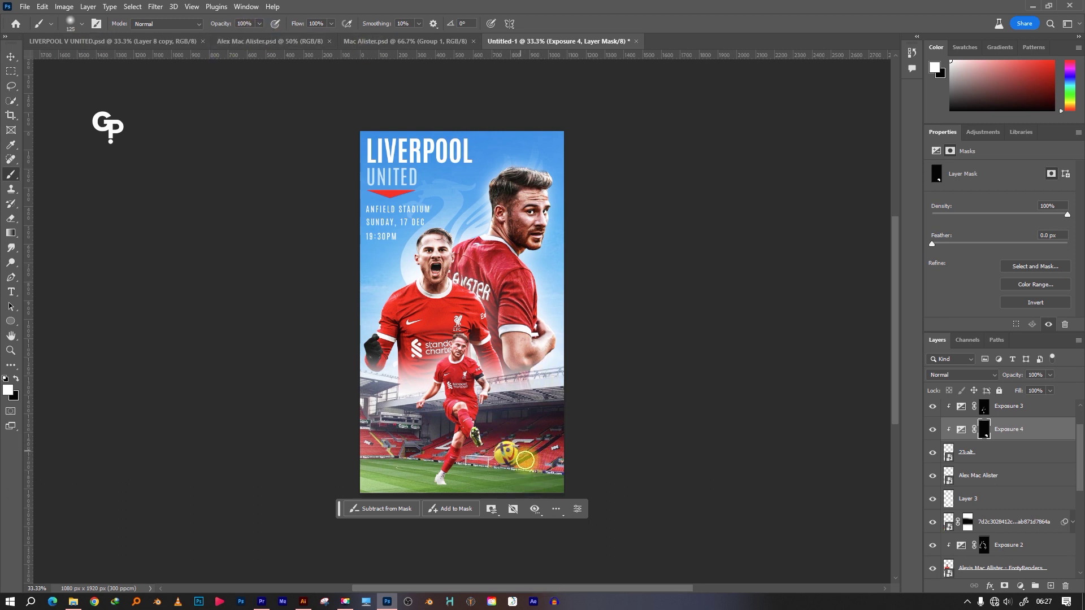
key("v")
left_click(989, 452)
left_click(156, 6)
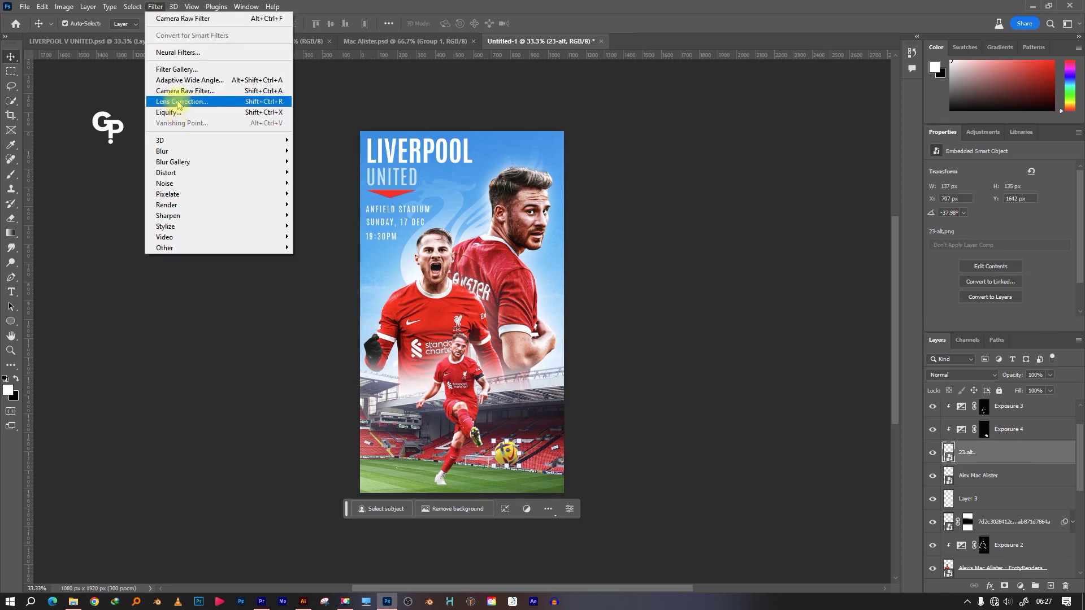
Apply a Motion Blur (Angle 27, Distance 20) to the 23-alt ball layer
mouse_move(161, 150)
left_click(321, 215)
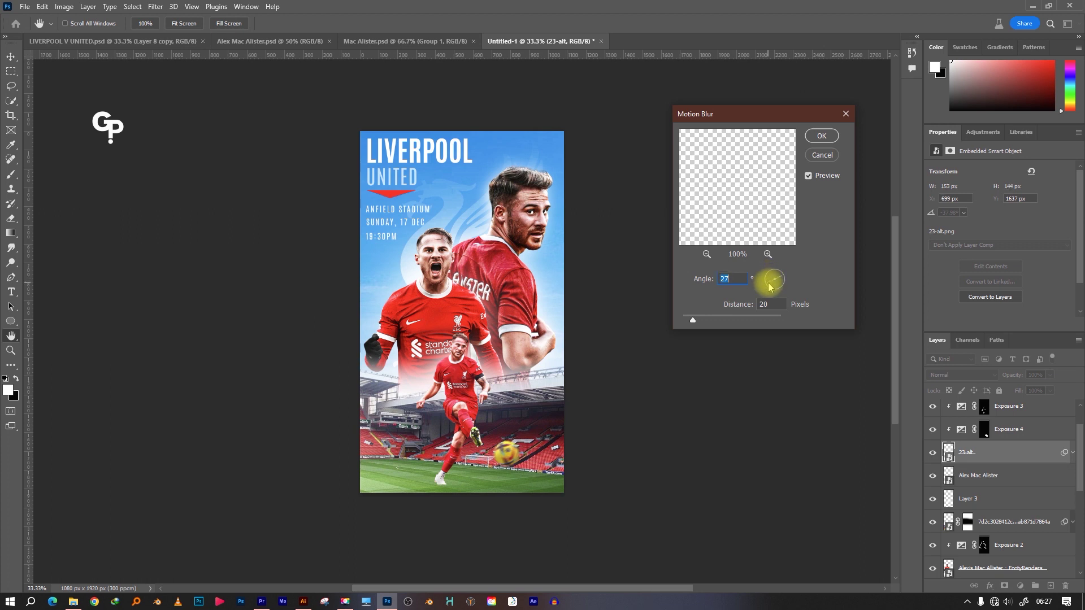
left_click(822, 136)
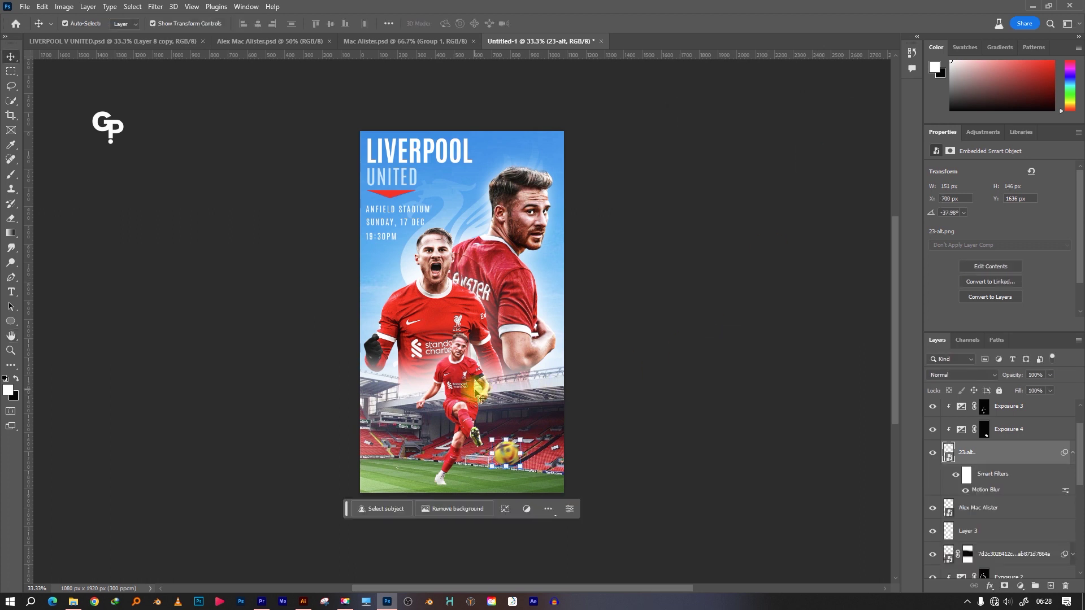
scroll(952, 516, "down", 3)
Soften the background photo layer with a Gaussian Blur of radius 4.0
left_click(976, 543)
left_click(155, 6)
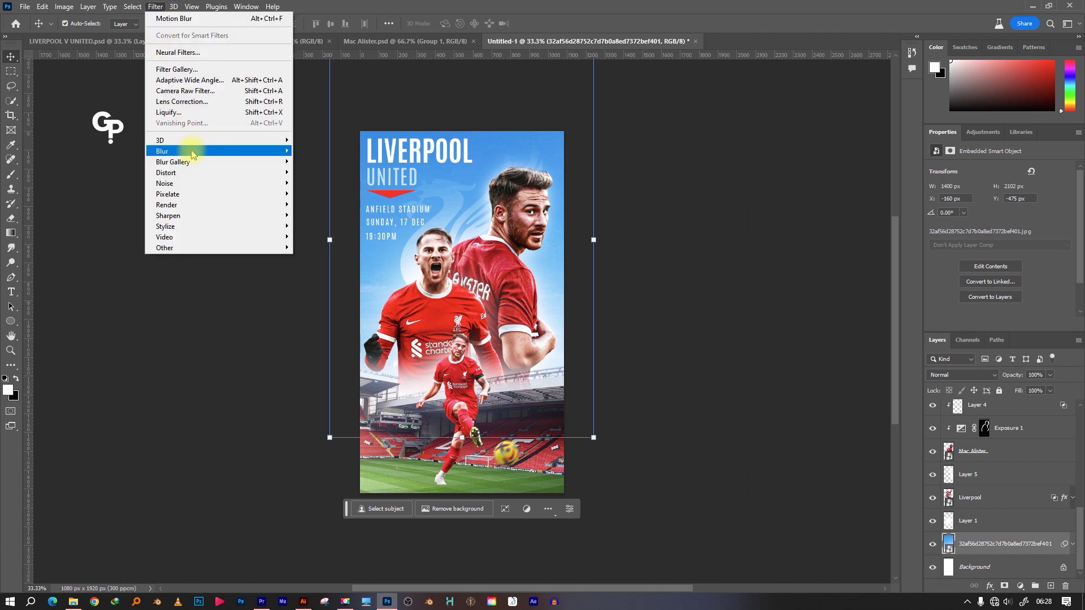
mouse_move(161, 151)
left_click(330, 193)
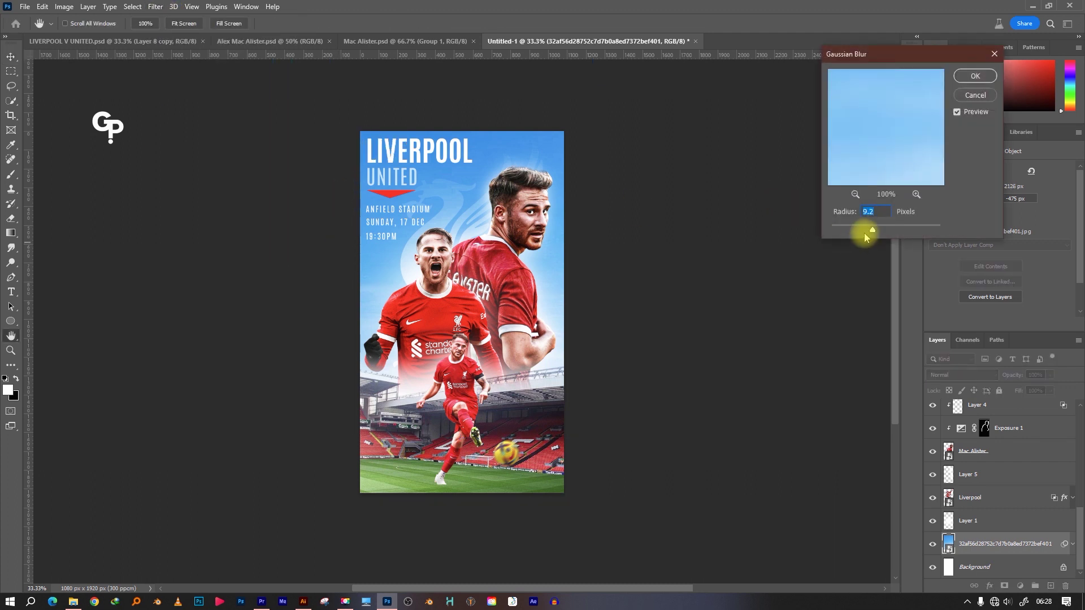
left_click_drag(866, 237, 846, 231)
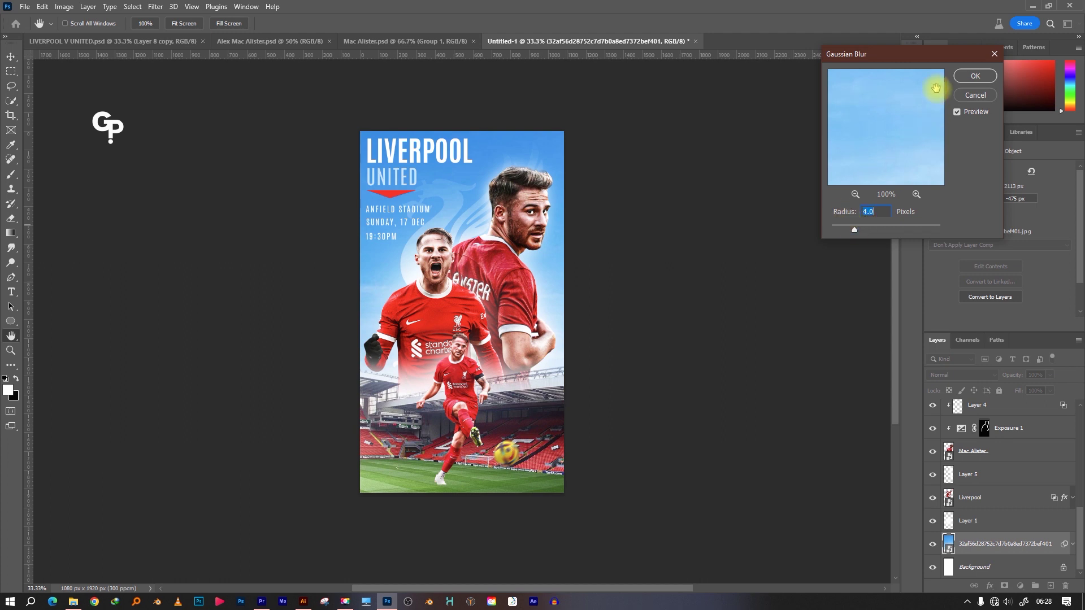
left_click(975, 75)
left_click(778, 208)
scroll(944, 421, "up", 5)
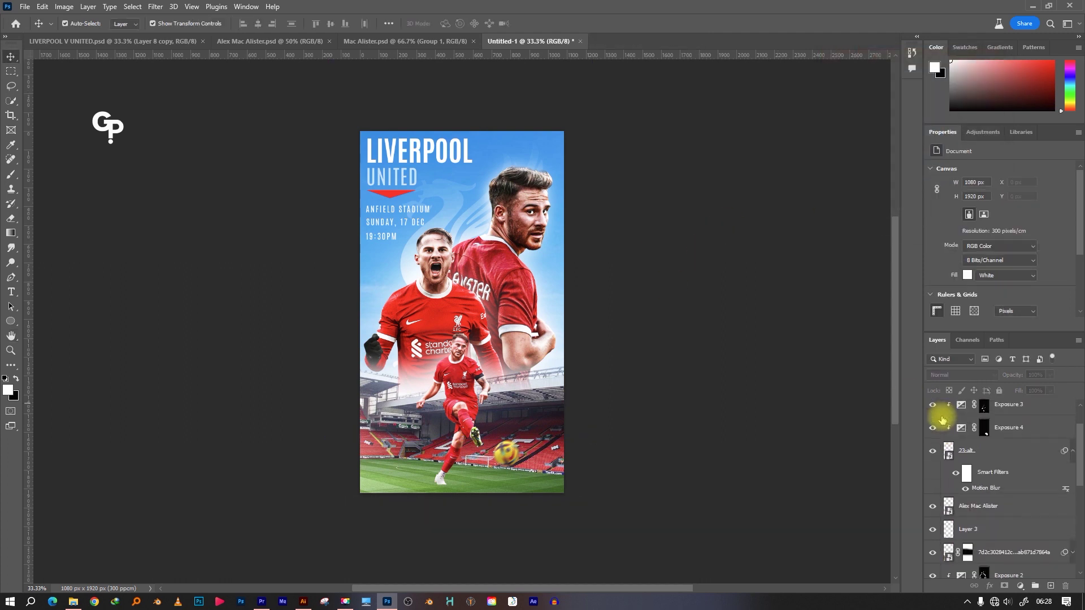
Add a new empty layer above Layer 3 and pick a soft round black brush
left_click(531, 416)
left_click(1073, 495)
left_click(980, 547)
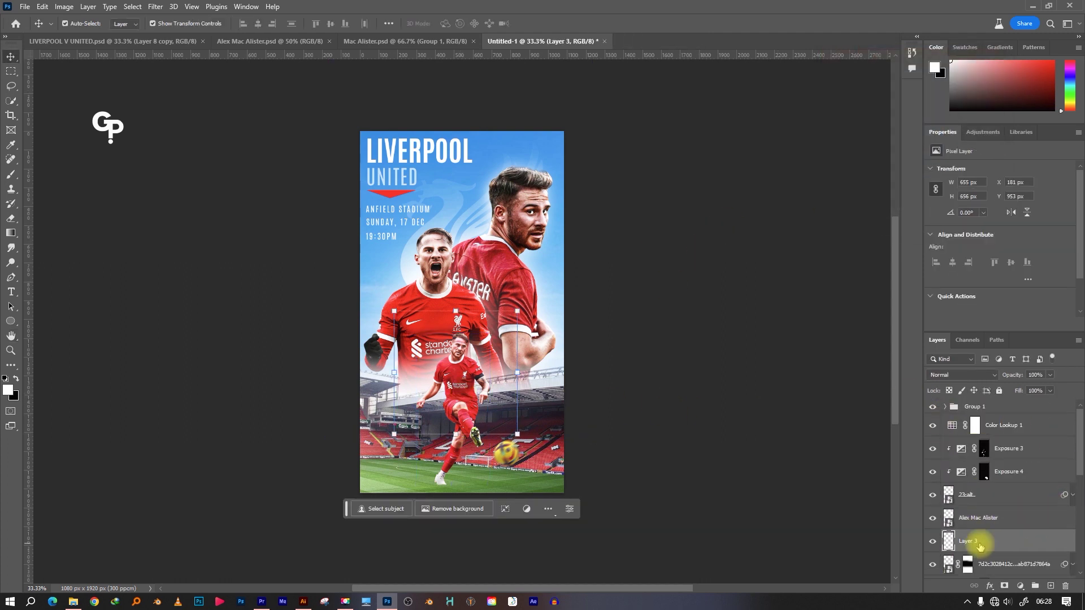
left_click(1050, 586)
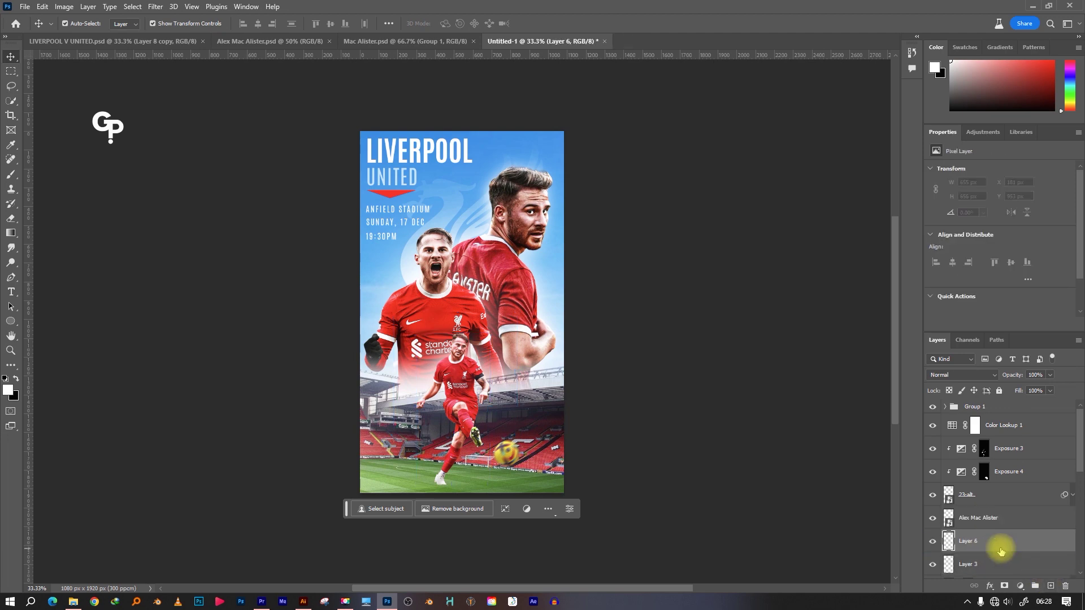
left_click(8, 183)
left_click(6, 378)
left_click(80, 22)
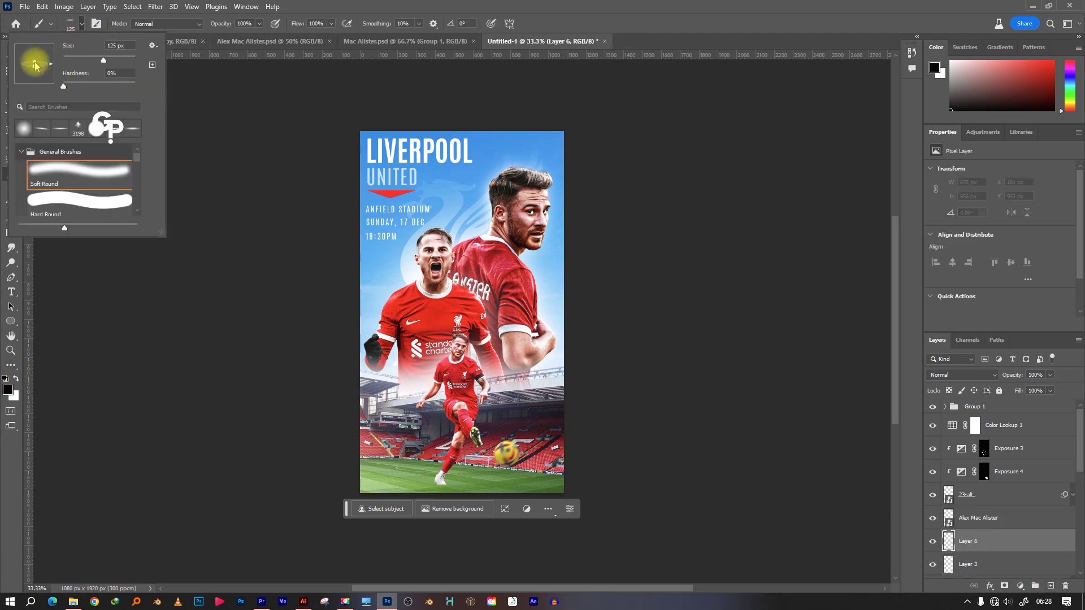
left_click(452, 487)
Zoom in on the player's feet, size the brush for the shadow, and add Layer 7
scroll(443, 485, "up", 1)
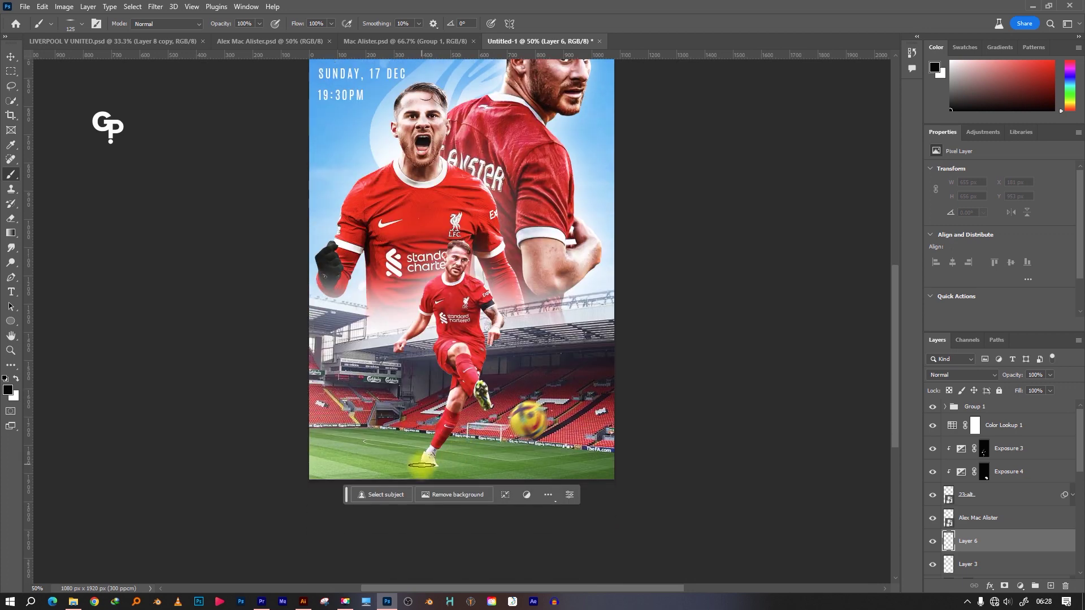
key("ctrl+plus")
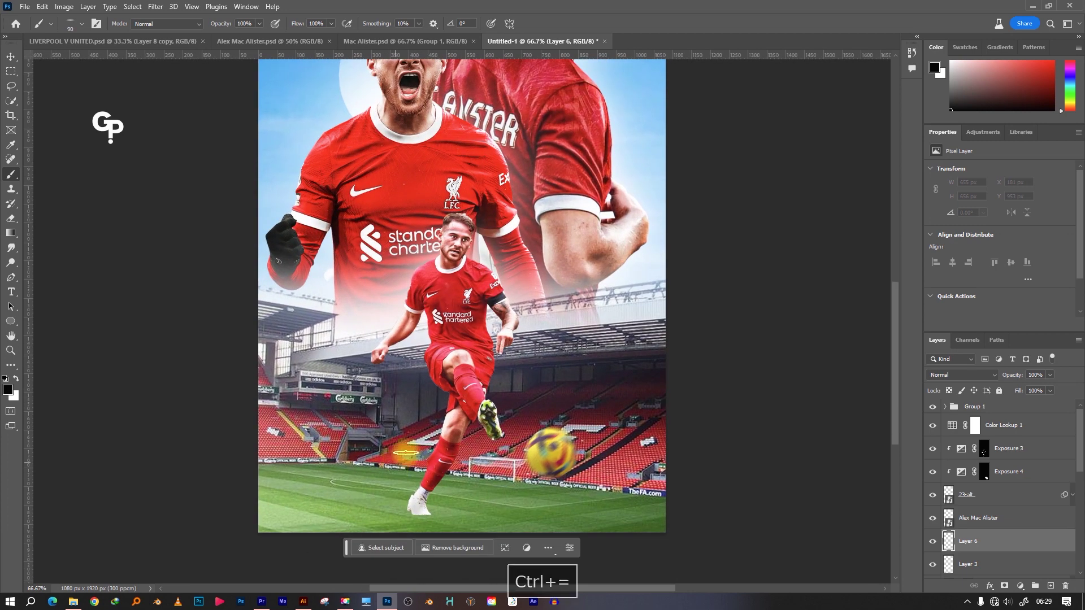
key("bracketleft")
key("bracketleft")
key("bracketleft")
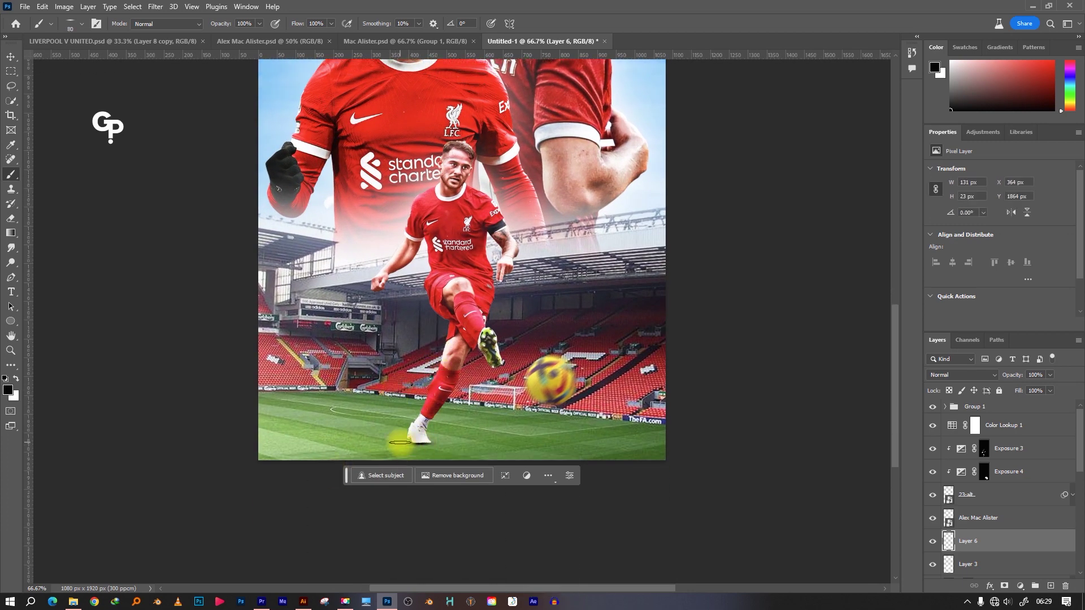
key("ctrl+z")
left_click(81, 24)
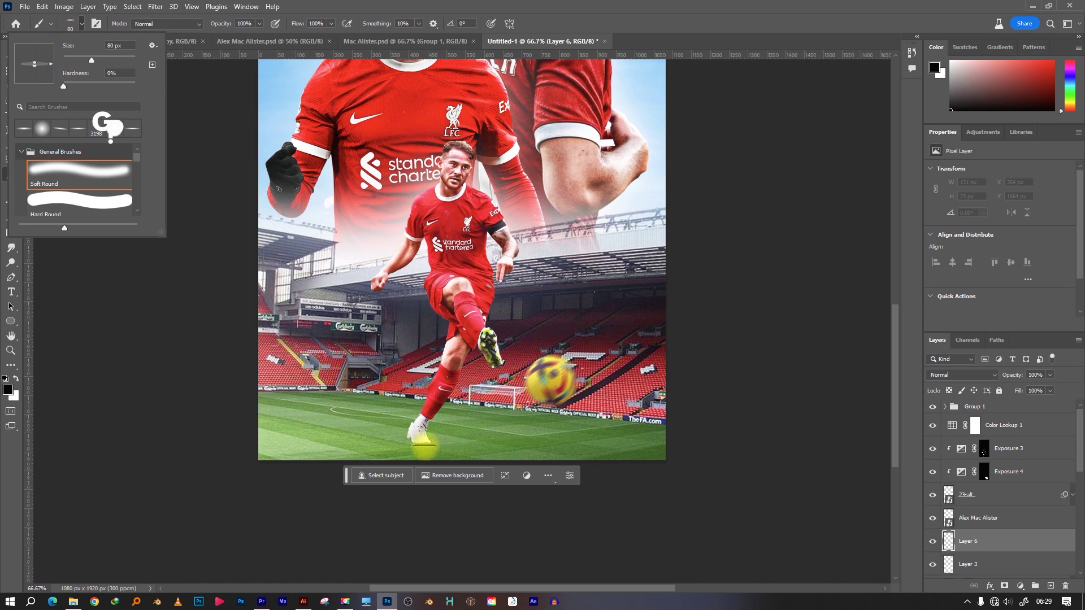
left_click(421, 444)
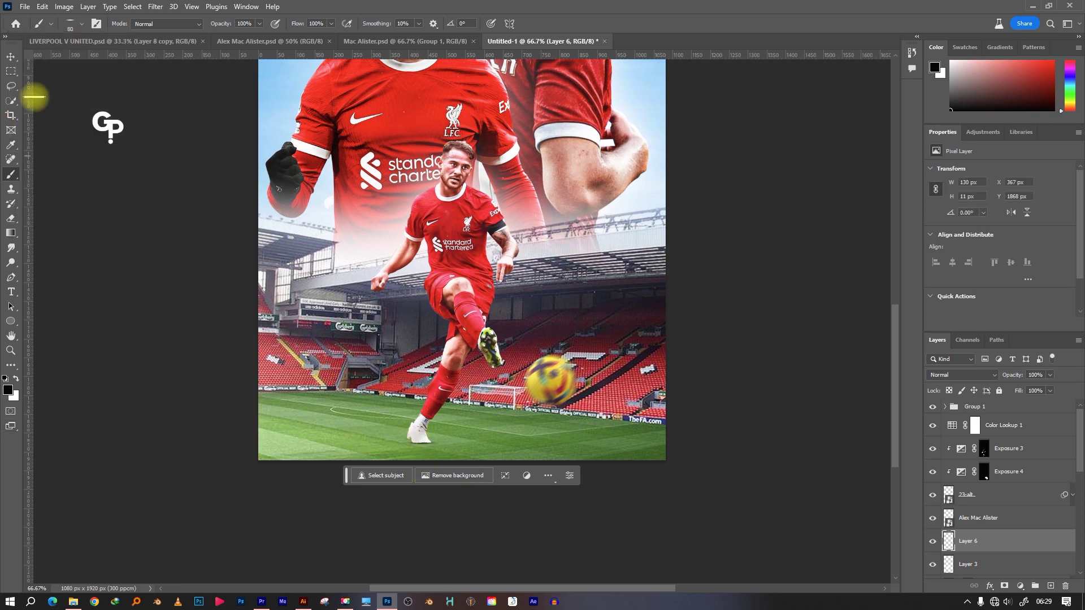
left_click(1050, 586)
Move Layer 7 below Layer 6 and enlarge and flatten the brush tip
key("bracketright")
key("bracketright")
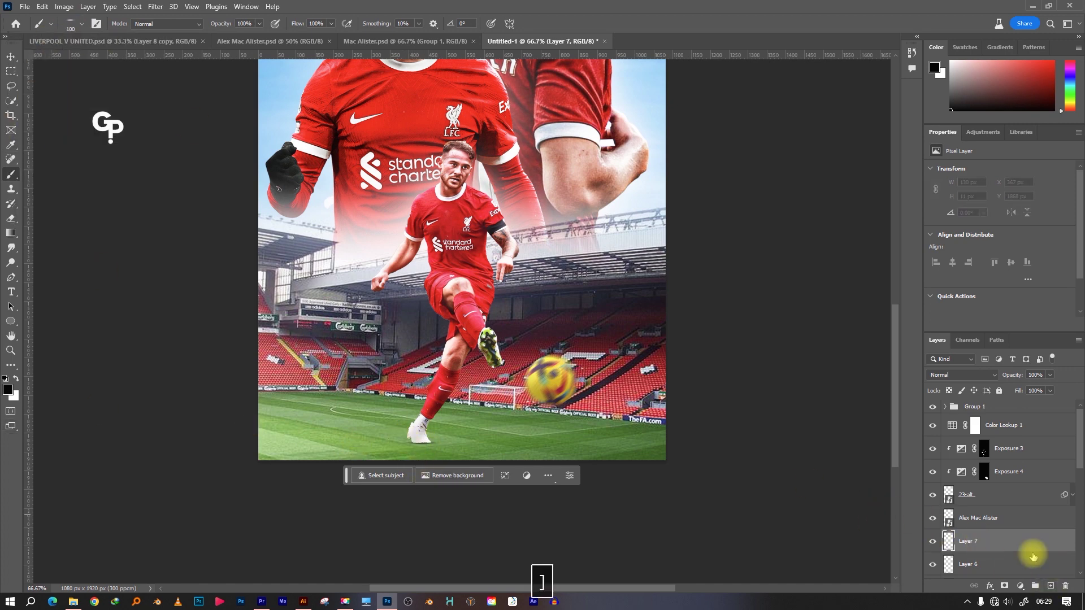
left_click_drag(1029, 552, 1006, 555)
key("bracketright")
key("bracketright")
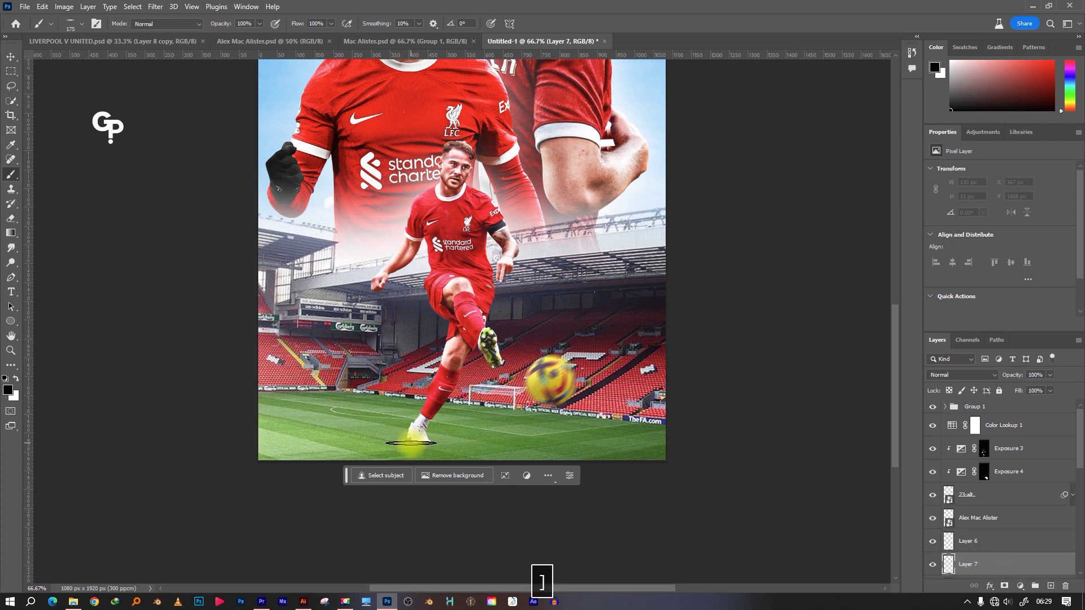
left_click(81, 24)
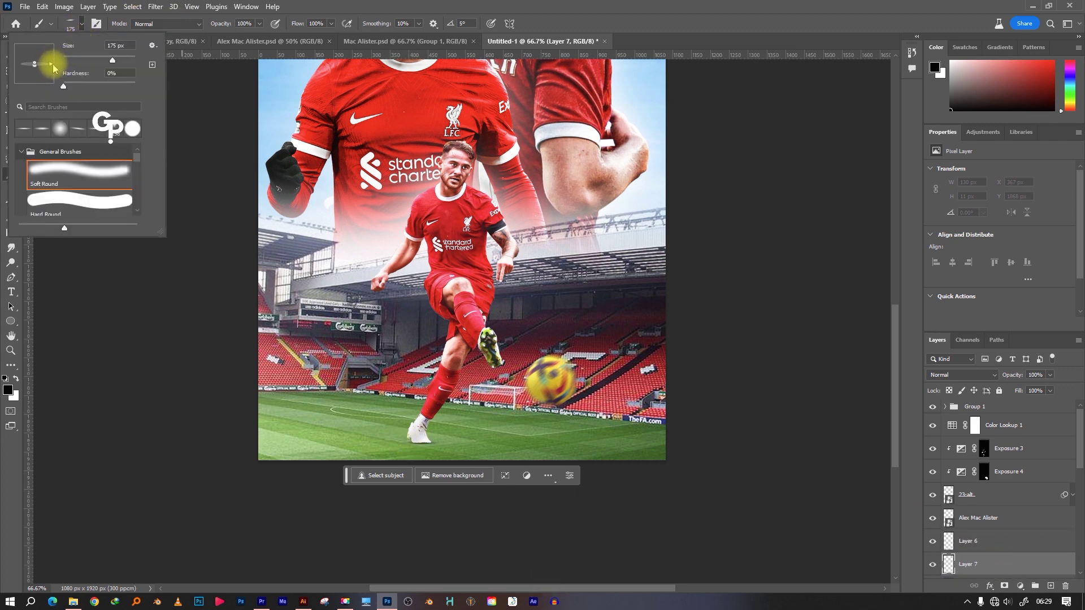
left_click_drag(54, 68, 50, 72)
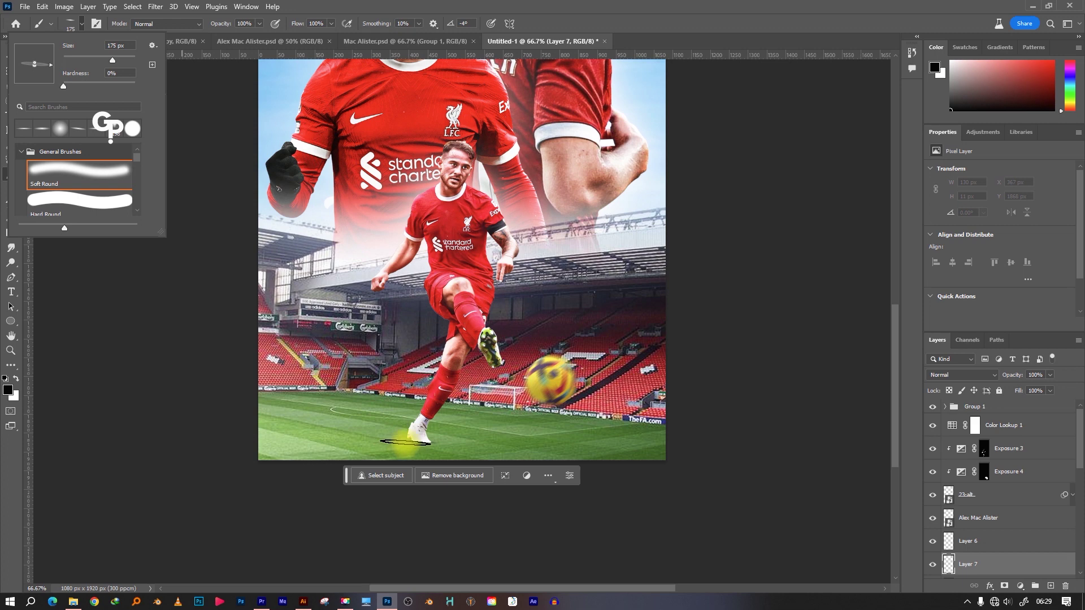
key("bracketright")
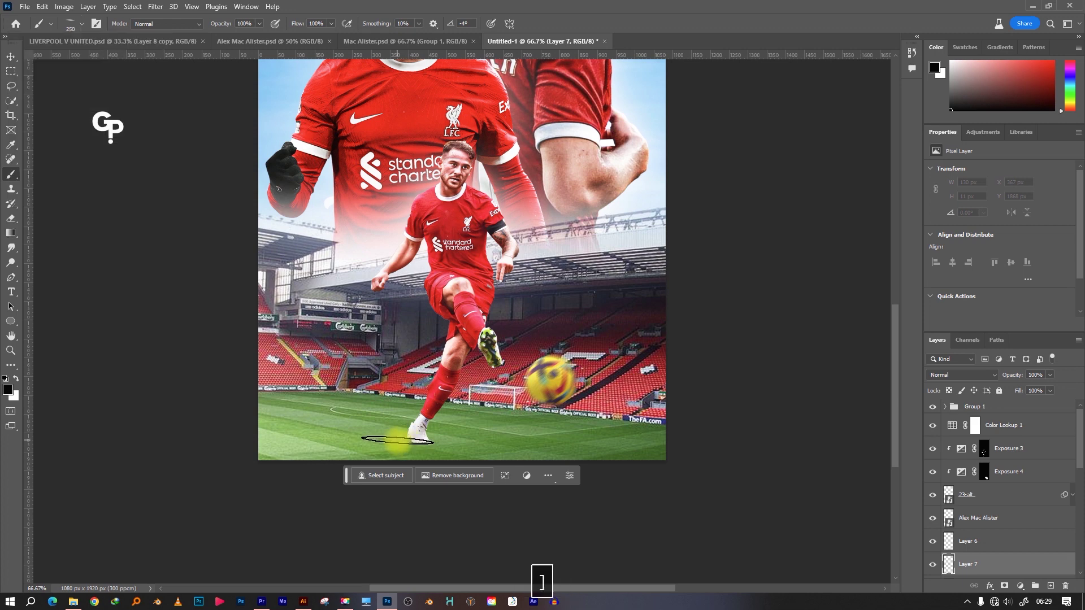
key("ctrl+z")
Set the brush to 100% opacity and about 45% flow
left_click(260, 23)
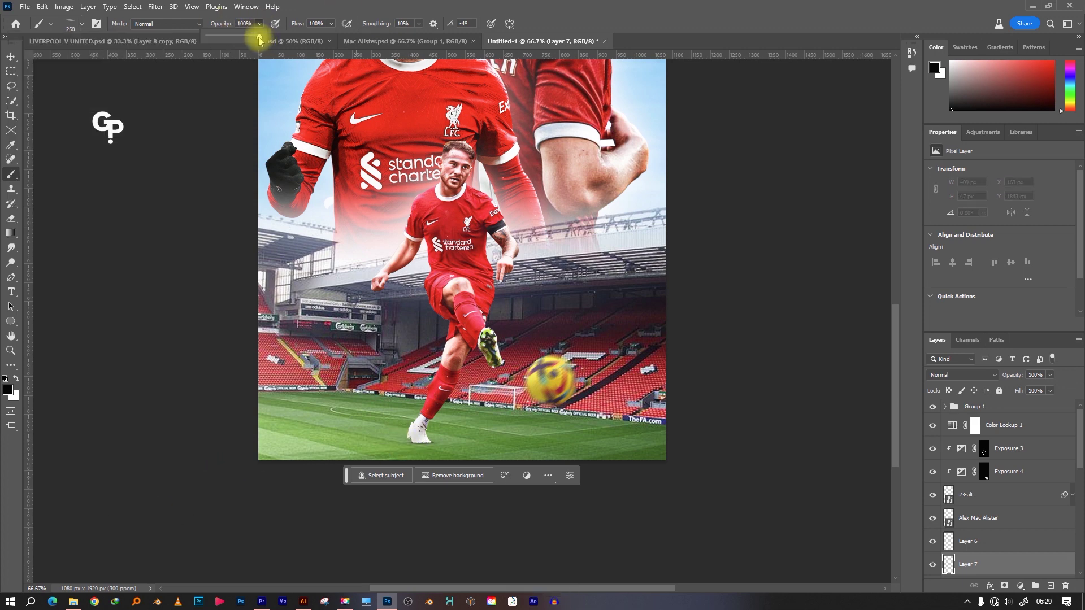
left_click_drag(235, 38, 263, 38)
left_click(331, 24)
left_click_drag(343, 35, 299, 40)
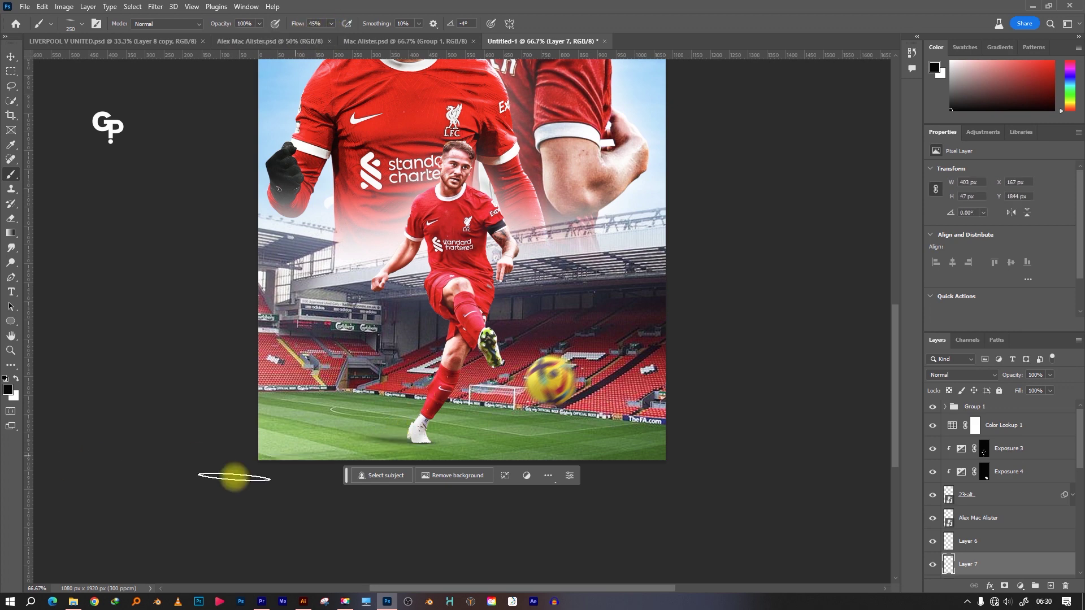
key("bracketright")
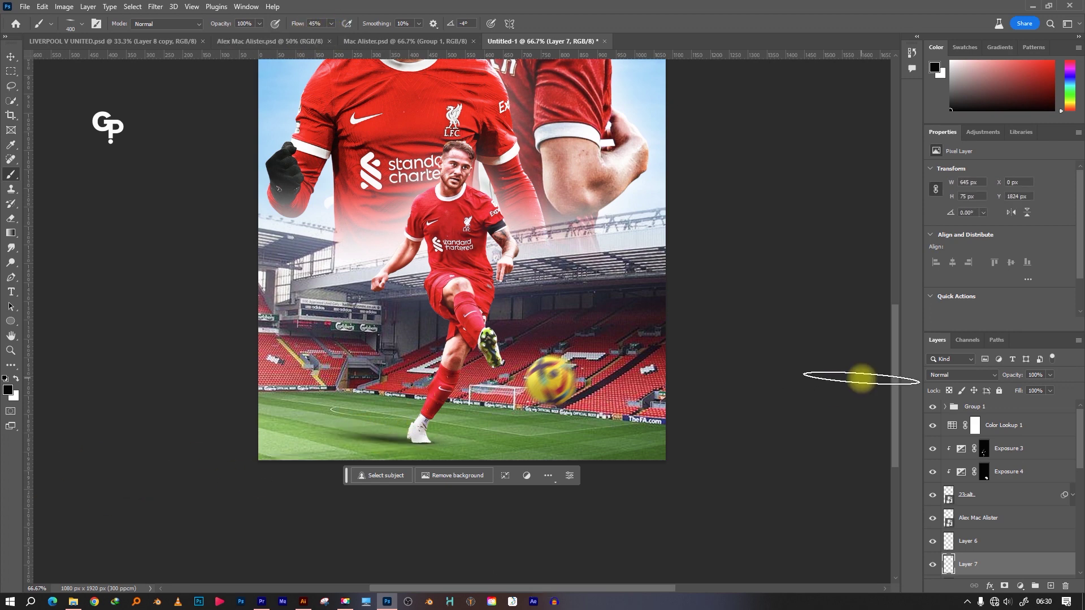
key("ctrl+z")
Paint a soft black shadow under the boots on a new layer faded to 64% opacity
key("ctrl+shift+alt+n")
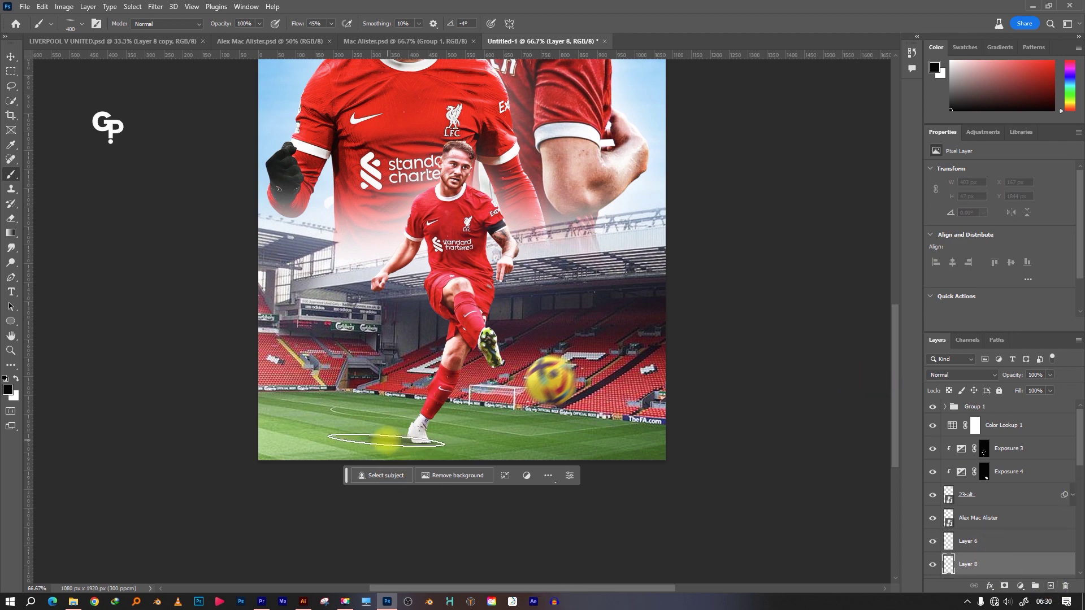
left_click_drag(380, 439, 444, 439)
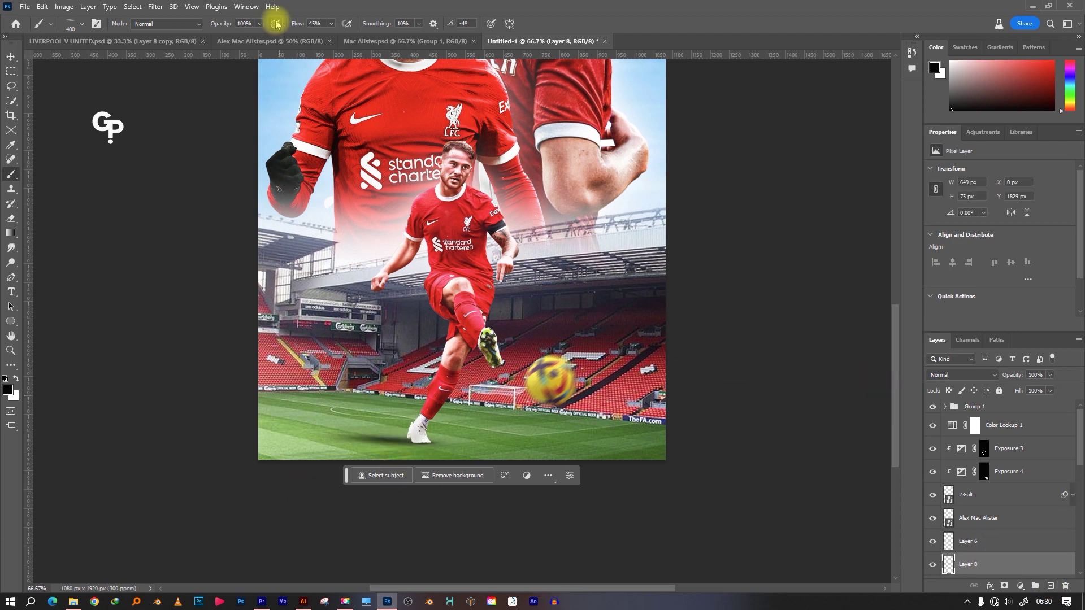
left_click(1049, 375)
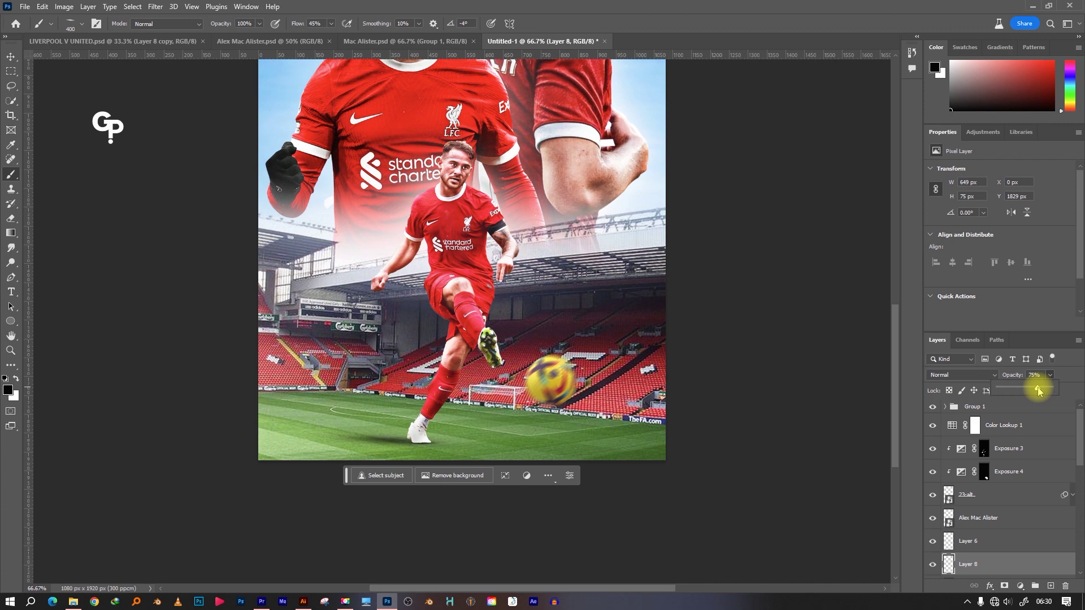
scroll(997, 542, "down", 3)
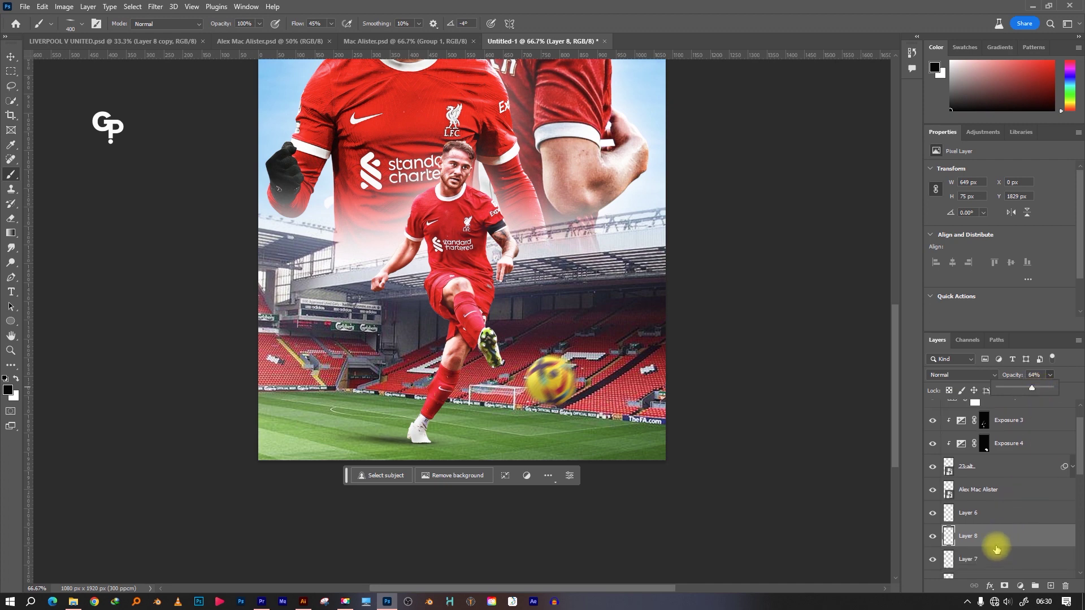
left_click(975, 517)
left_click(932, 517)
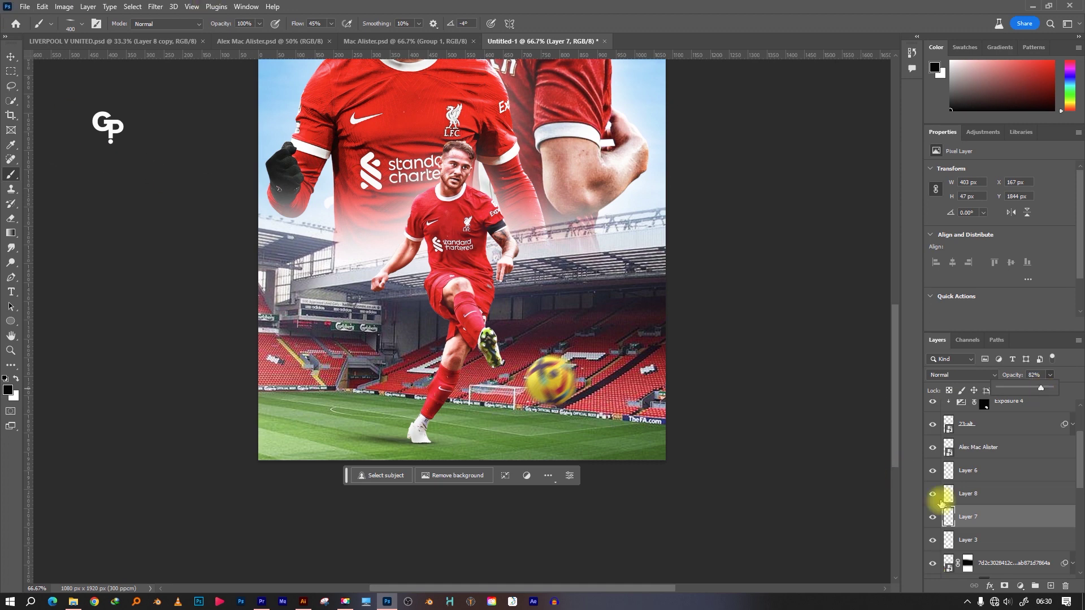
Select the shadow layers, Layers 6 to 8, and merge them into one
scroll(994, 519, "down", 1)
left_click(991, 526)
left_click(993, 509)
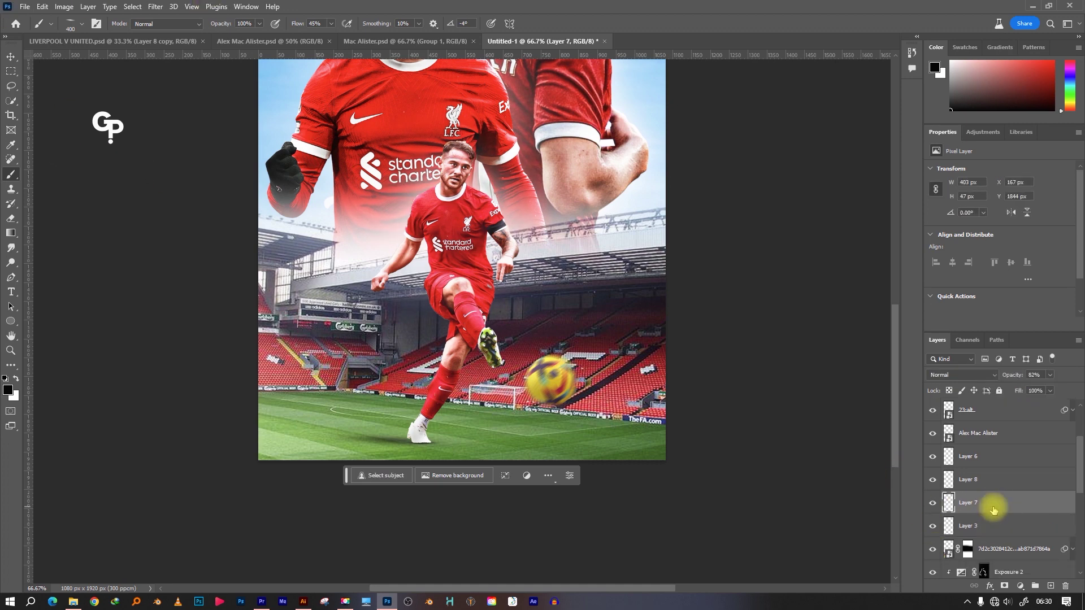
left_click(988, 462, "shift")
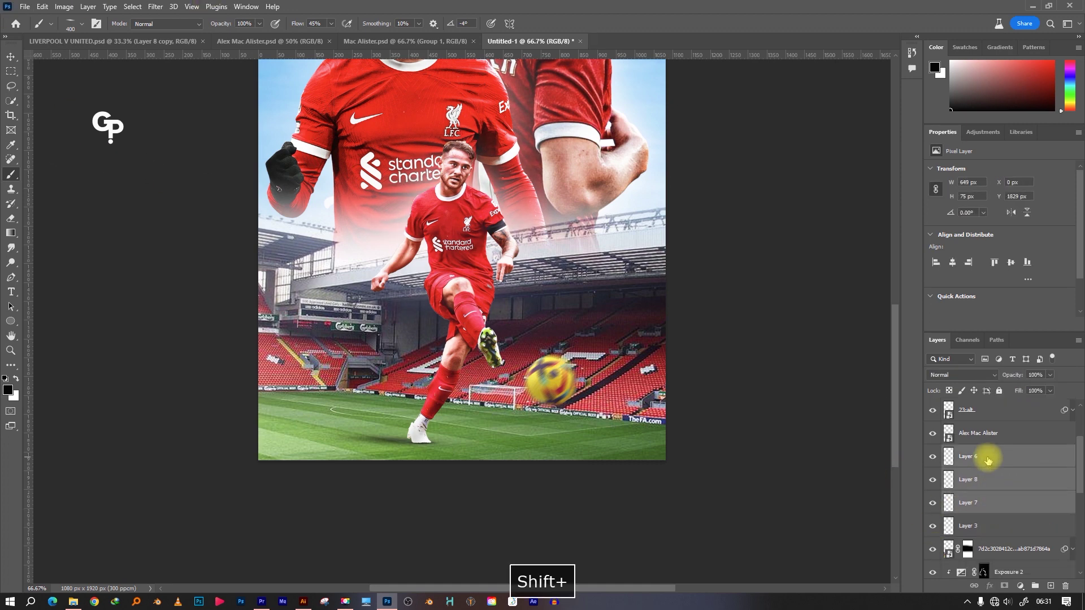
right_click(989, 462)
left_click(953, 483)
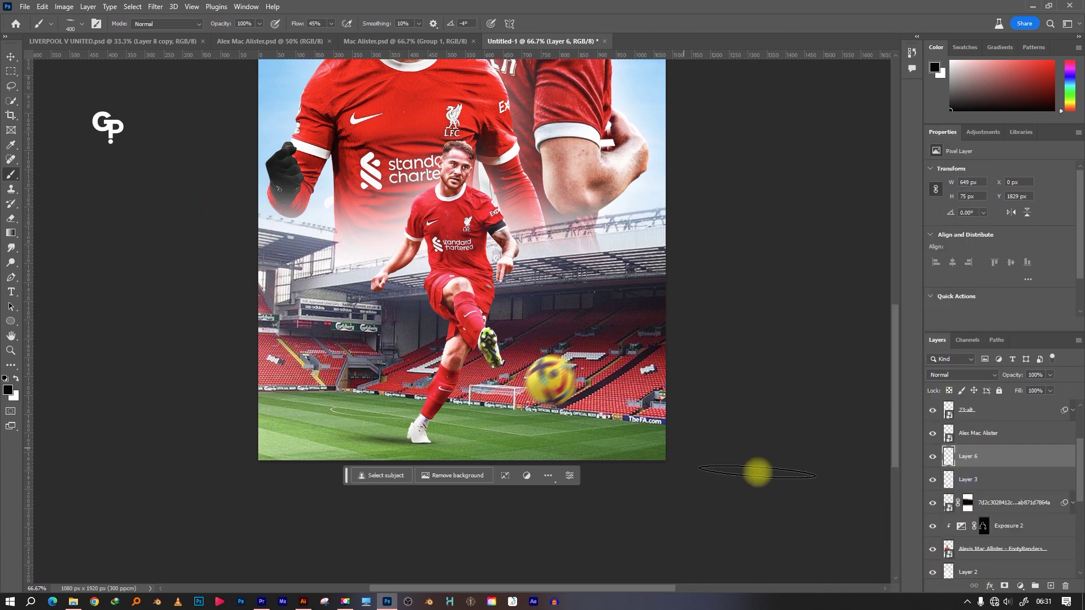
Soften the merged shadow with a Gaussian Blur and zoom back out to the poster
left_click(161, 6)
mouse_move(162, 150)
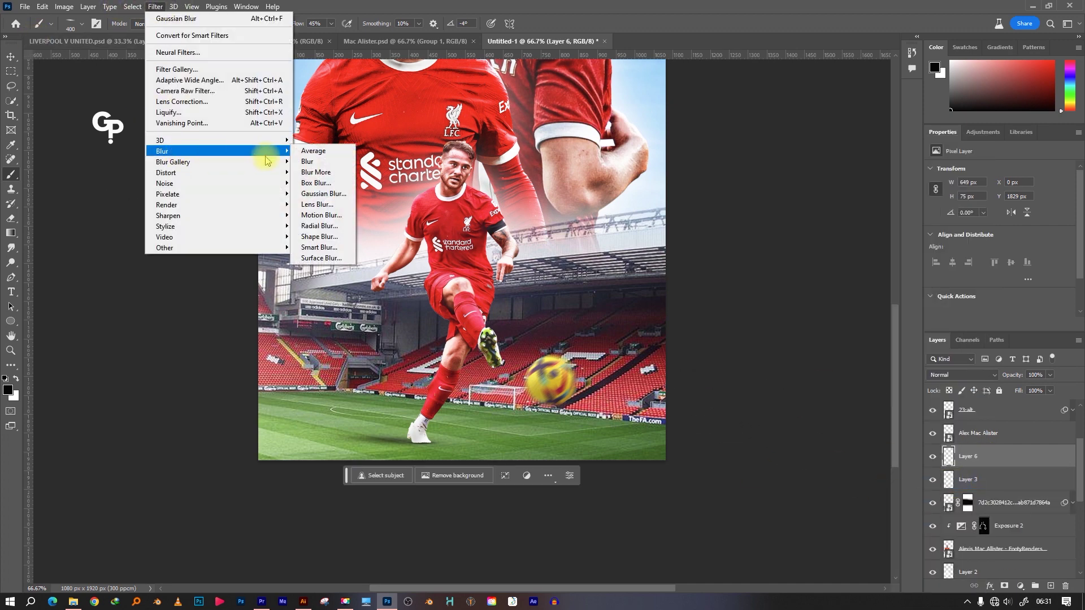
left_click(322, 198)
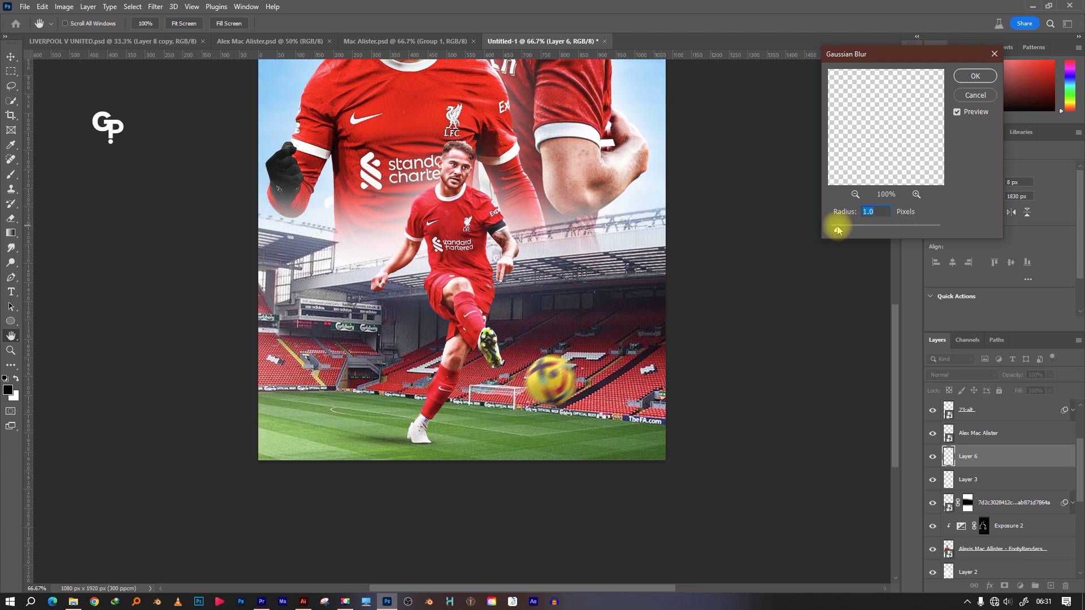
left_click(956, 96)
key("b")
left_click(70, 24)
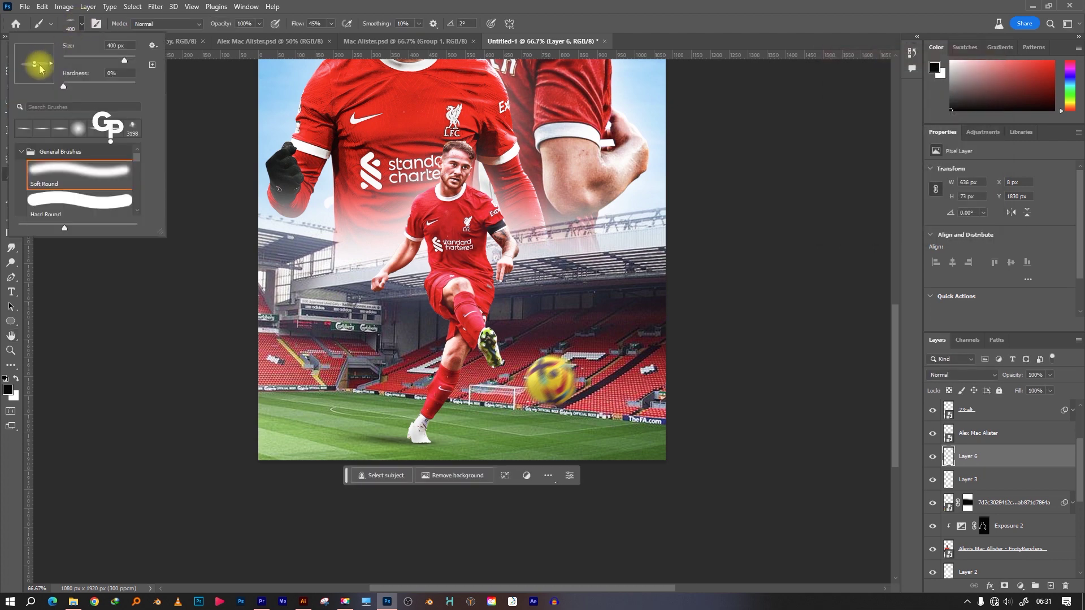
key("Escape")
key("bracketleft")
key("bracketleft")
key("ctrl+minus")
key("ctrl+minus")
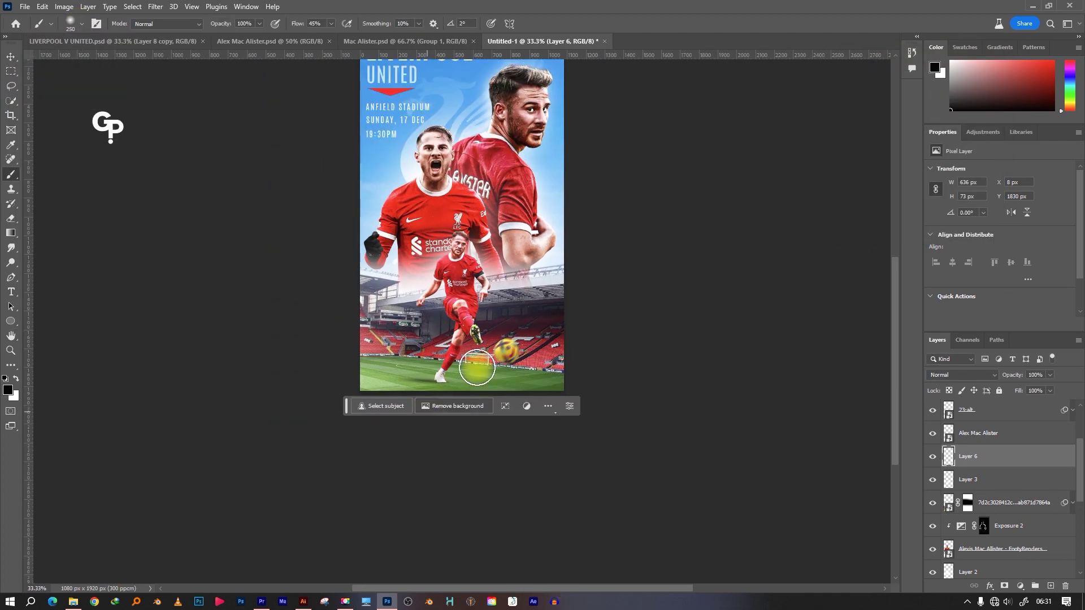
key("ctrl+plus")
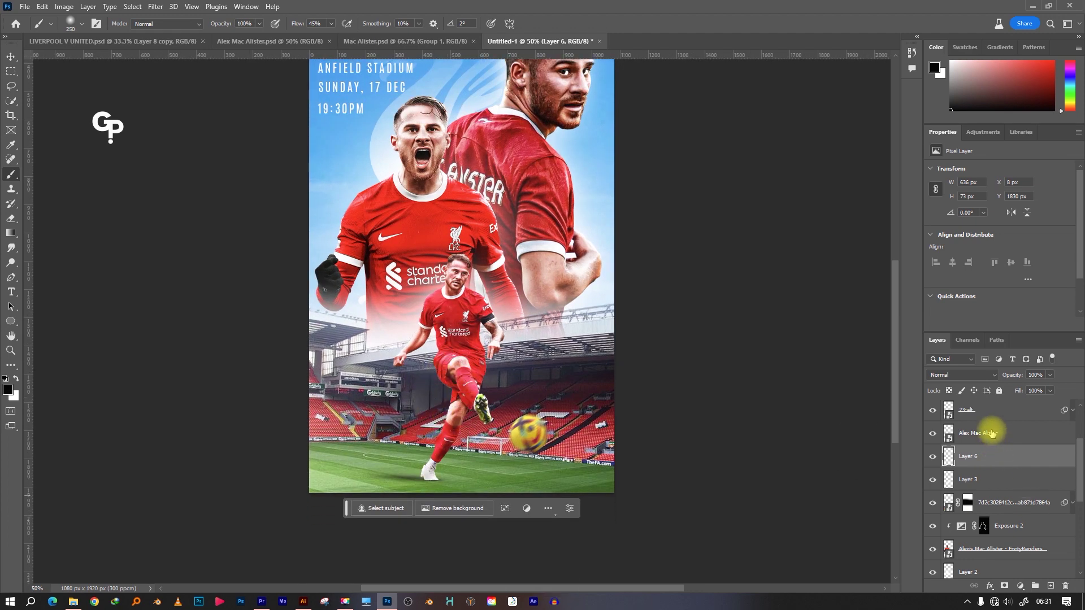
Compare Exposure 4 on and off, then drag Exposure 3 down onto the player cutout
left_click(992, 433)
scroll(988, 452, "up", 2)
scroll(989, 453, "up", 2)
left_click(994, 434)
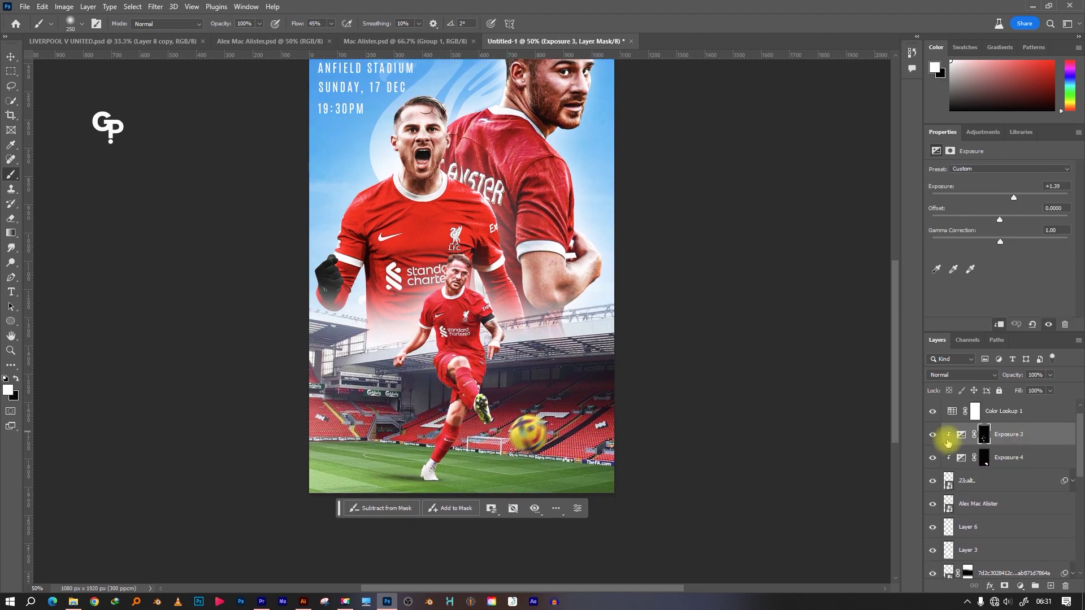
left_click(999, 463)
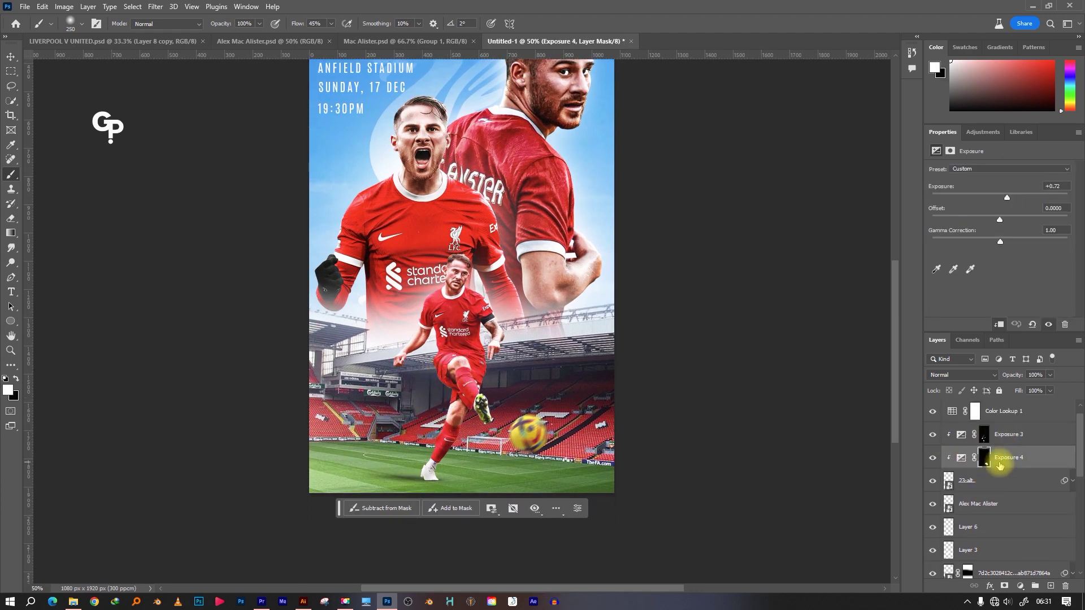
left_click(933, 458)
left_click(933, 458)
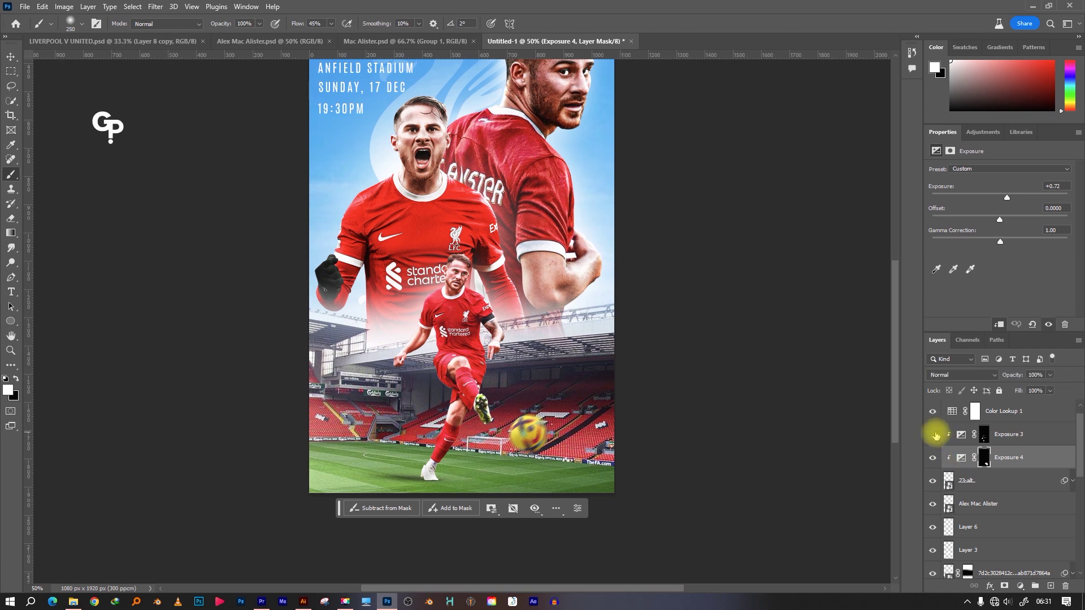
left_click_drag(1002, 434, 1000, 480)
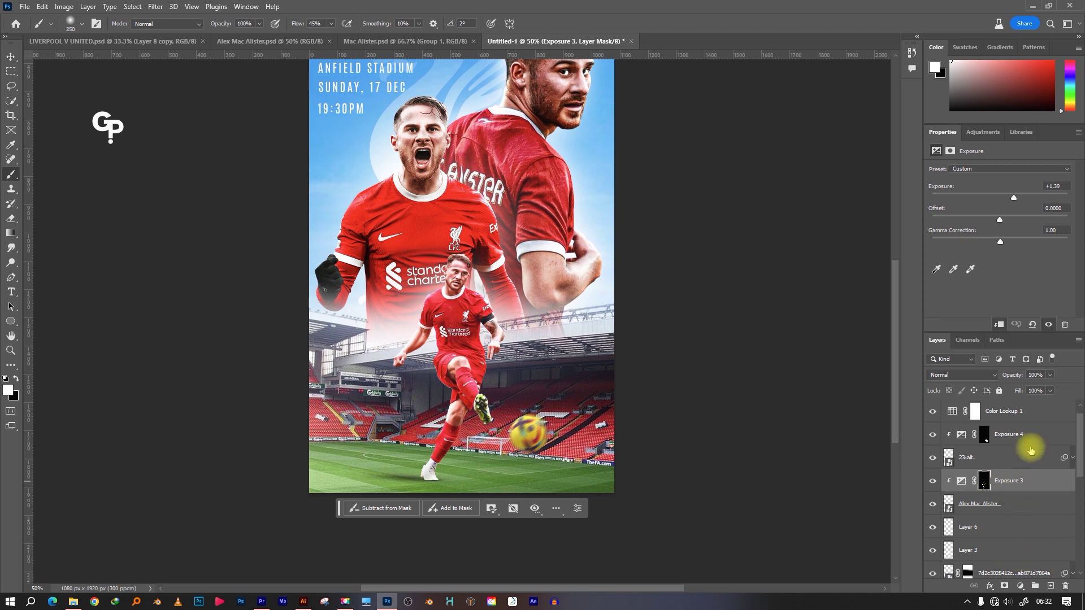
Add Layer 7 clipped above Exposure 3 and set the brush opacity to 30%
left_click(1051, 586)
right_click(983, 481)
left_click(1011, 244)
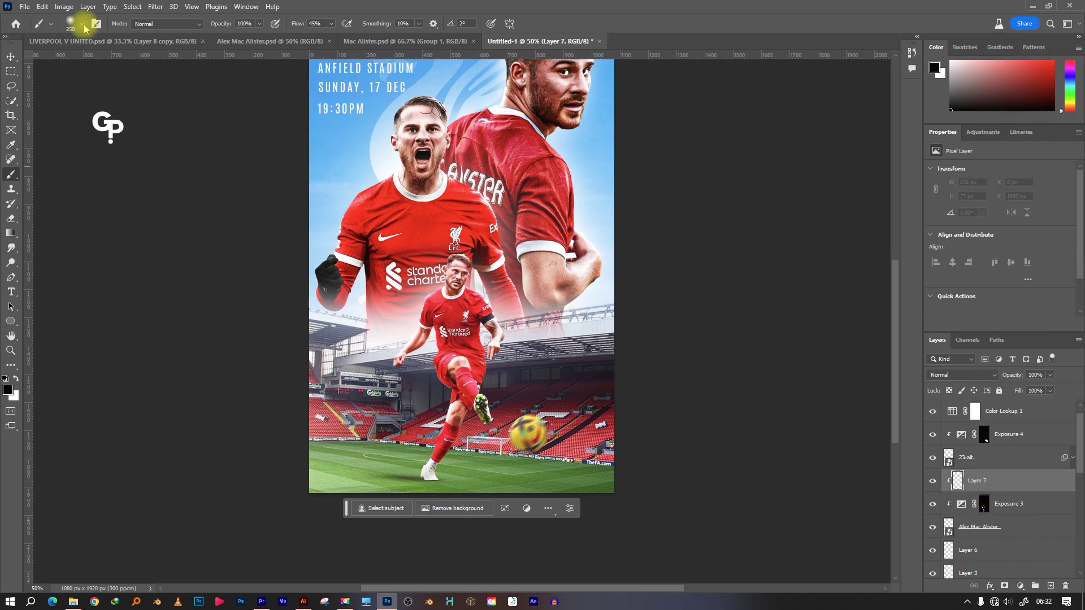
left_click(259, 23)
left_click_drag(261, 36, 236, 40)
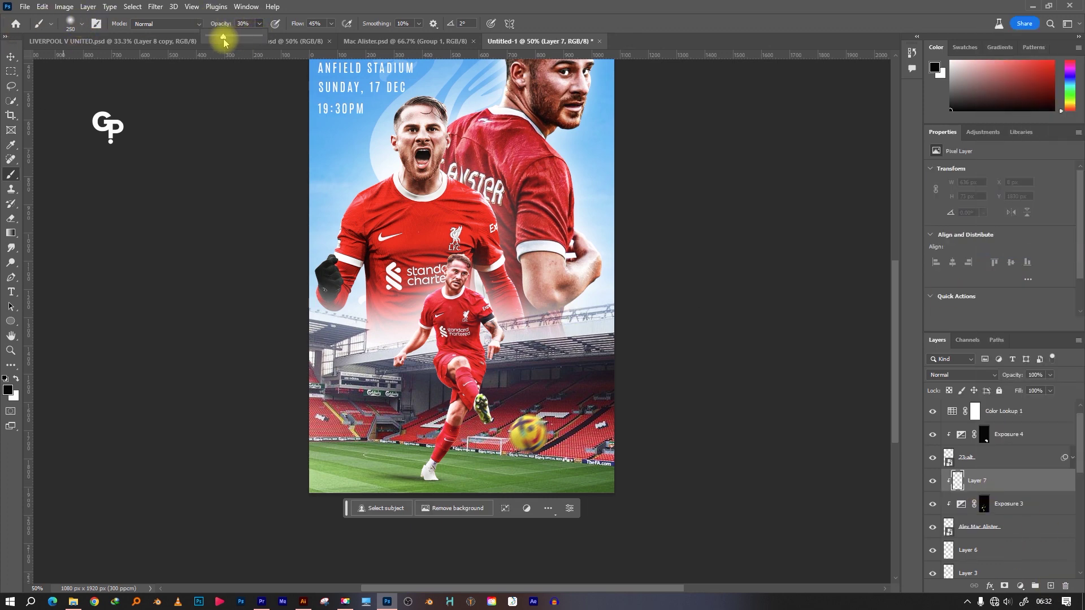
With a smaller brush, paint a faint touch near the player's planted boot
key("bracketleft")
key("bracketleft")
key("bracketleft")
key("ctrl+plus")
key("ctrl+plus")
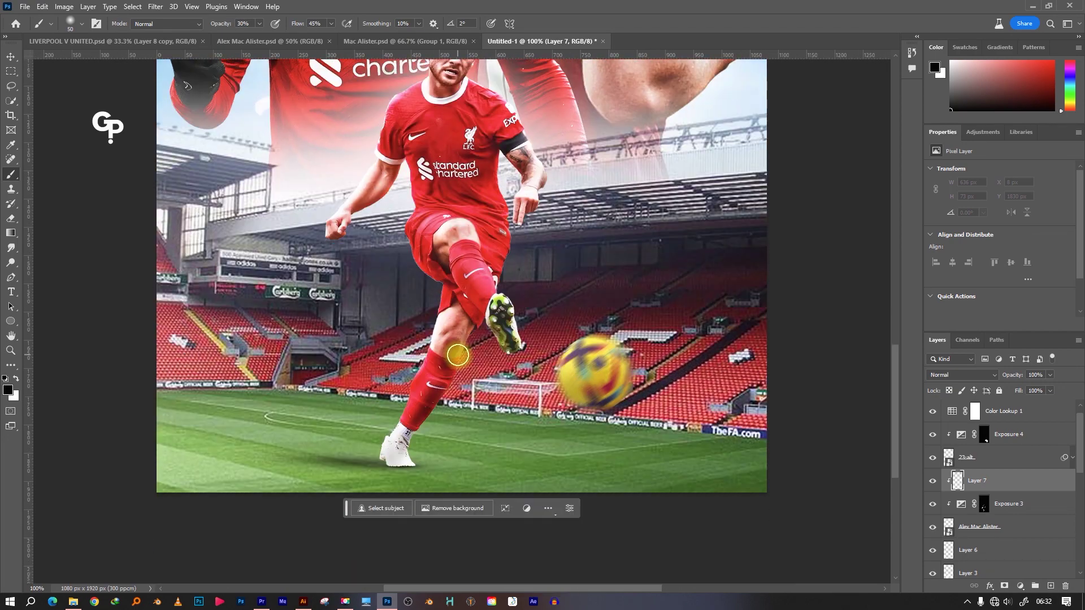
scroll(458, 355, "down", 2)
key("bracketleft")
key("bracketleft")
key("bracketleft")
left_click_drag(414, 431, 401, 431)
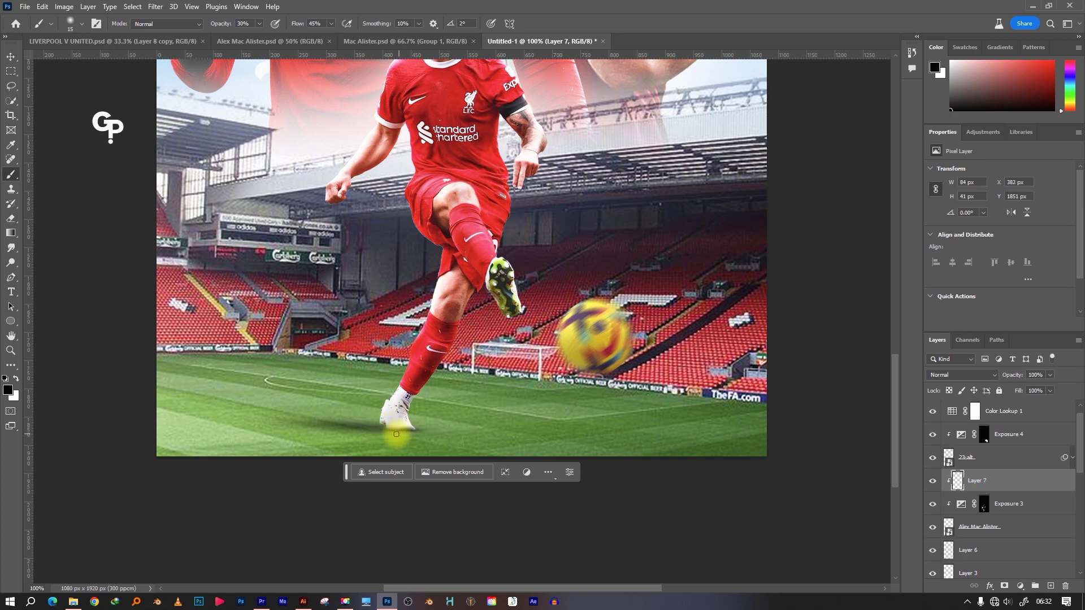
key("v")
left_click(52, 148)
key("ctrl+minus")
Try nudging the 19:30PM time text down, then undo it and reselect the layer
key("ctrl+minus")
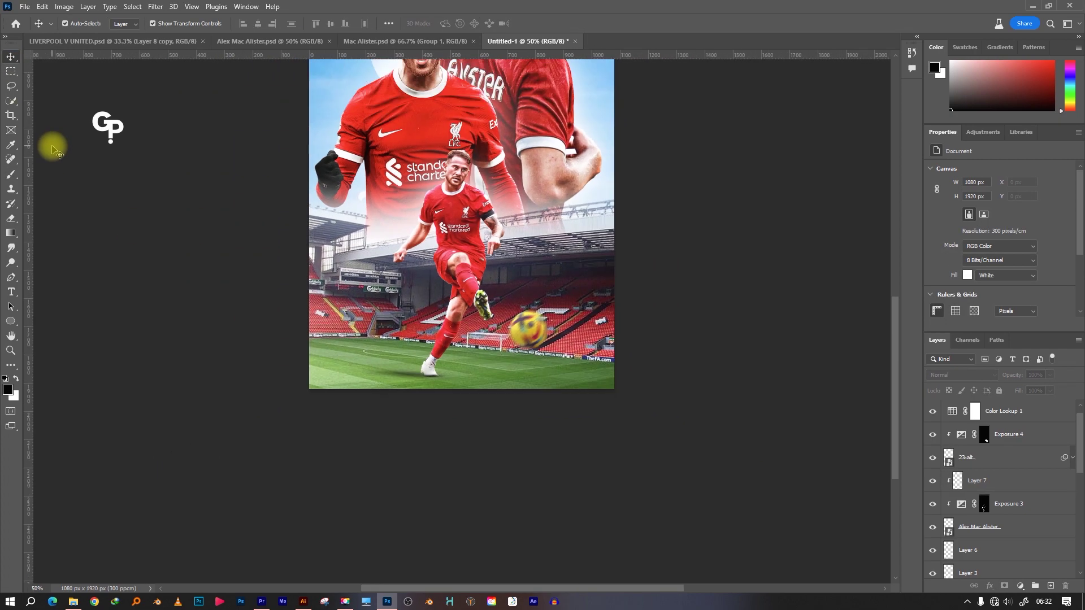
key("ctrl+minus")
scroll(386, 293, "up", 7)
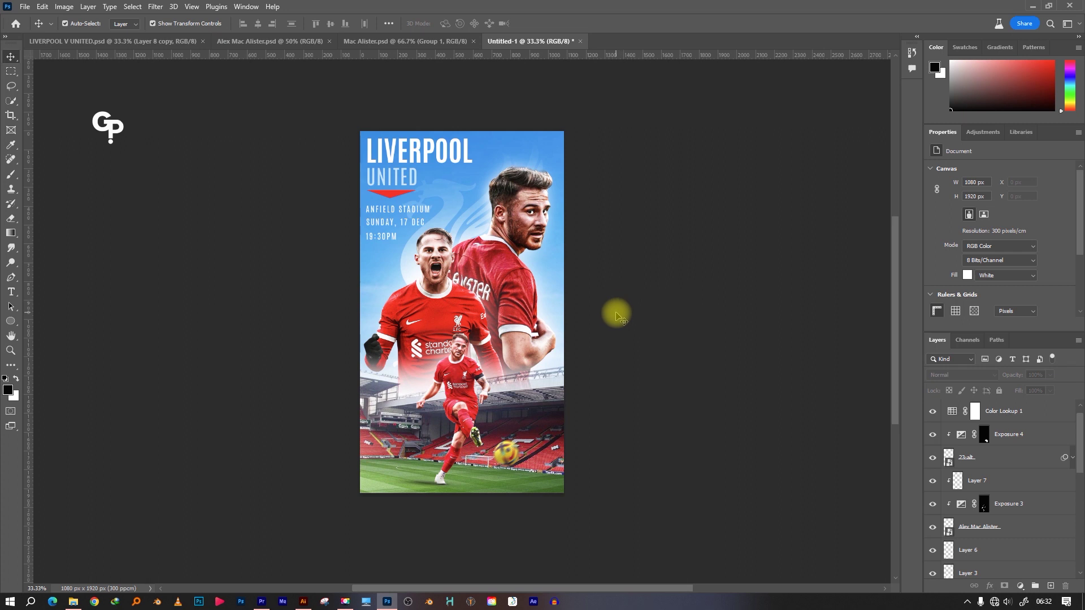
left_click_drag(388, 237, 388, 240)
key("ctrl+z")
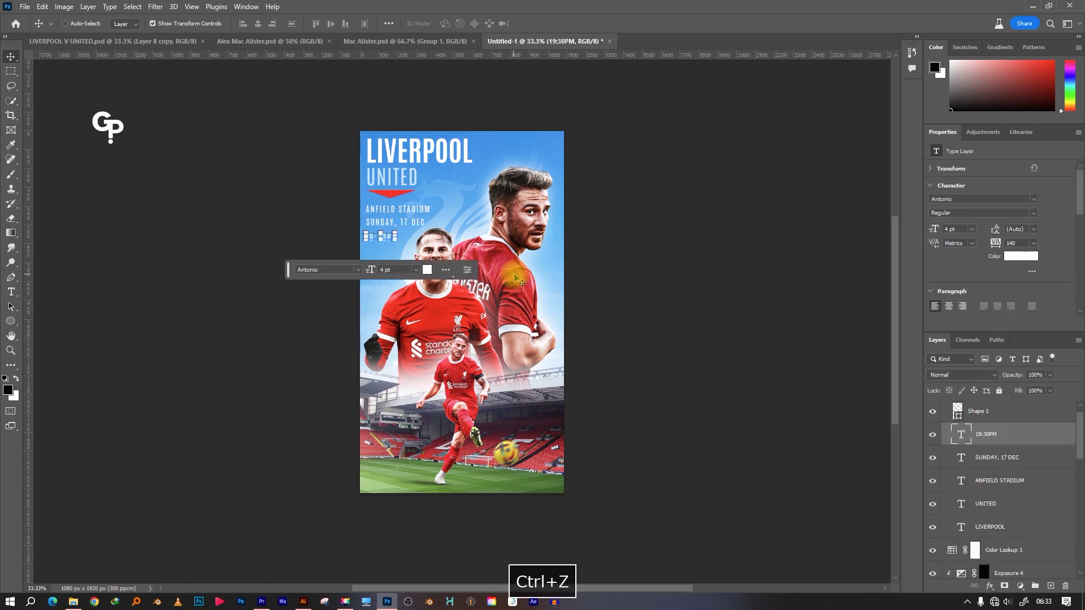
key("ctrl+z")
left_click(383, 239)
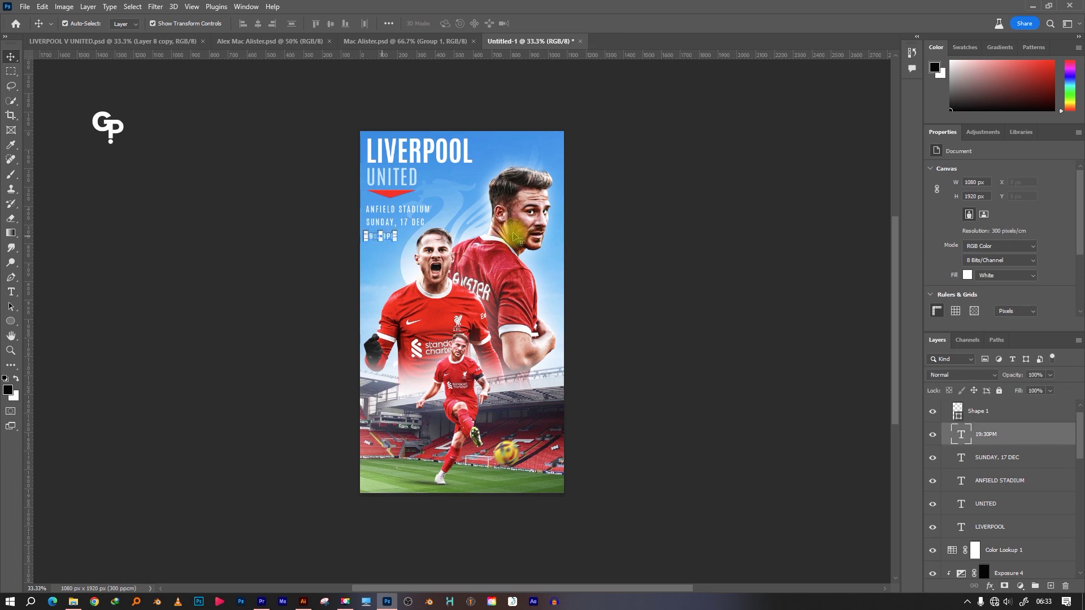
key("ctrl+z")
left_click(384, 240)
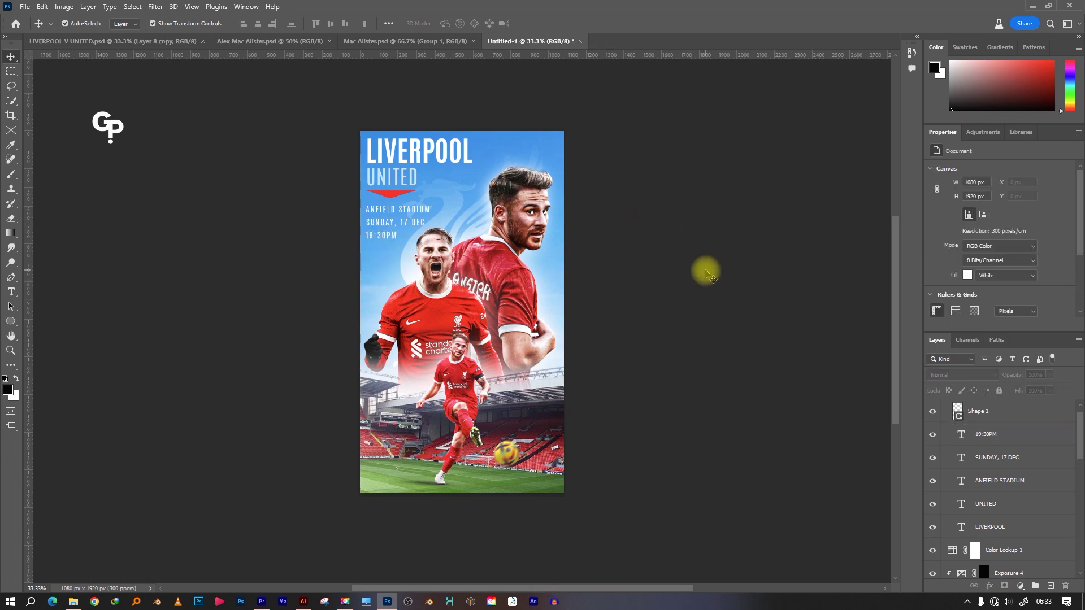
Set UNITED to the Light font weight and group the text layers into Group 1
left_click(395, 178)
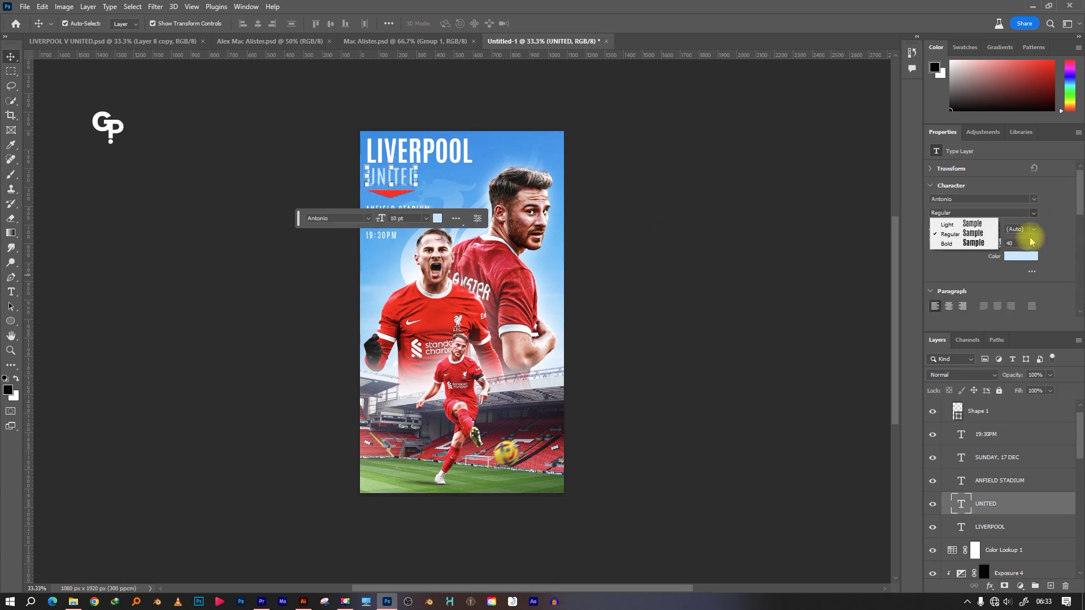
left_click(707, 221)
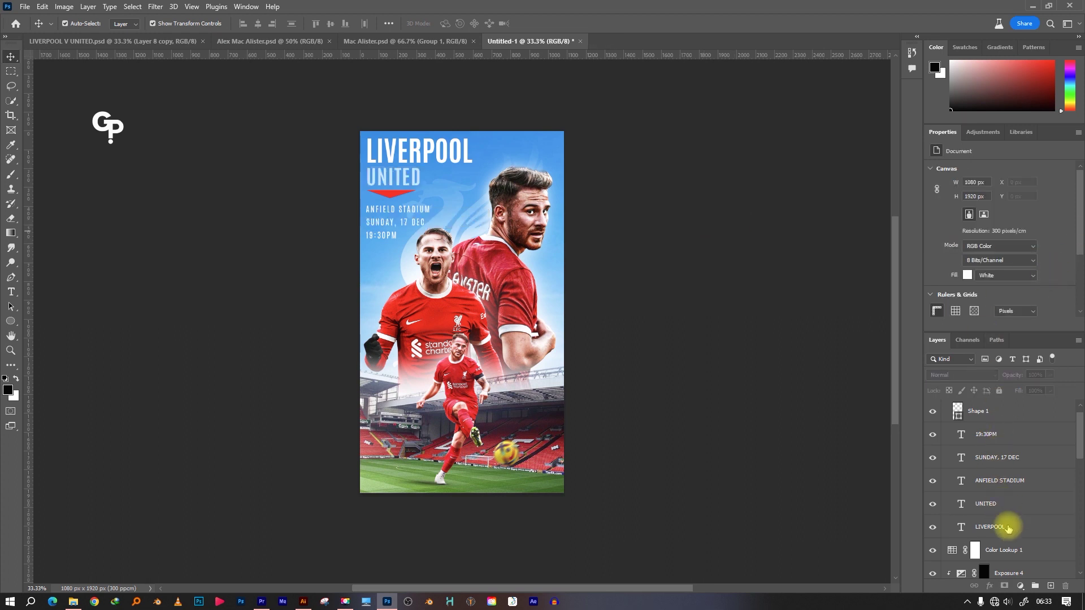
left_click(997, 505)
left_click(1033, 214)
left_click(947, 225)
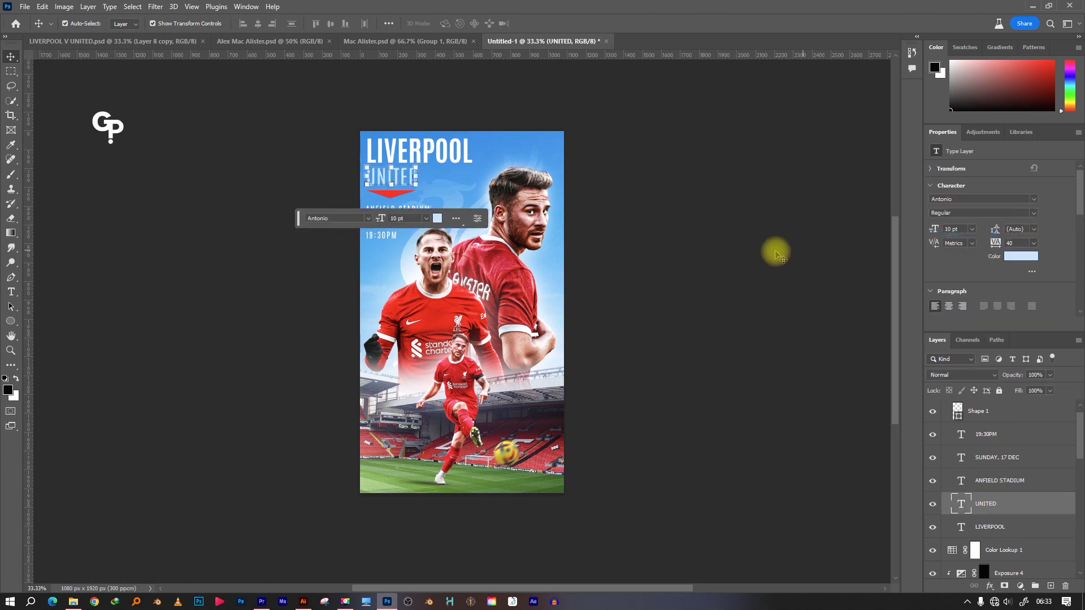
left_click(775, 250)
key("ctrl+alt+a")
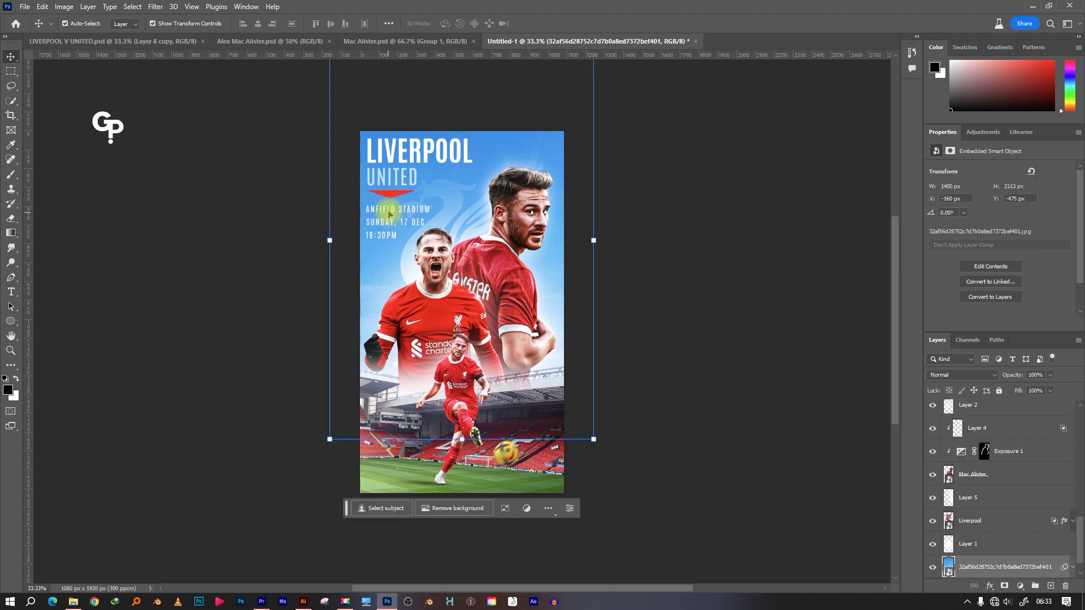
key("ctrl+g")
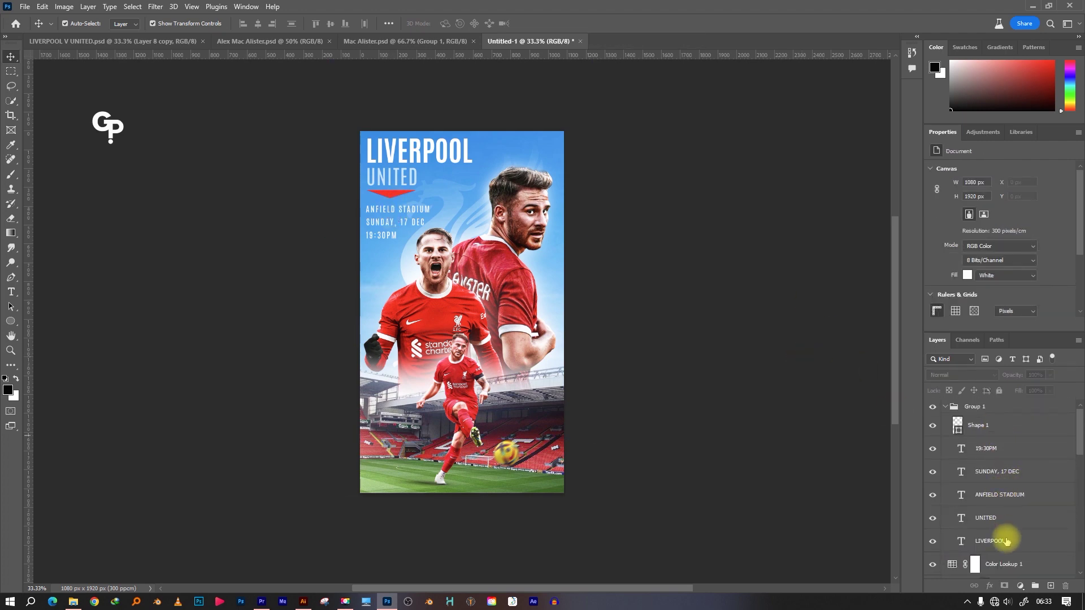
Give LIVERPOOL and UNITED Multiply drop shadows (29% opacity, 84 px) and collapse Group 1
left_click(1011, 541)
right_click(1012, 541)
left_click(986, 33)
left_click(677, 416)
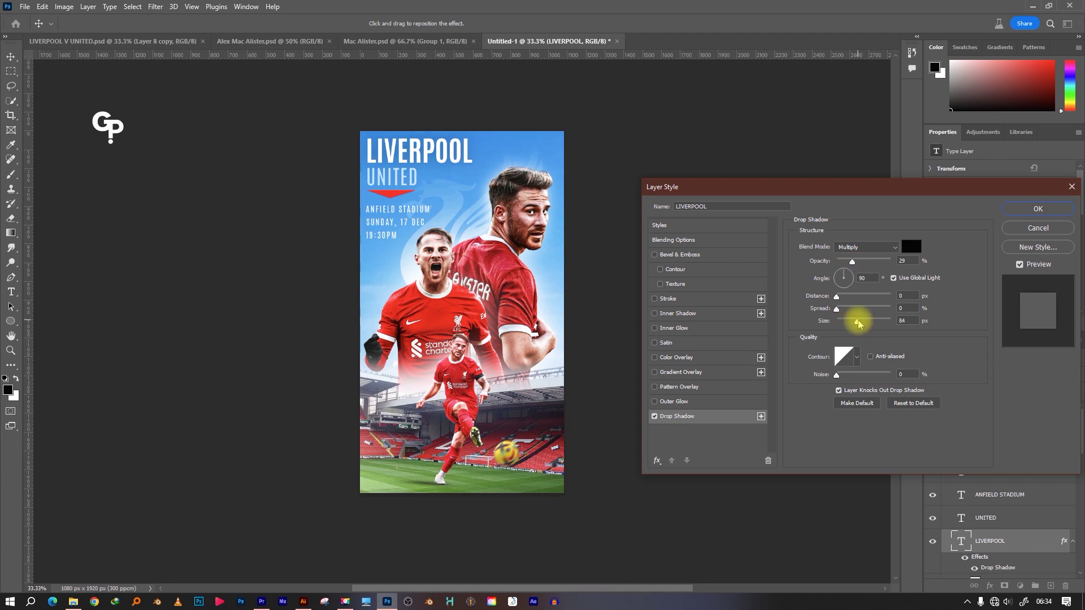
left_click(1038, 208)
right_click(1000, 518)
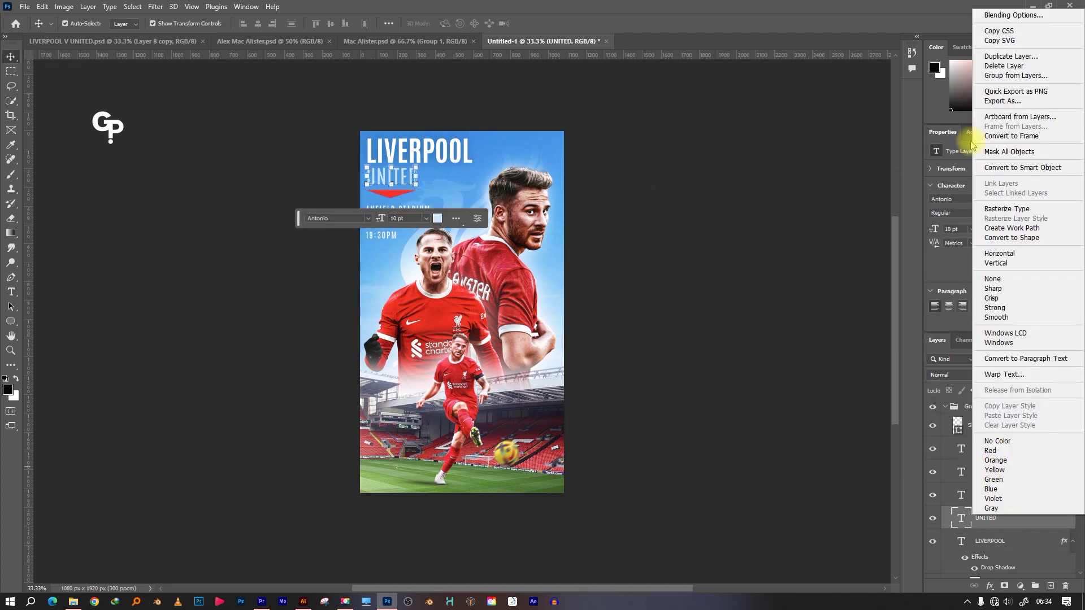
left_click(852, 255)
left_click(710, 415)
left_click(1024, 206)
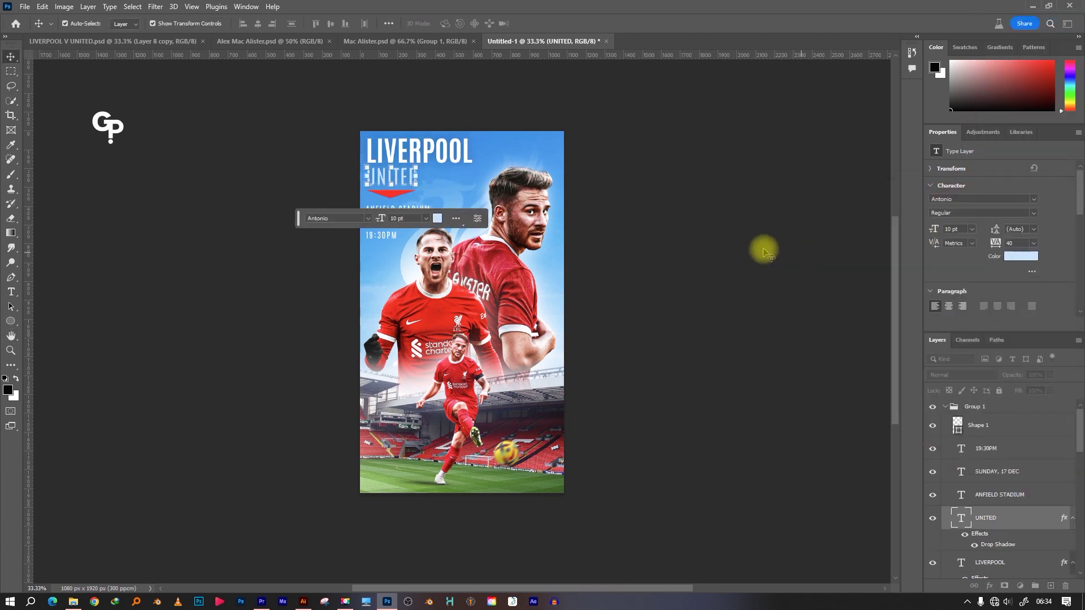
left_click(763, 251)
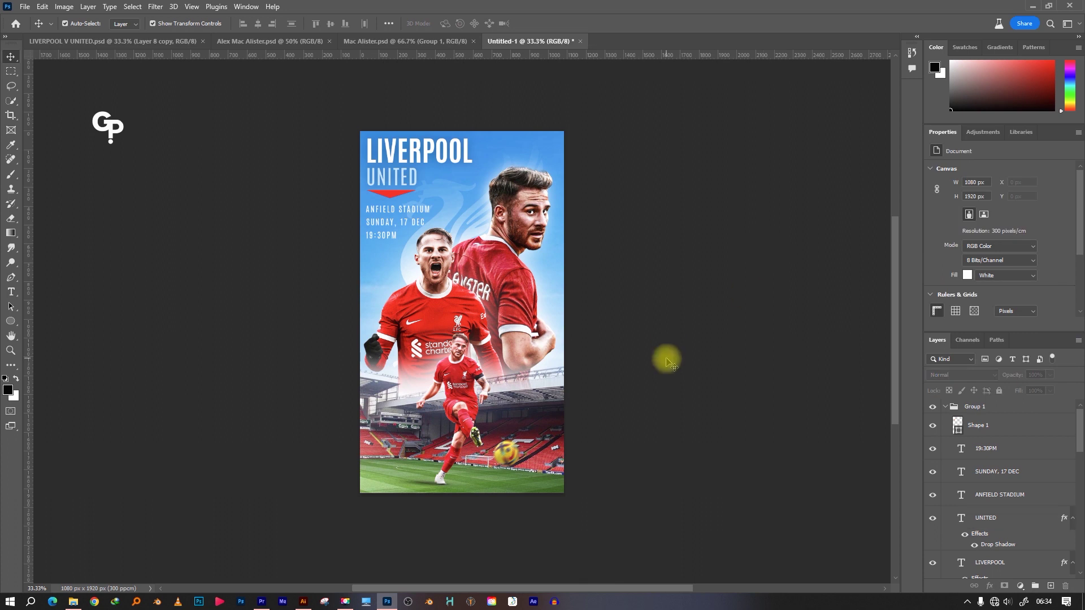
left_click(945, 406)
left_click(977, 408)
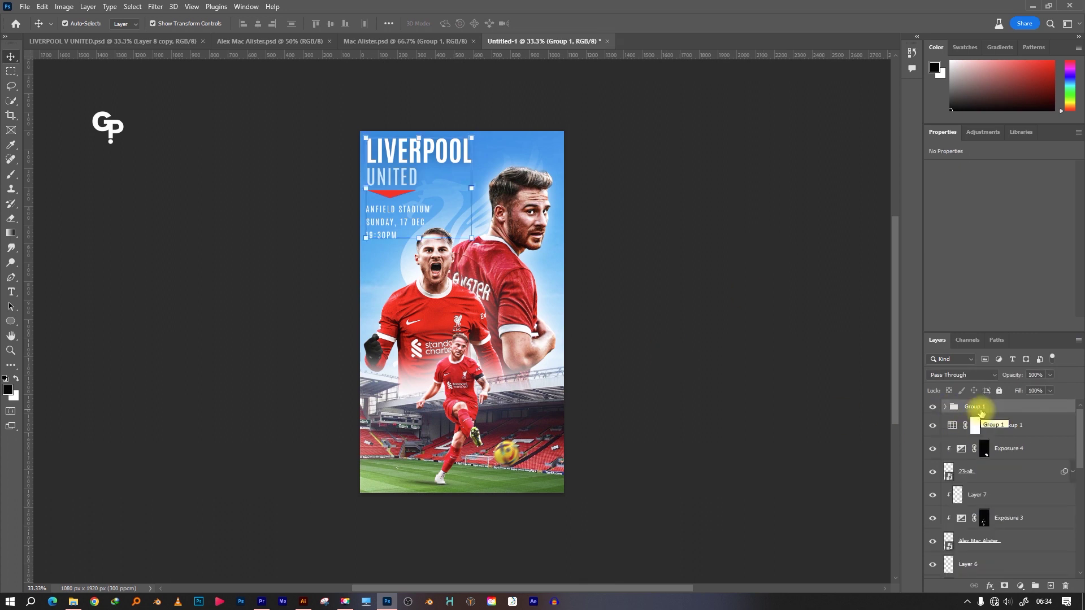
Stamp all visible layers into Layer 8 and convert it to a smart object for Camera Raw
key("ctrl+alt+shift+e")
right_click(981, 416)
left_click(901, 143)
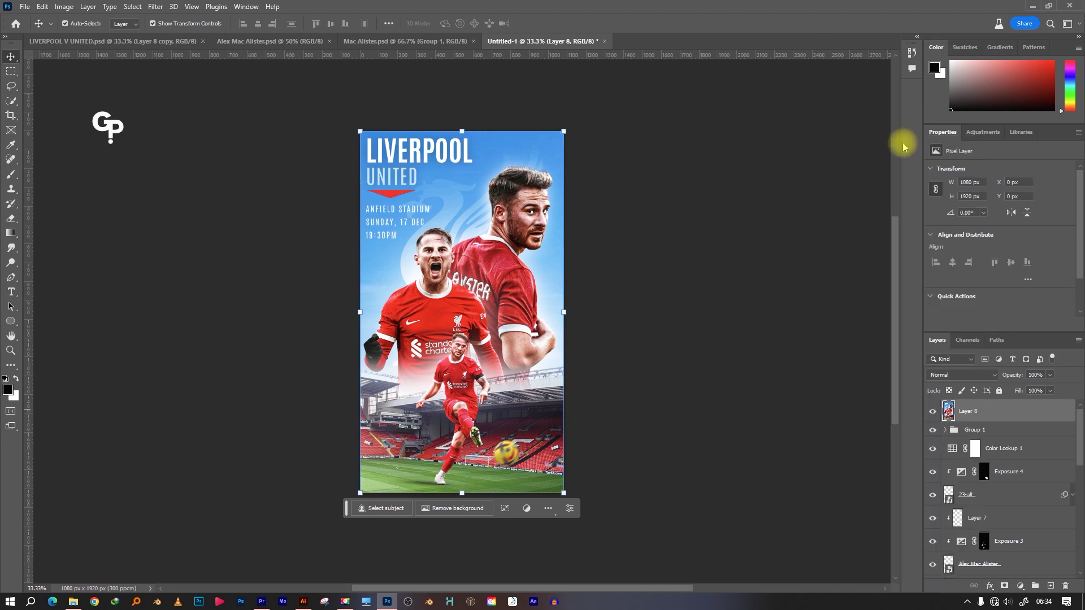
left_click(1057, 213)
right_click(1005, 412)
left_click(960, 299)
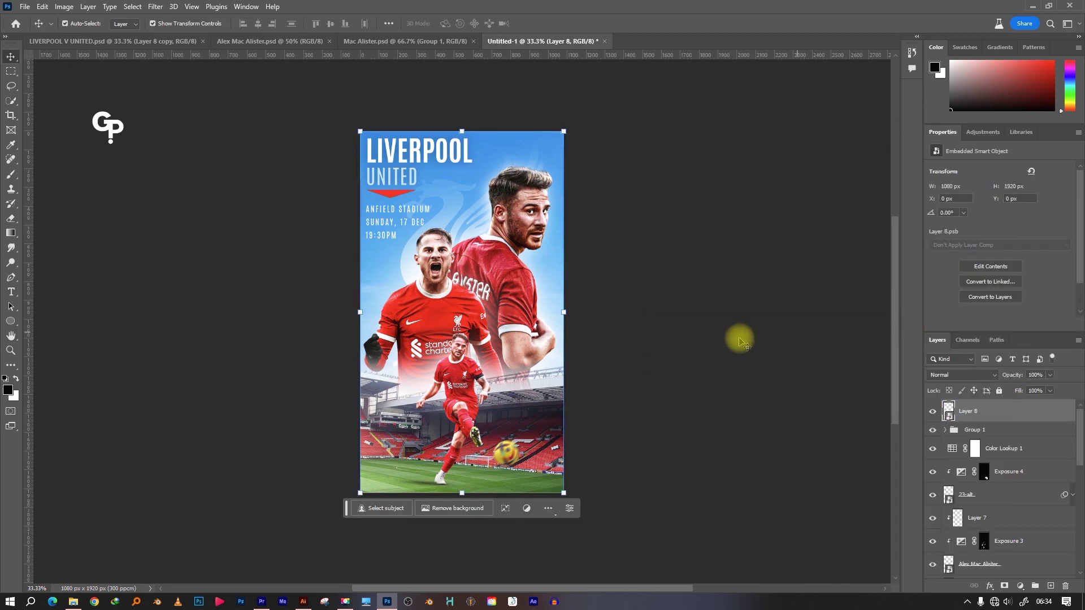
left_click(156, 6)
left_click(187, 91)
In Basic, raise highlights, lower shadows slightly and add a little clarity
left_click(425, 247)
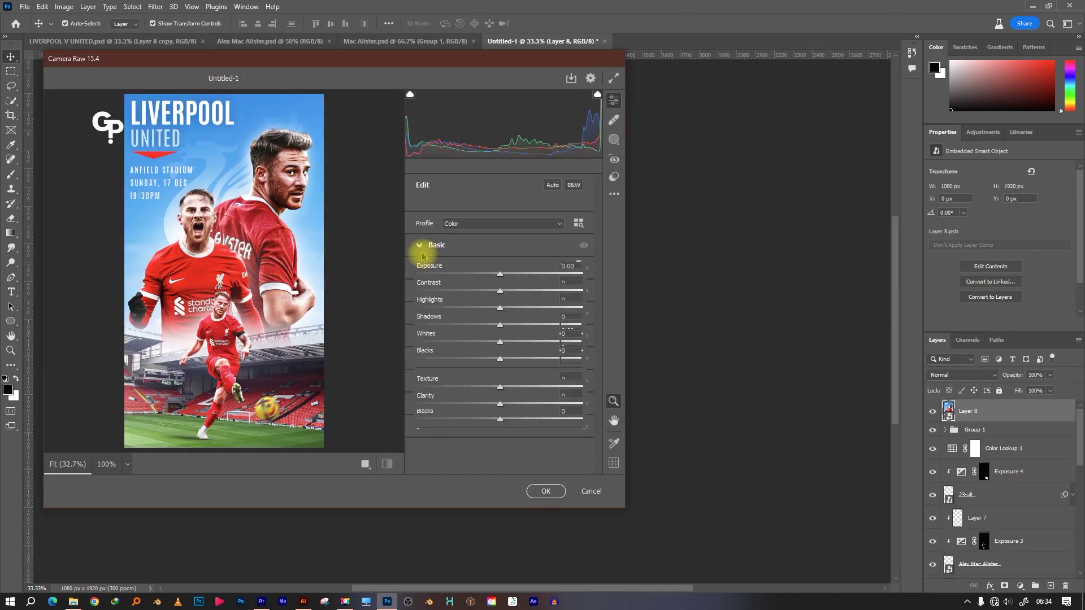
left_click_drag(503, 310, 529, 310)
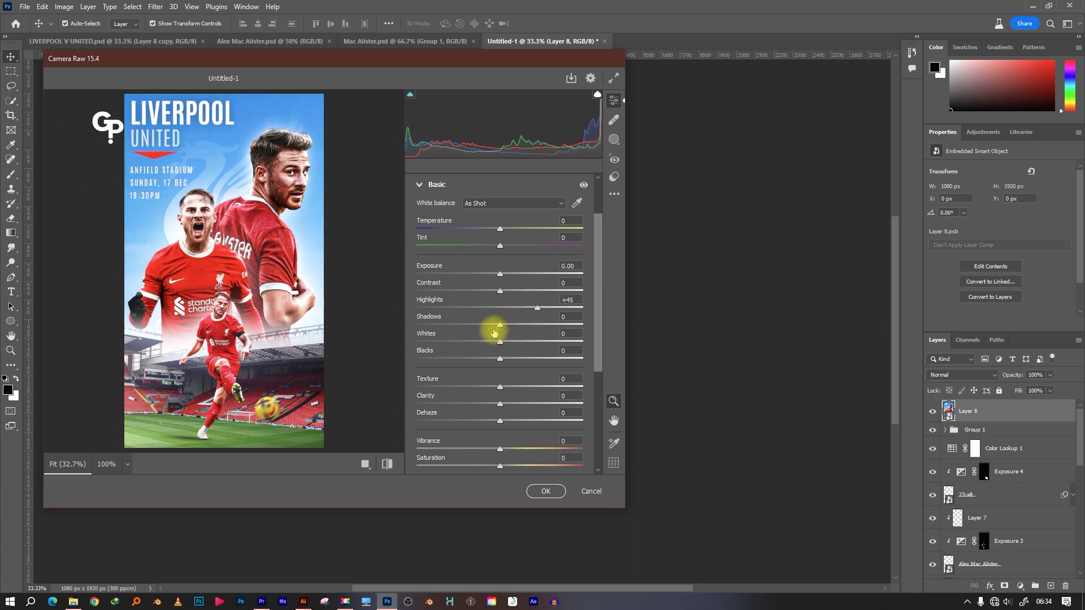
left_click_drag(505, 326, 502, 325)
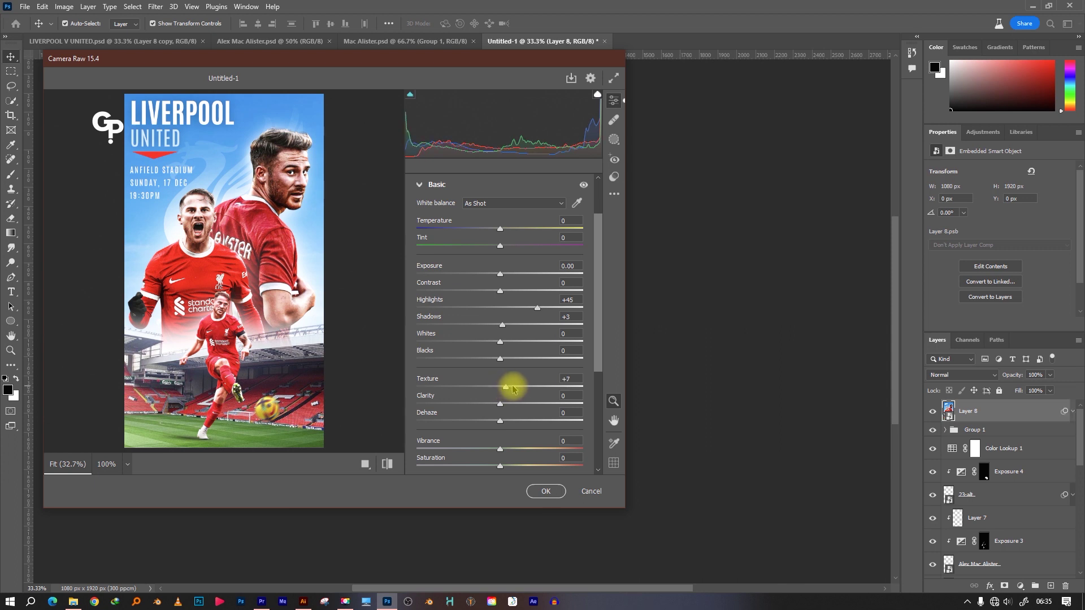
left_click_drag(500, 404, 503, 404)
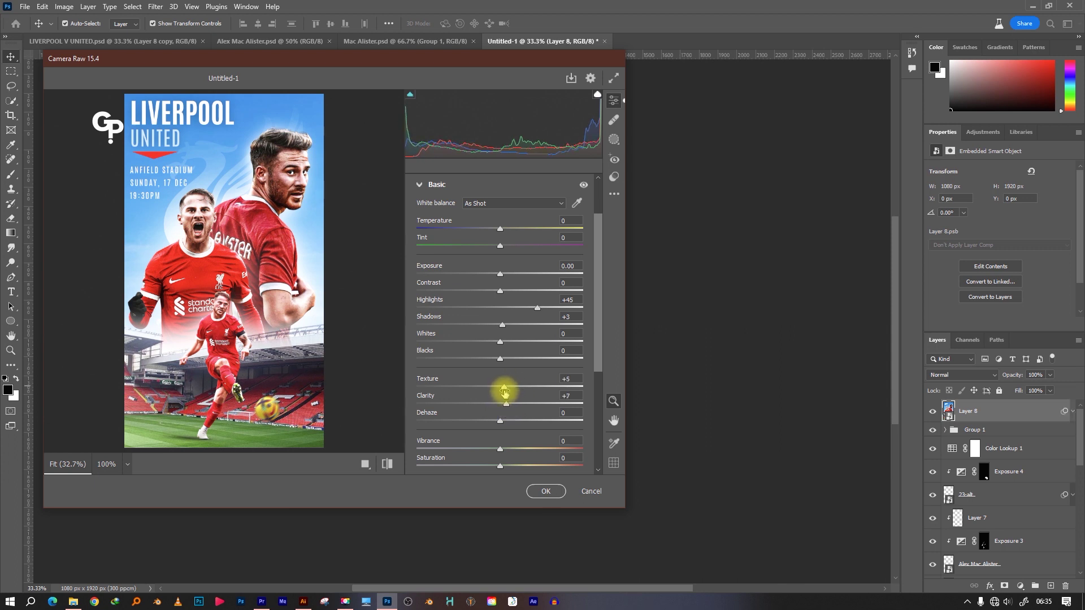
left_click(419, 185)
Shape an S tone curve and set Detail sharpening to 36
left_click(419, 268)
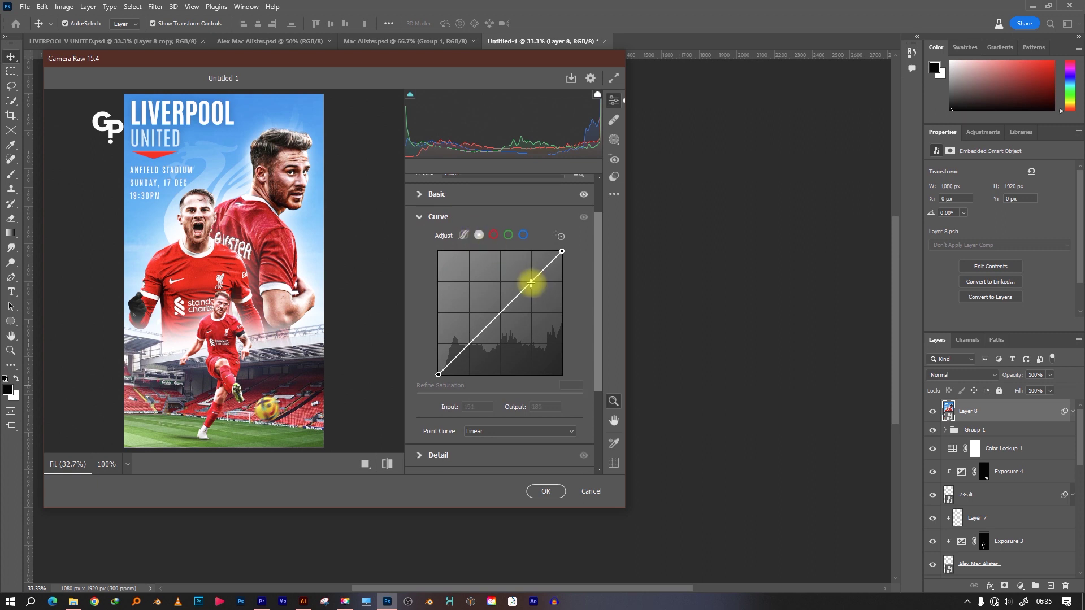
left_click_drag(530, 283, 528, 280)
left_click_drag(469, 342, 469, 345)
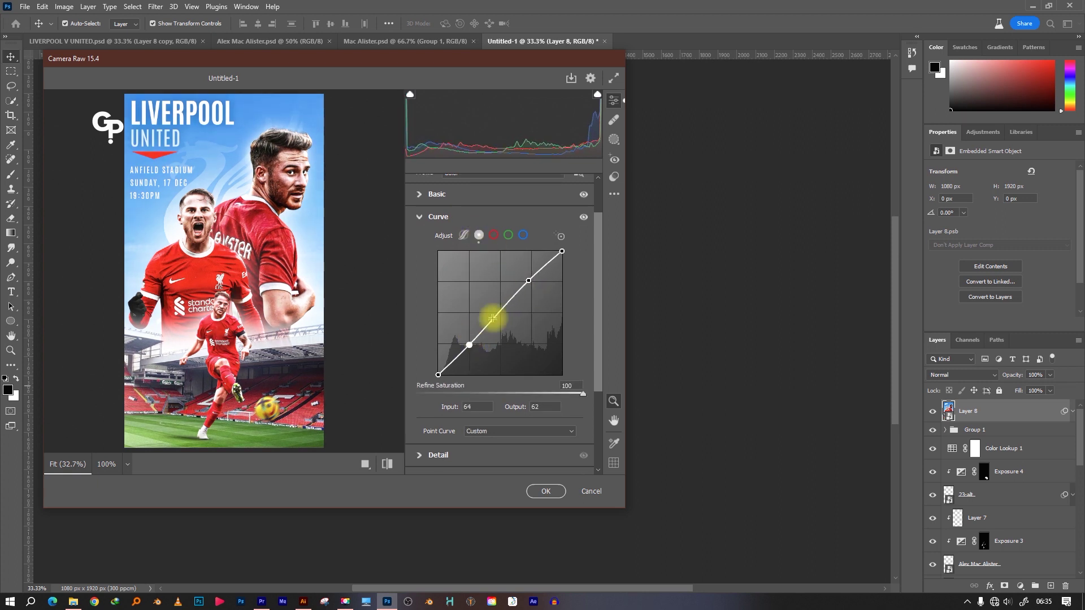
left_click_drag(528, 280, 534, 276)
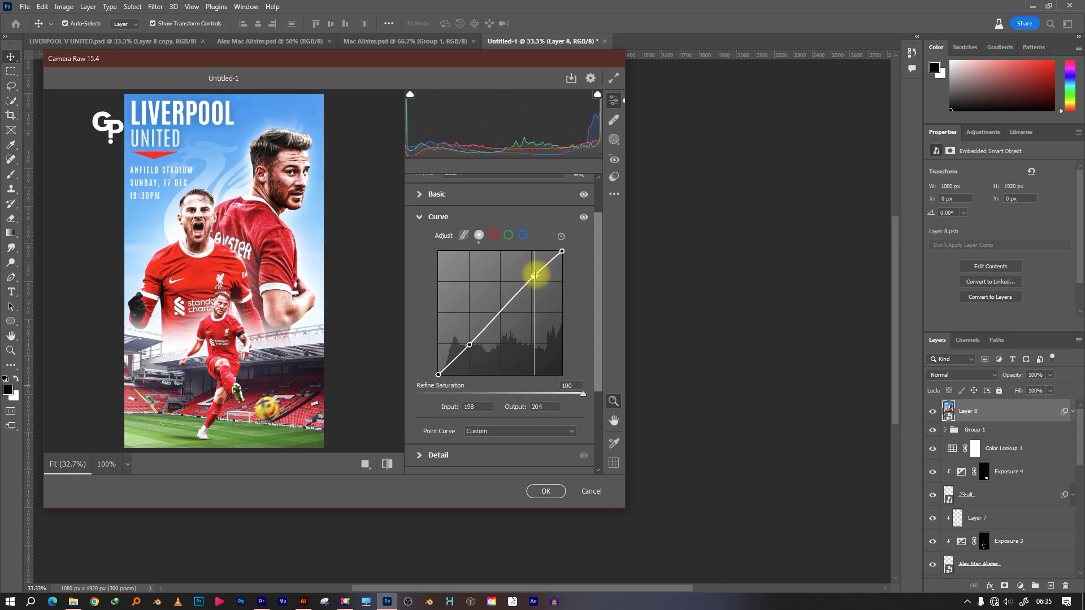
scroll(508, 271, "up", 1)
left_click(439, 267)
left_click(435, 289)
left_click_drag(425, 318, 451, 318)
left_click(435, 290)
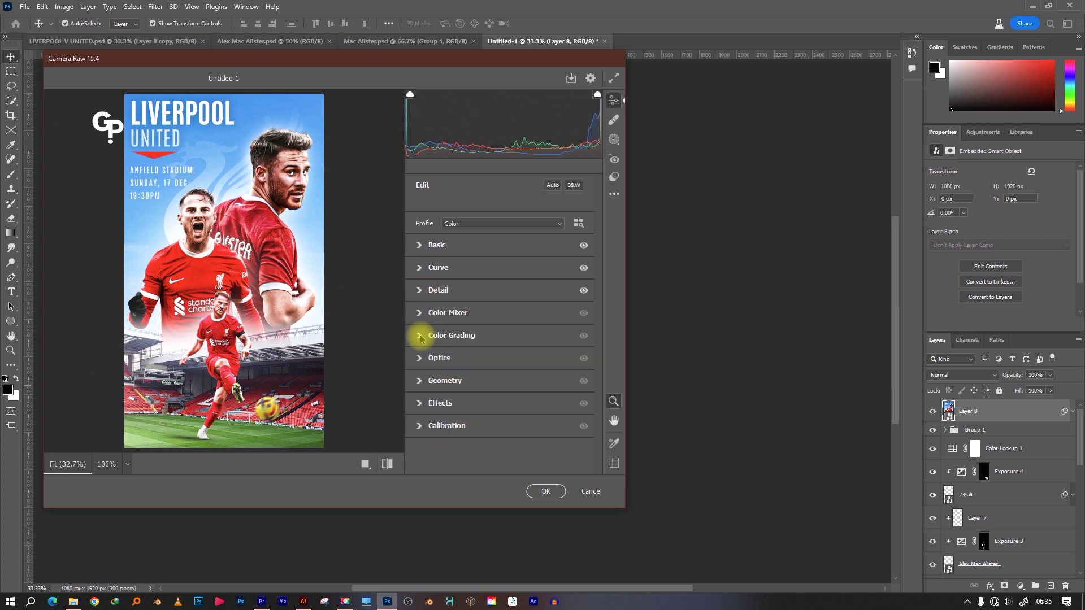
Color-grade midtones warm yellow, shadows blue (hue 253), highlights magenta (hue 297, saturation 14)
left_click(446, 334)
left_click(510, 215)
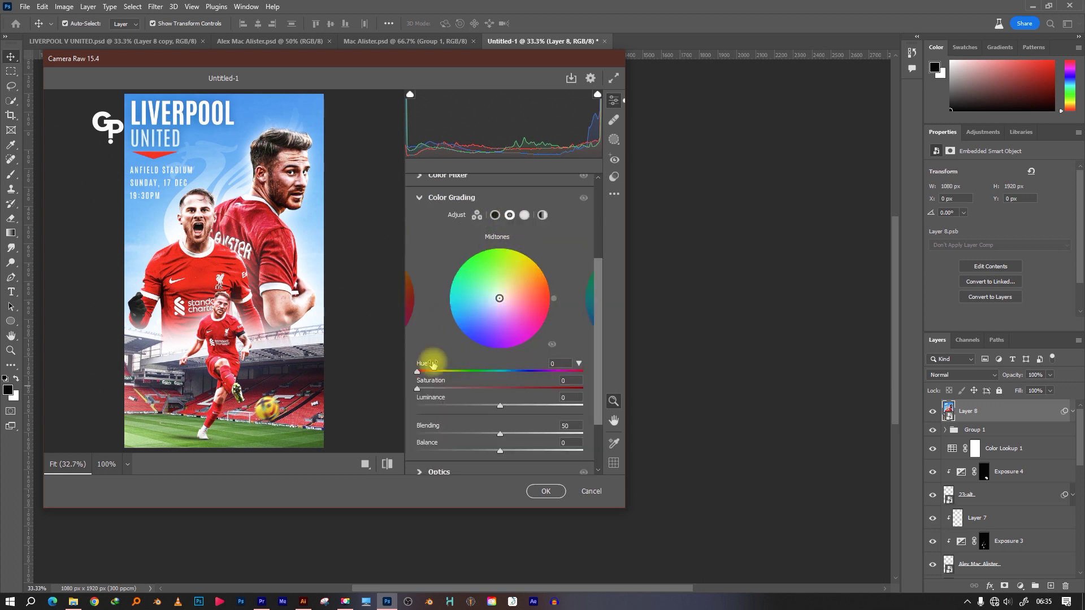
mouse_move(417, 371)
left_mouse_down()
mouse_move(460, 373)
mouse_move(444, 373)
mouse_move(435, 391)
left_mouse_up()
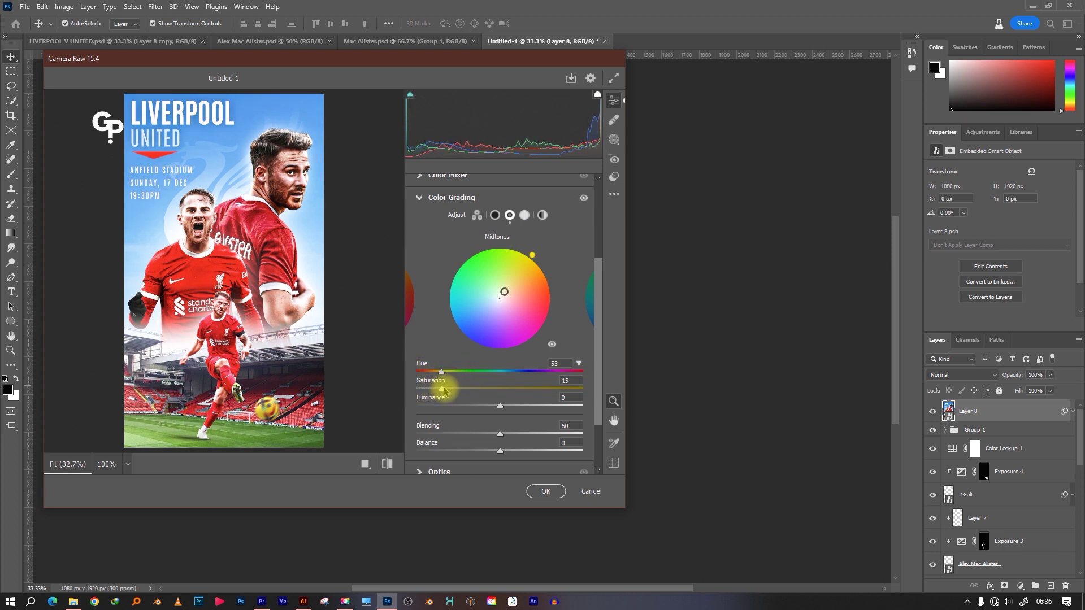
left_click(495, 215)
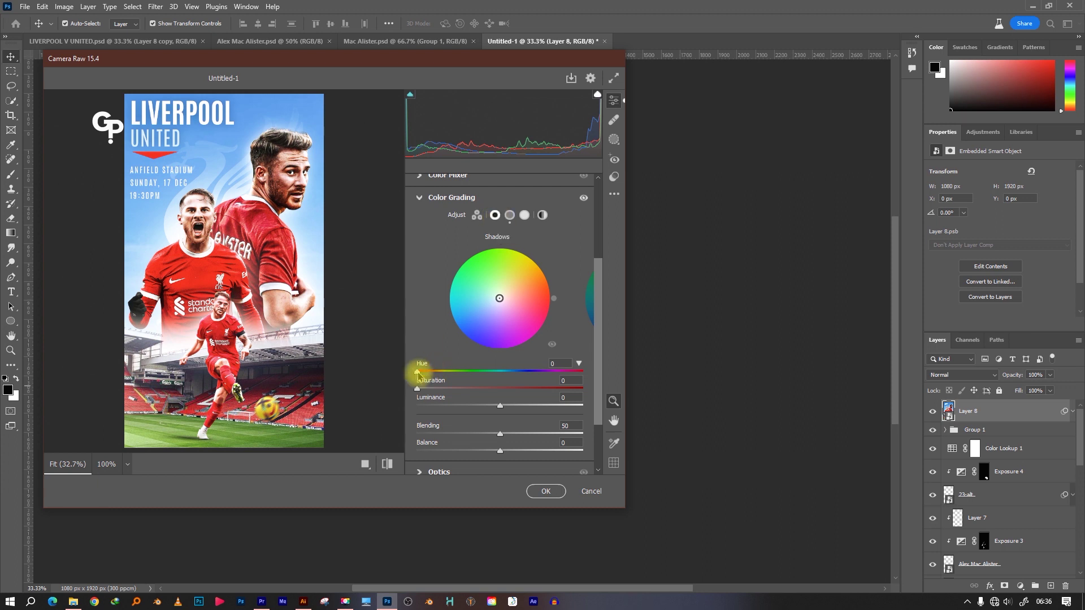
left_click_drag(422, 373, 534, 370)
left_click_drag(425, 390, 440, 390)
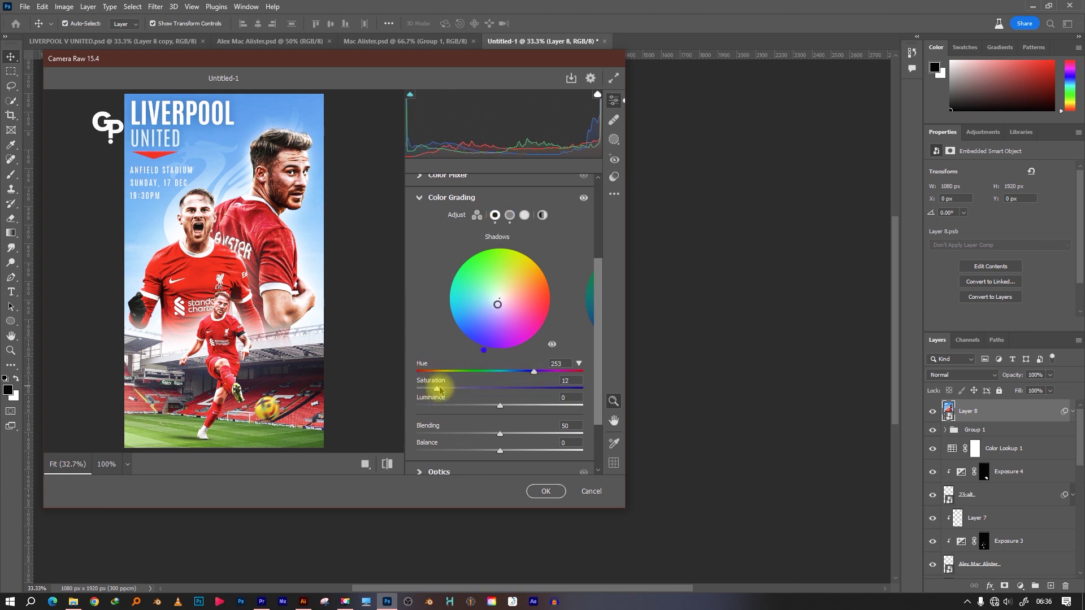
left_click(524, 215)
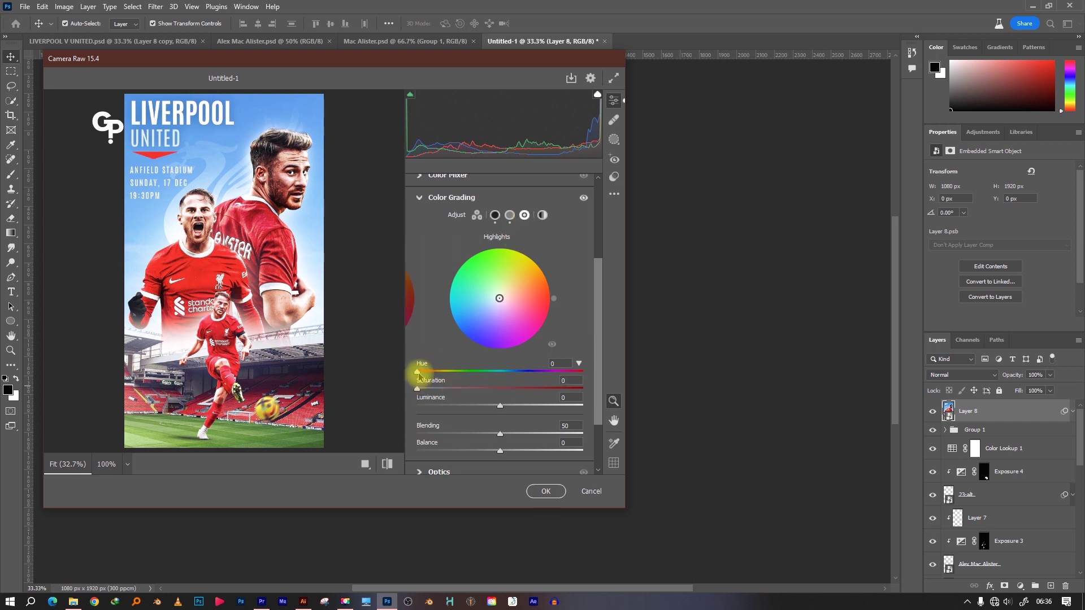
left_click_drag(420, 374, 548, 374)
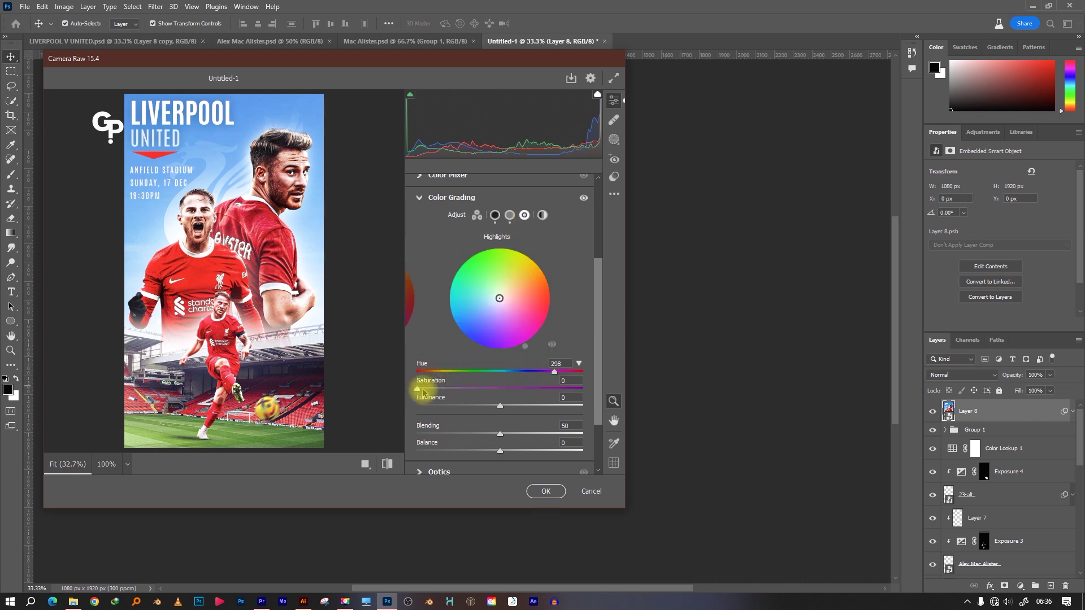
mouse_move(418, 389)
left_mouse_down()
mouse_move(455, 391)
mouse_move(440, 390)
left_mouse_up()
left_click(567, 363)
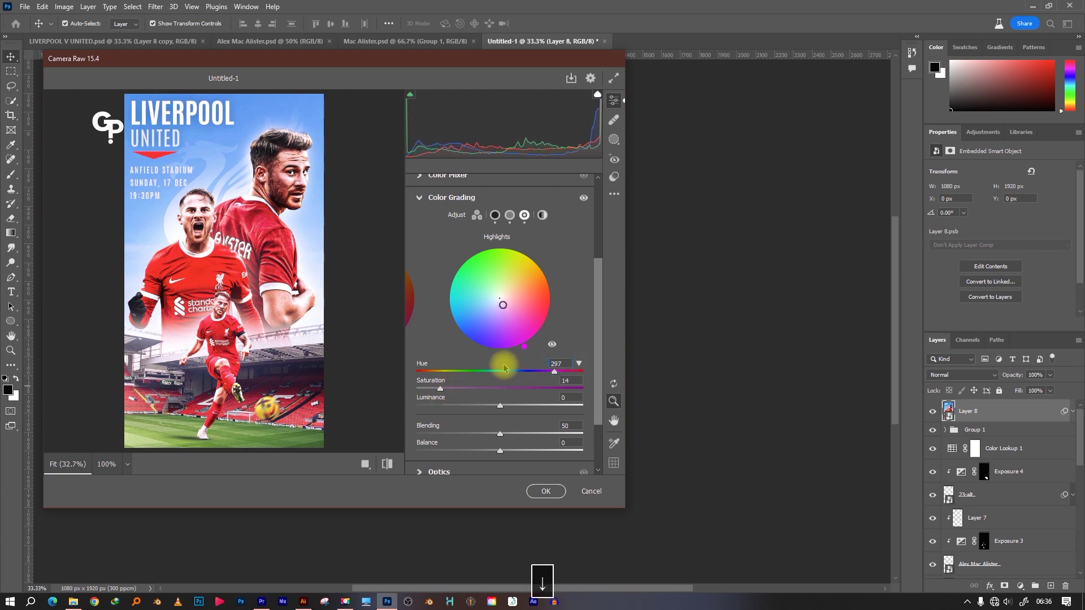
left_click(446, 198)
left_click(423, 425)
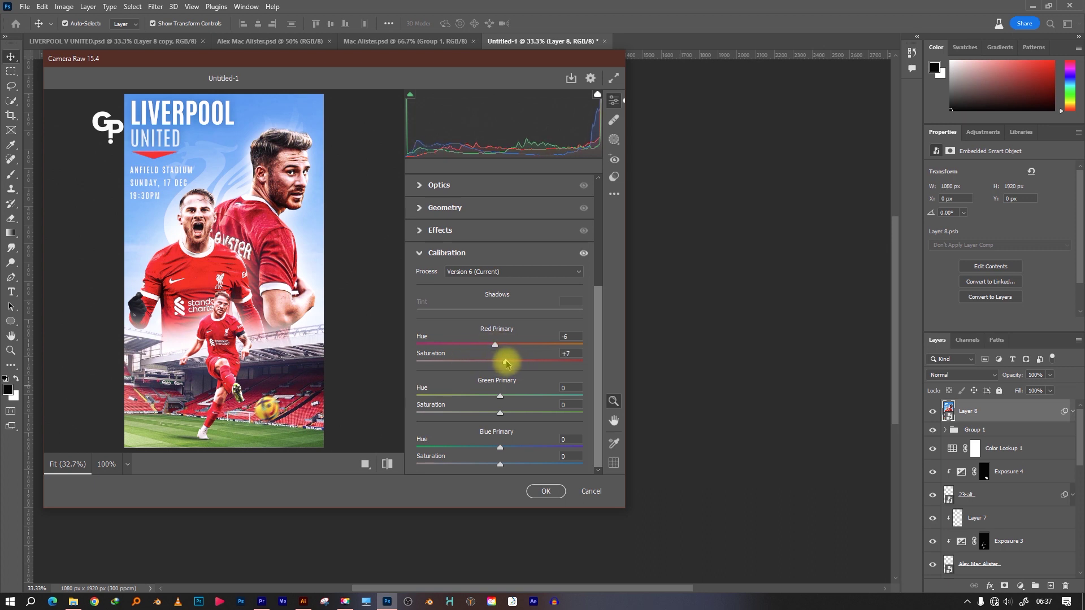
Set Calibration Green Primary hue to -4 and Blue Primary saturation to -10
mouse_move(499, 396)
left_mouse_down()
mouse_move(513, 414)
mouse_move(482, 411)
mouse_move(500, 401)
left_mouse_up()
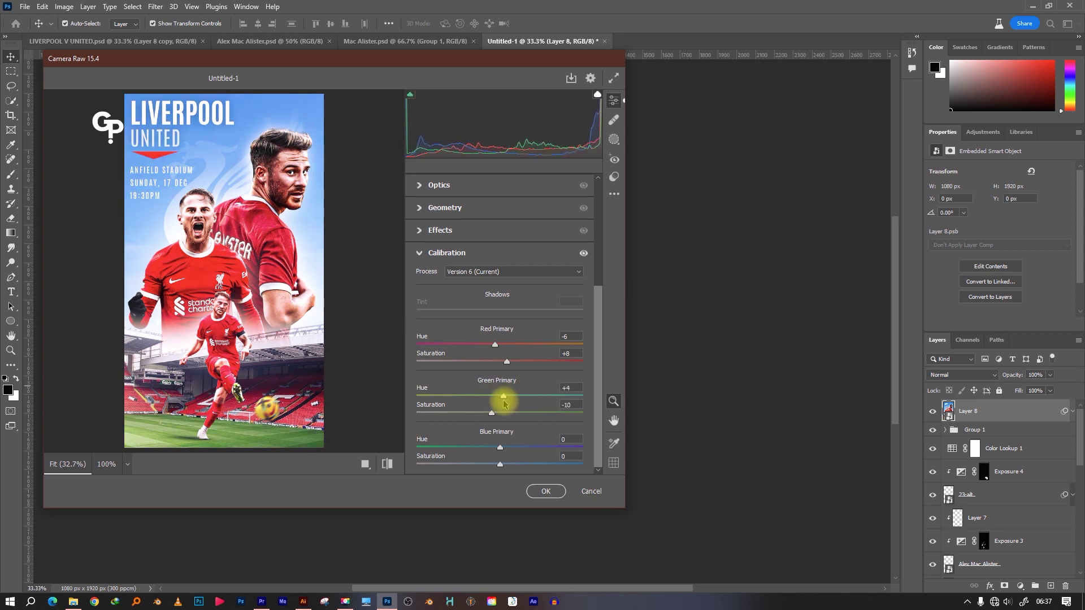
left_click_drag(505, 403, 497, 402)
mouse_move(499, 463)
left_mouse_down()
mouse_move(460, 462)
mouse_move(493, 462)
left_mouse_up()
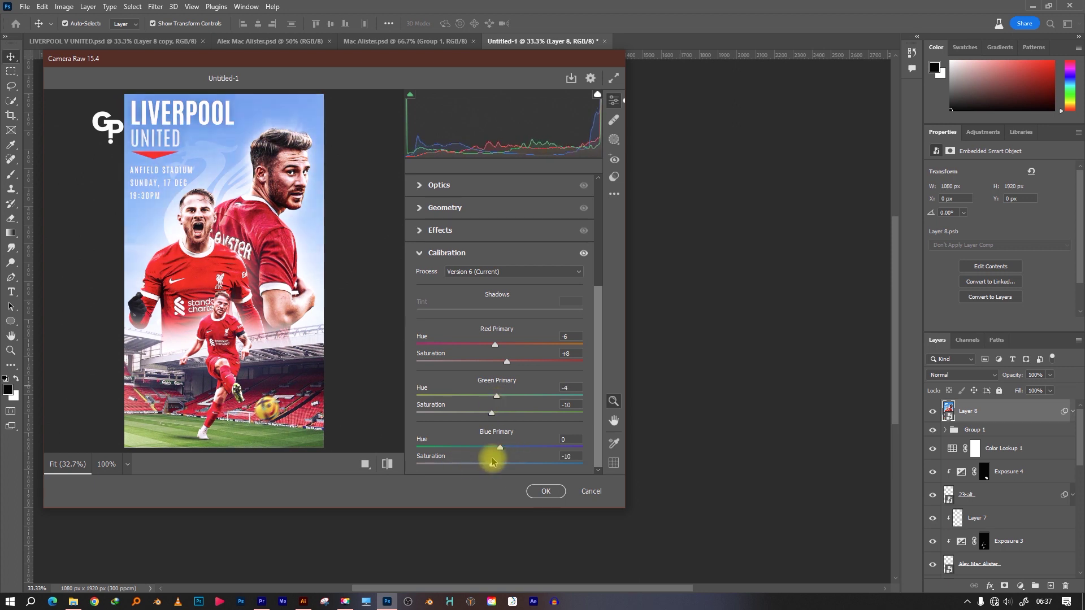
Apply the Camera Raw grade, duplicate Layer 8, and preview Texturizer without applying it
left_click(546, 491)
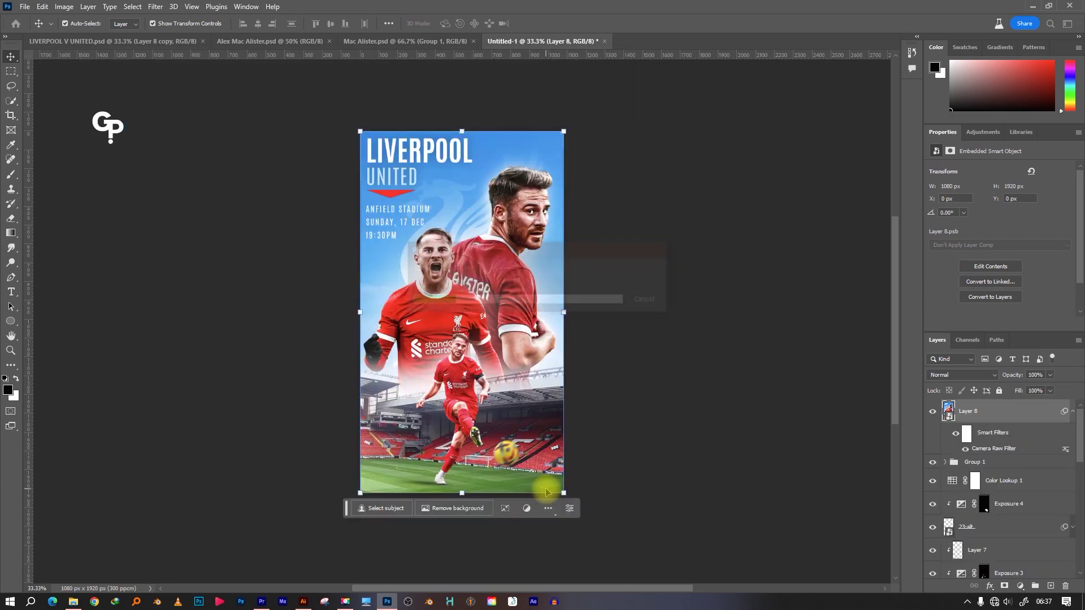
key("ctrl+j")
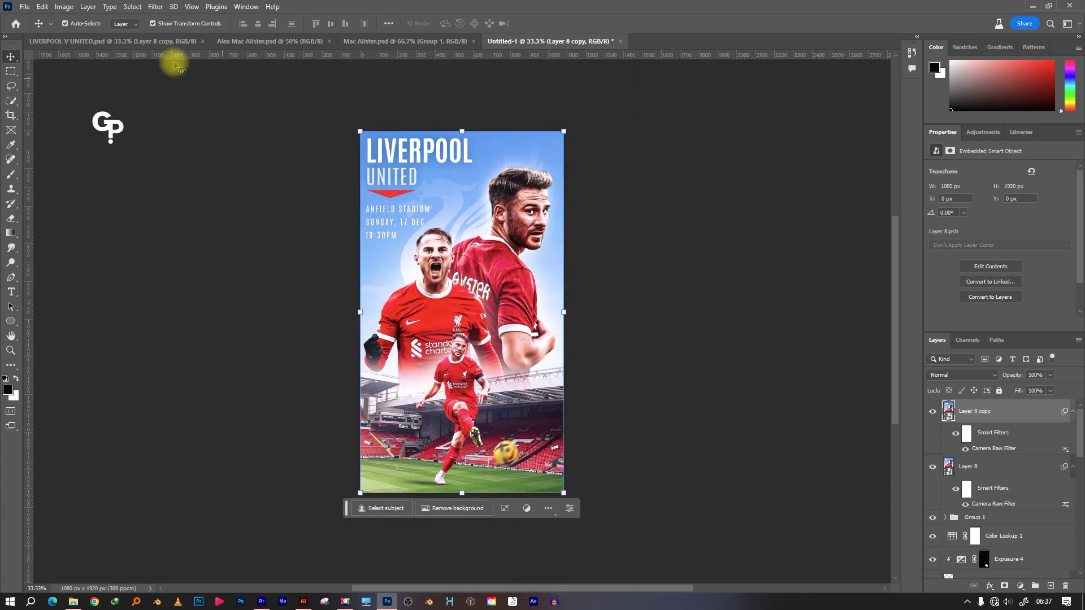
left_click(155, 6)
left_click(176, 69)
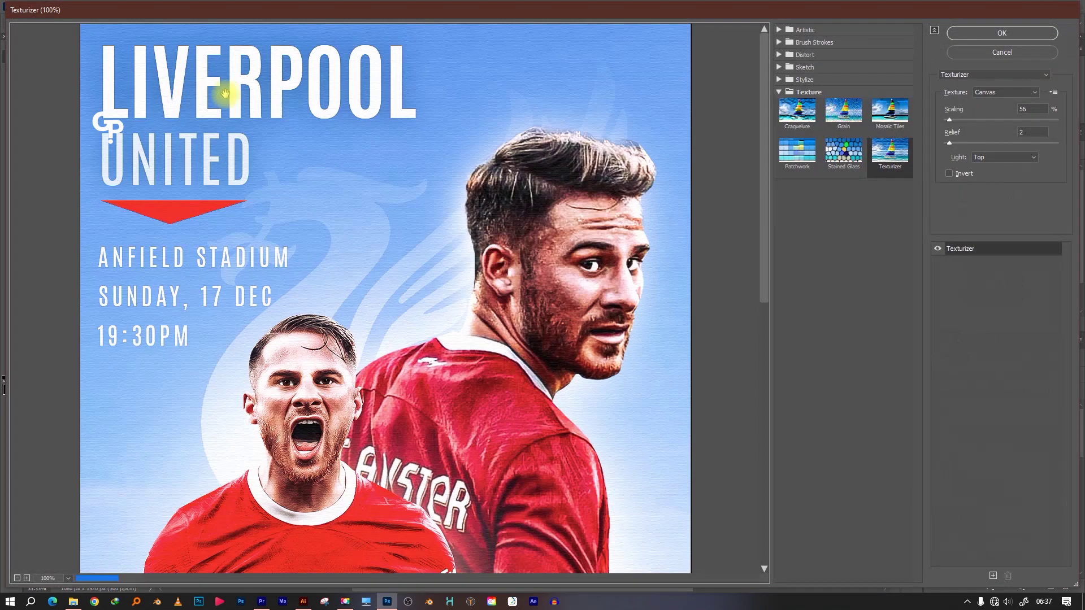
left_click(17, 578)
left_click(1031, 133)
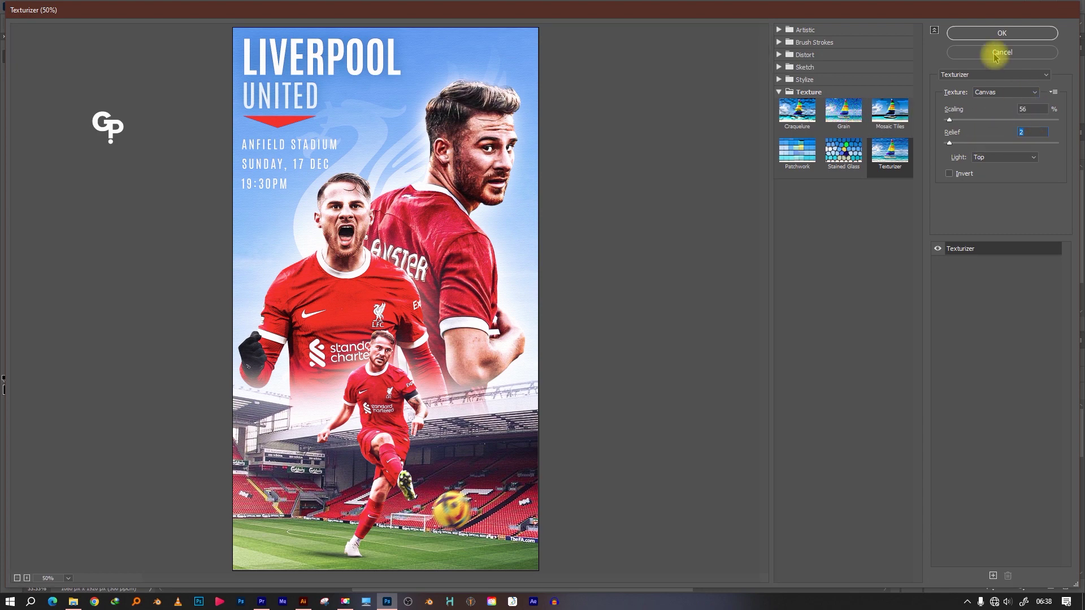
left_click(1002, 33)
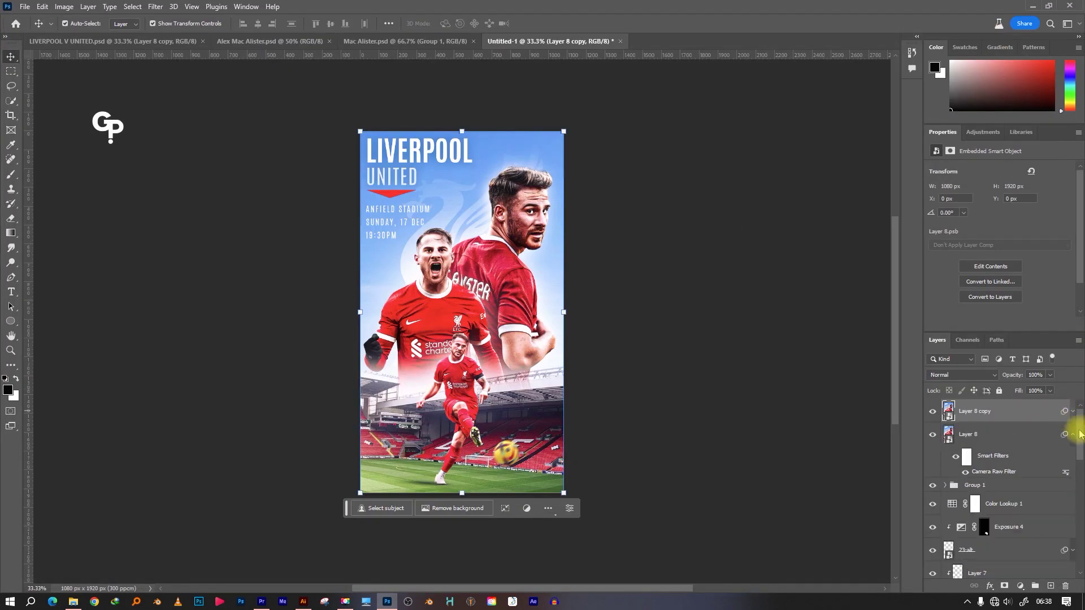
left_click(1073, 434)
left_click(665, 295)
Export the poster as a 1080×1920 JPG named MA ALISTER into the mac folder
left_click(25, 7)
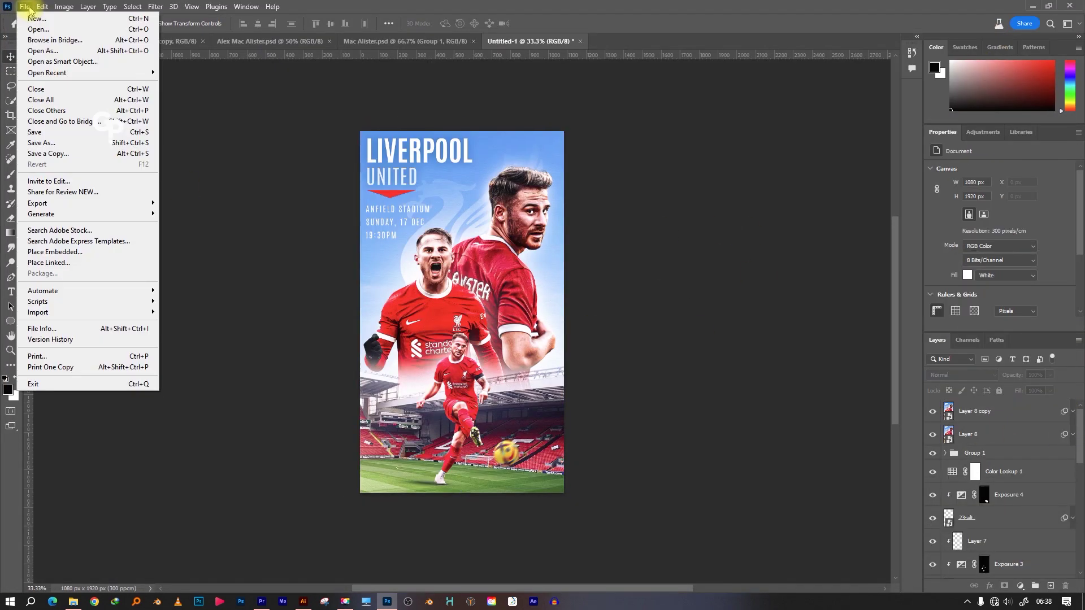
mouse_move(37, 203)
left_click(189, 213)
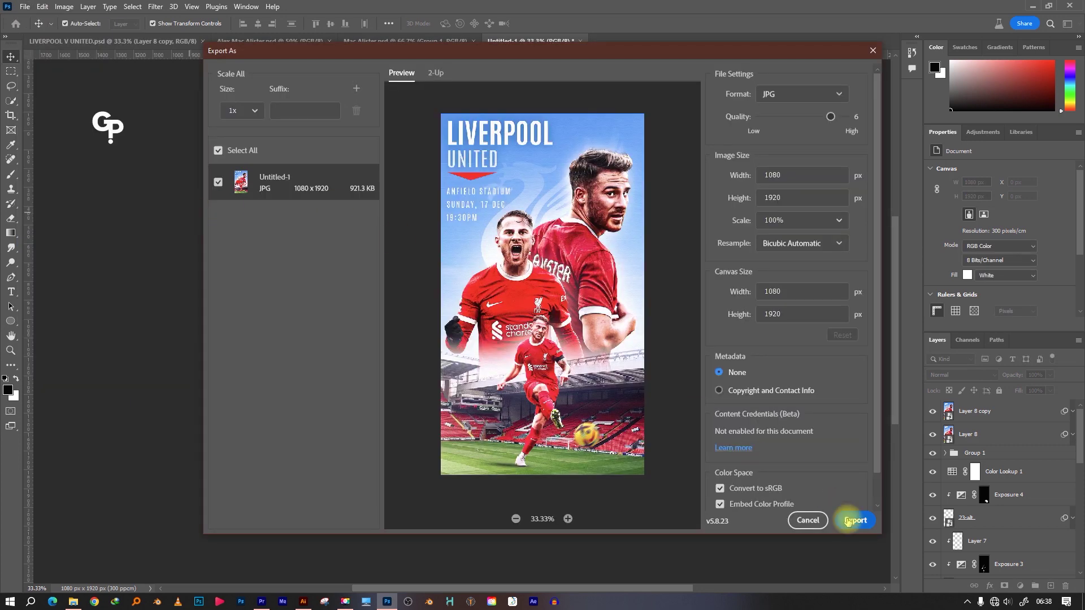
left_click(847, 521)
double_click(473, 158)
key("Caps_Lock")
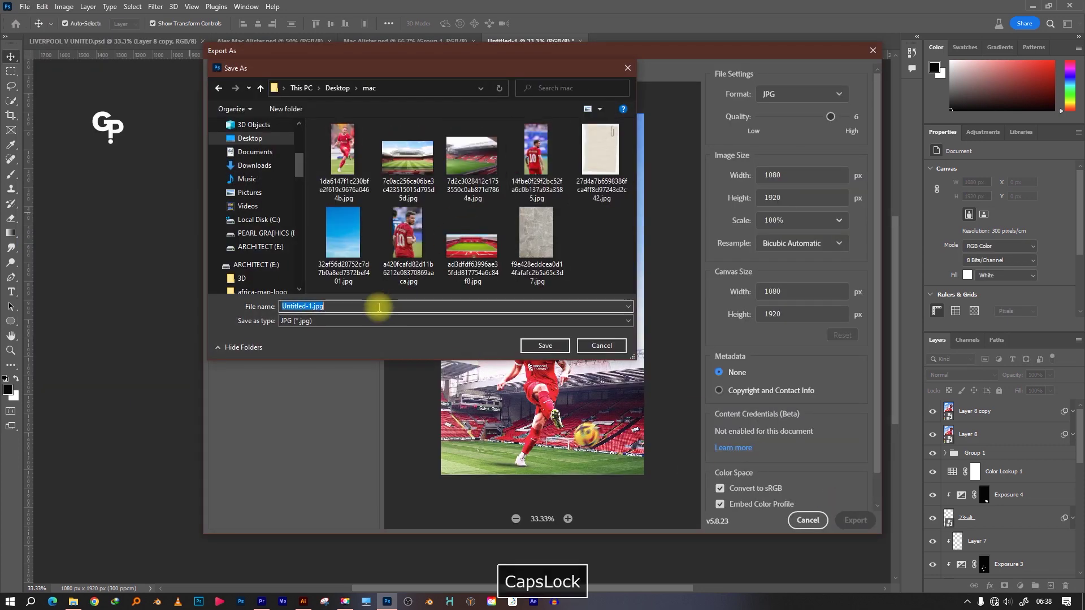
type("MA ALISTER")
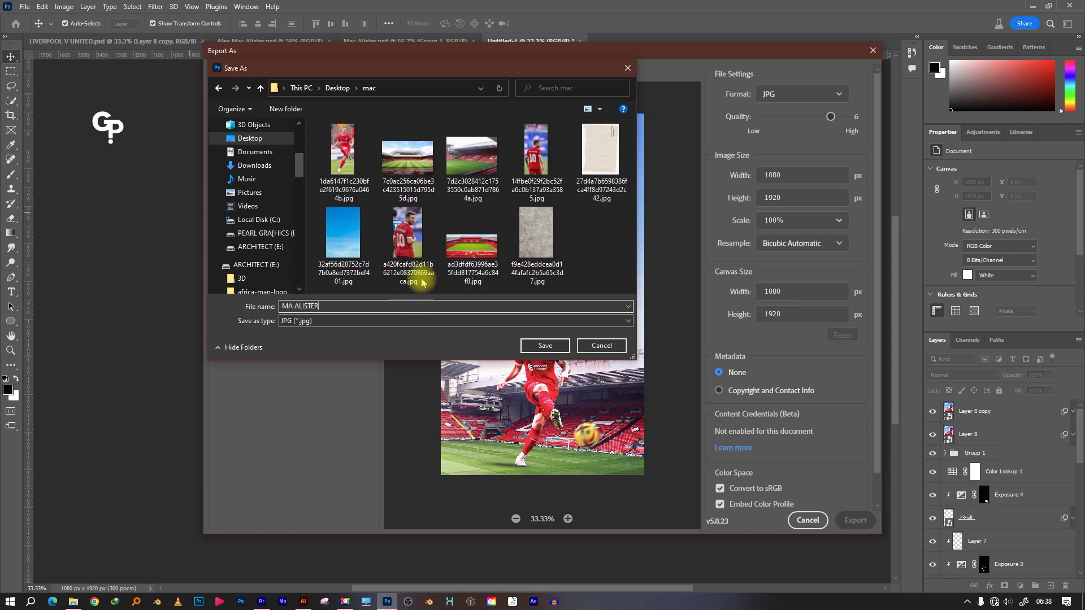
left_click(545, 346)
left_click(24, 7)
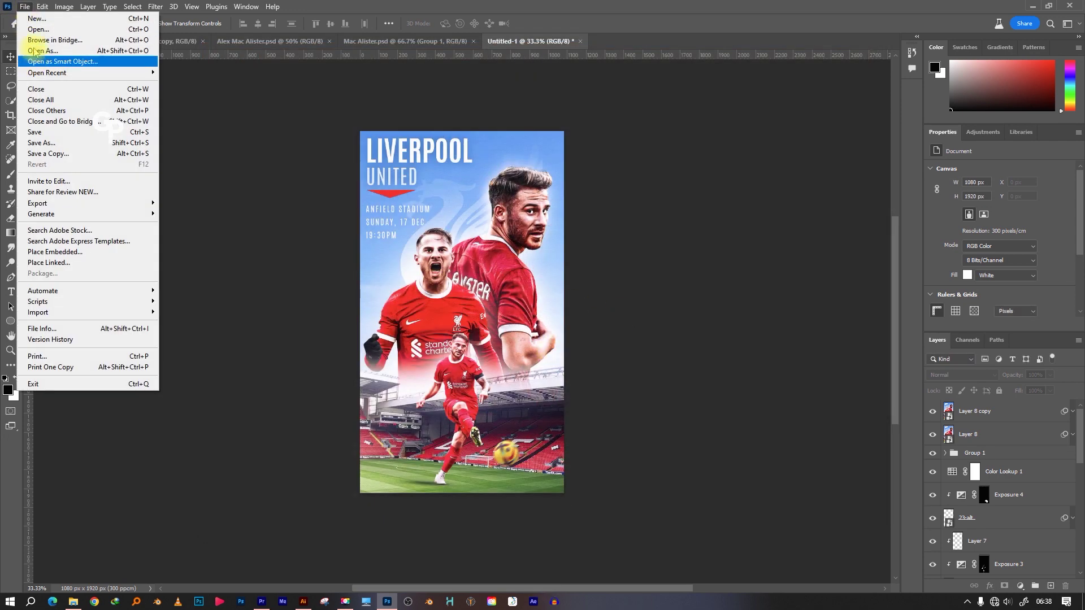
Create a 4×5 in (3048×3810 px) document and place the exported poster JPG embedded
left_click(433, 218)
left_click(765, 466)
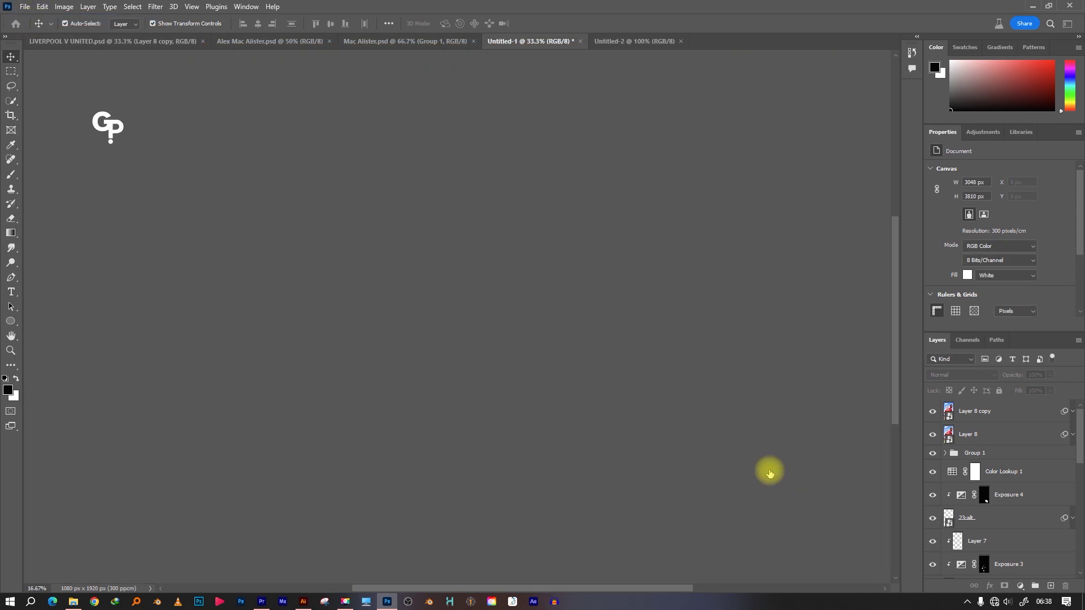
left_click(25, 6)
left_click(76, 252)
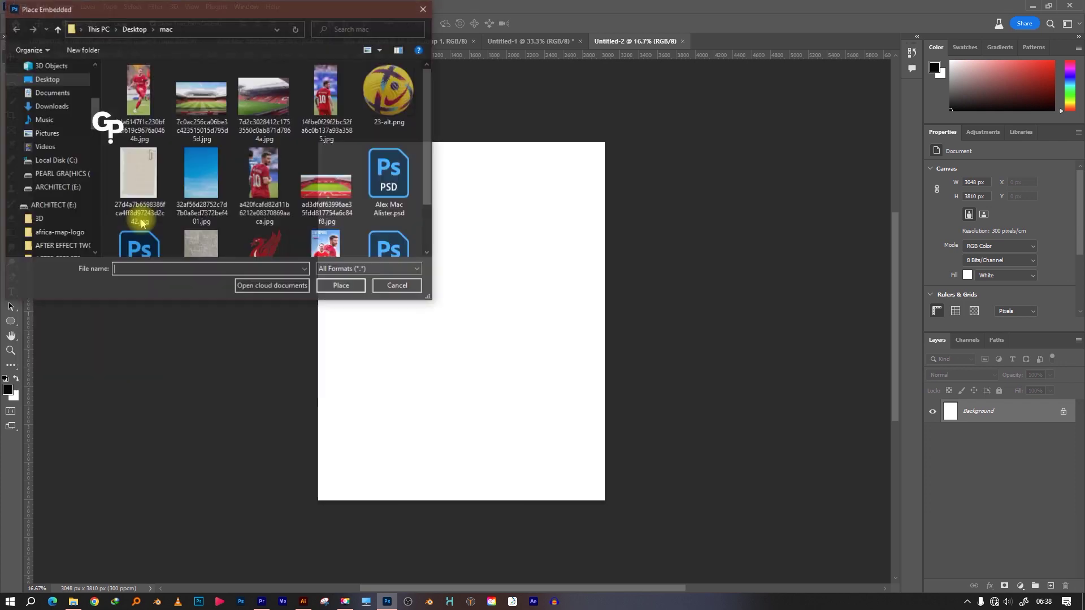
left_click(324, 231)
left_click(342, 284)
key("Return")
left_click(665, 159)
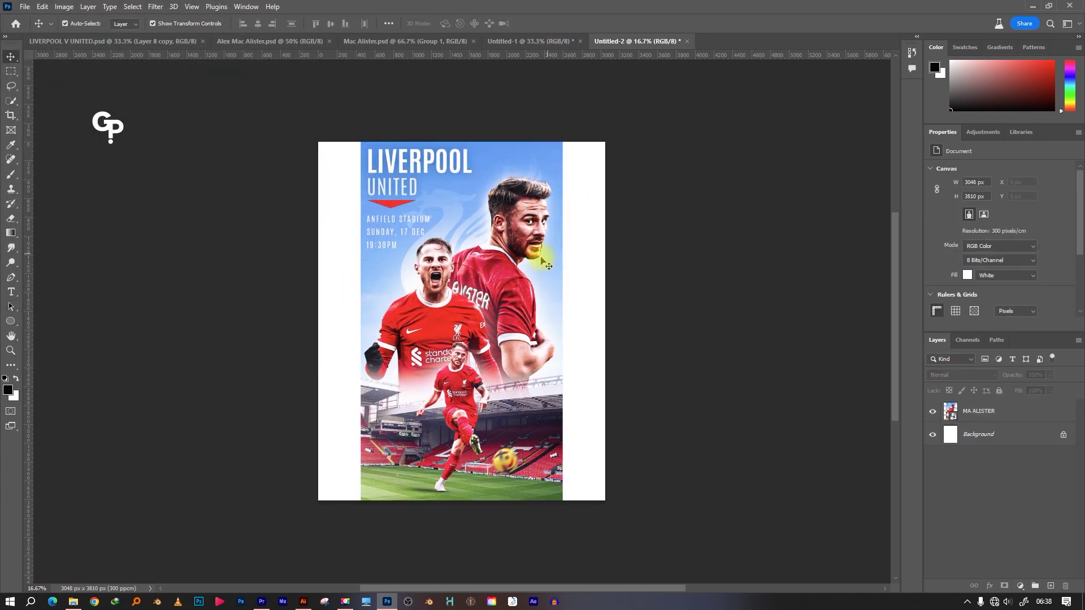
Duplicate the poster and slide the copy to the canvas's right edge
left_click(521, 260)
key("ctrl+j")
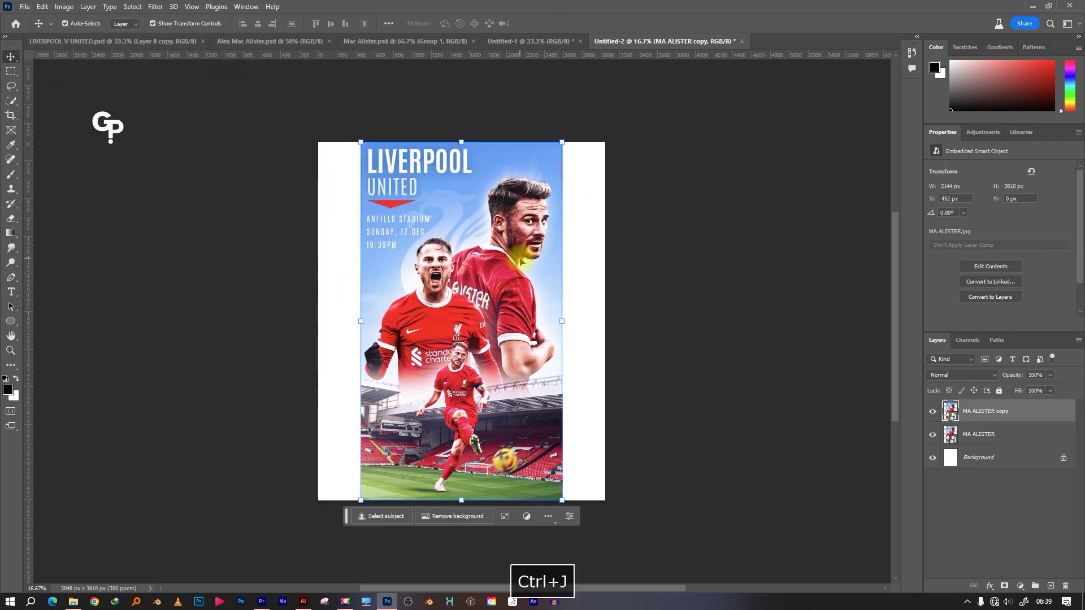
left_click_drag(980, 411, 986, 448)
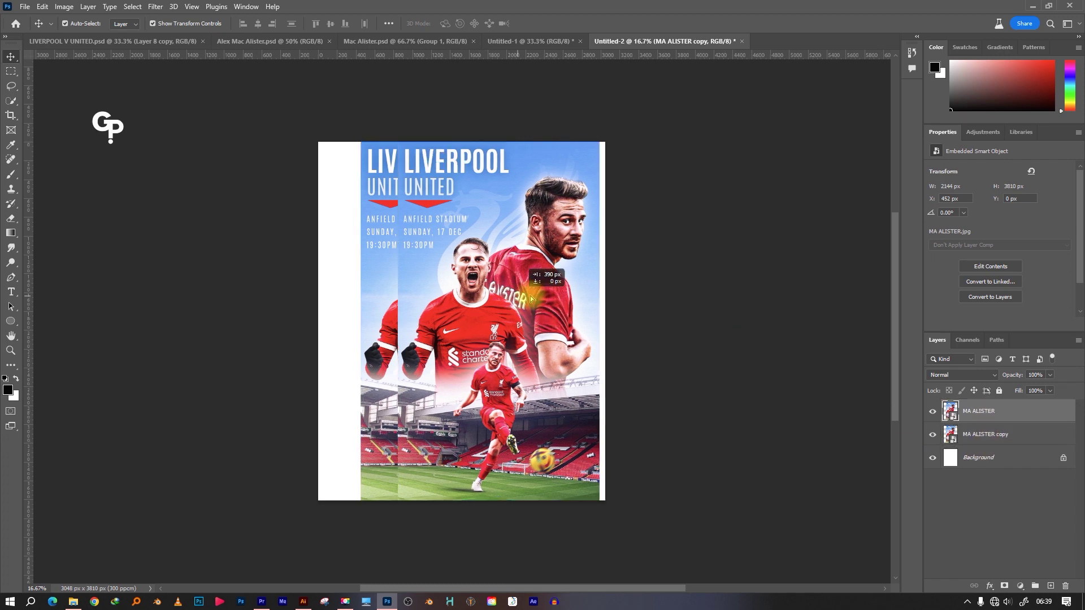
key("ctrl+t")
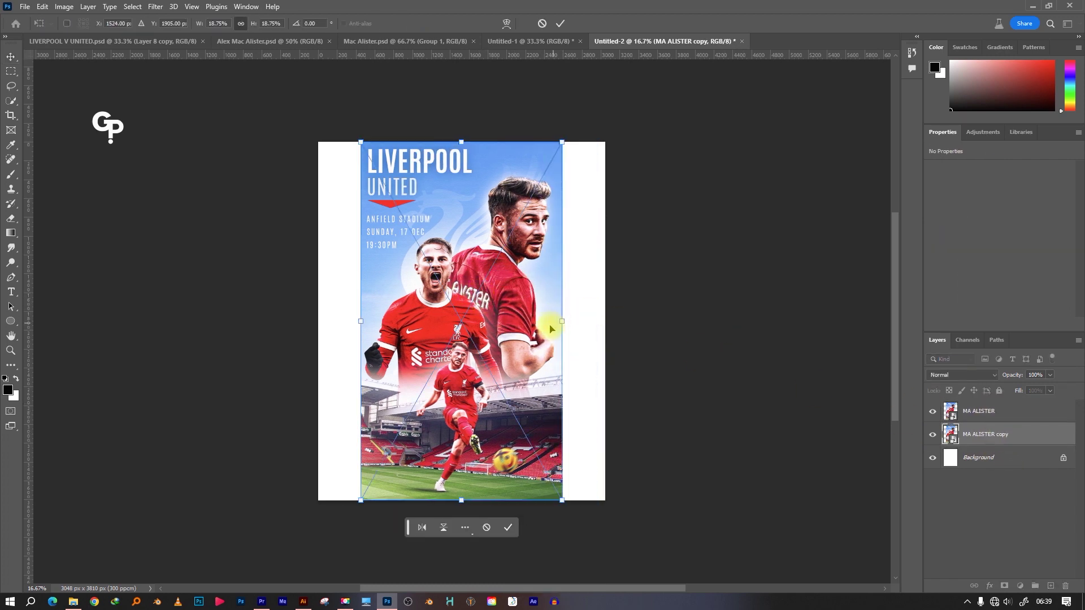
left_click_drag(473, 330, 612, 329)
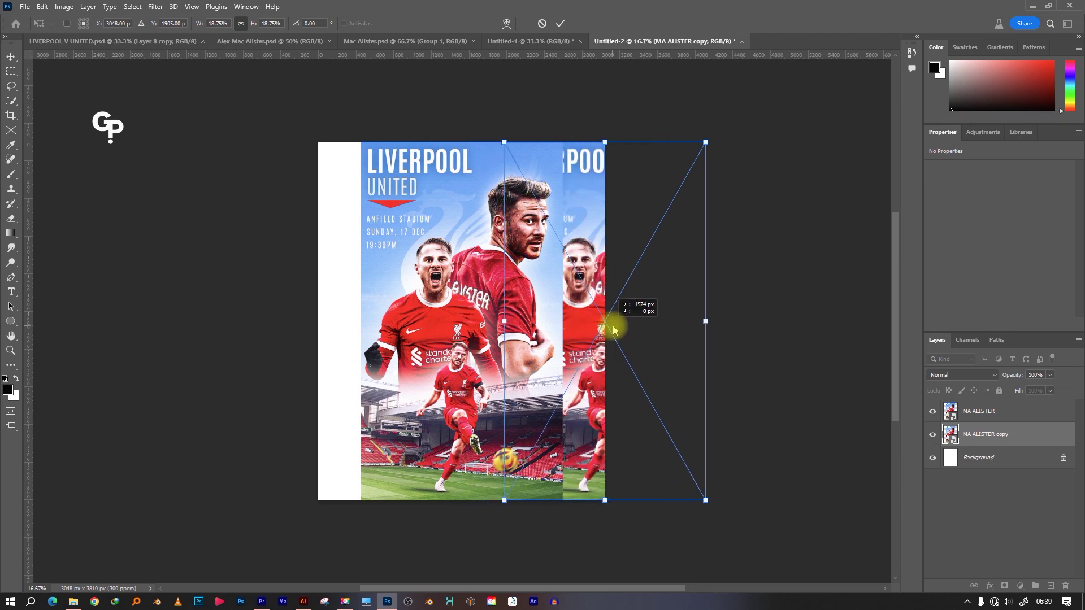
right_click(609, 297)
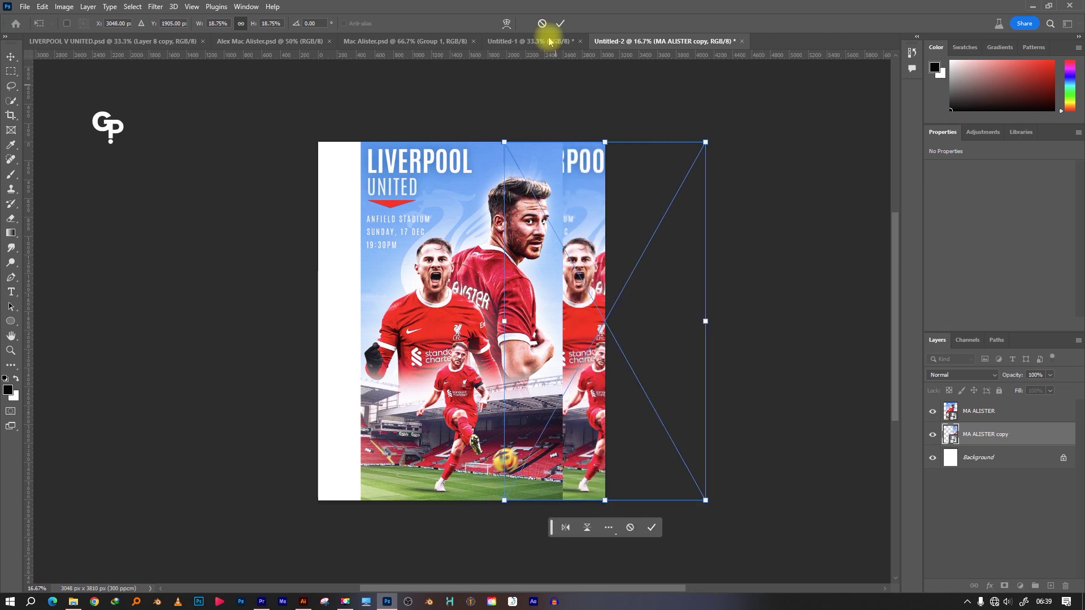
left_click(560, 23)
Duplicate again, move the new copy to the left side and flip it horizontally
key("ctrl+j")
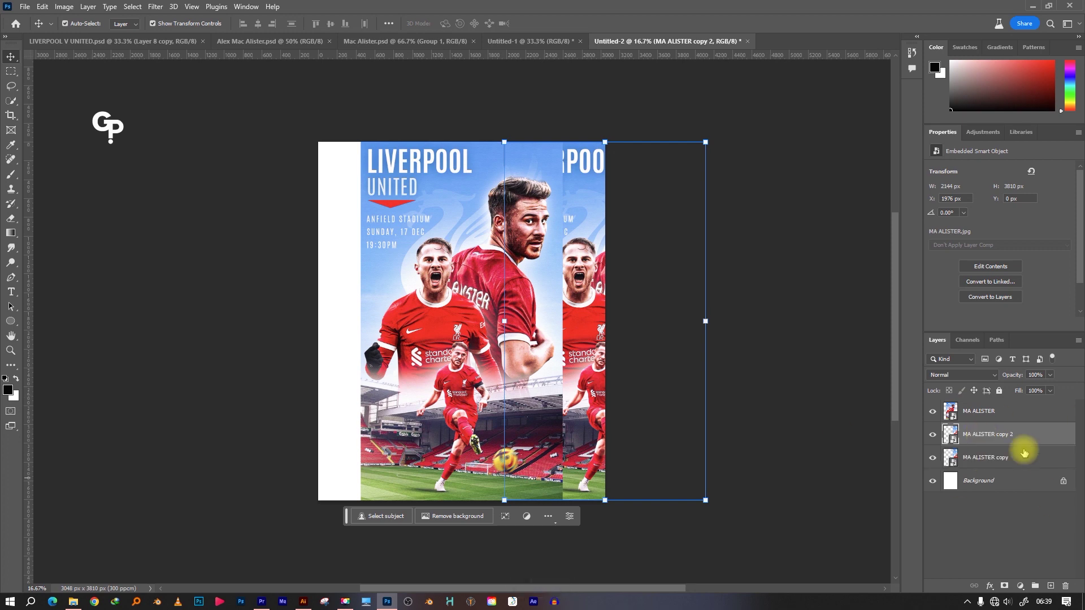
key("ctrl+t")
left_click_drag(617, 352, 315, 345)
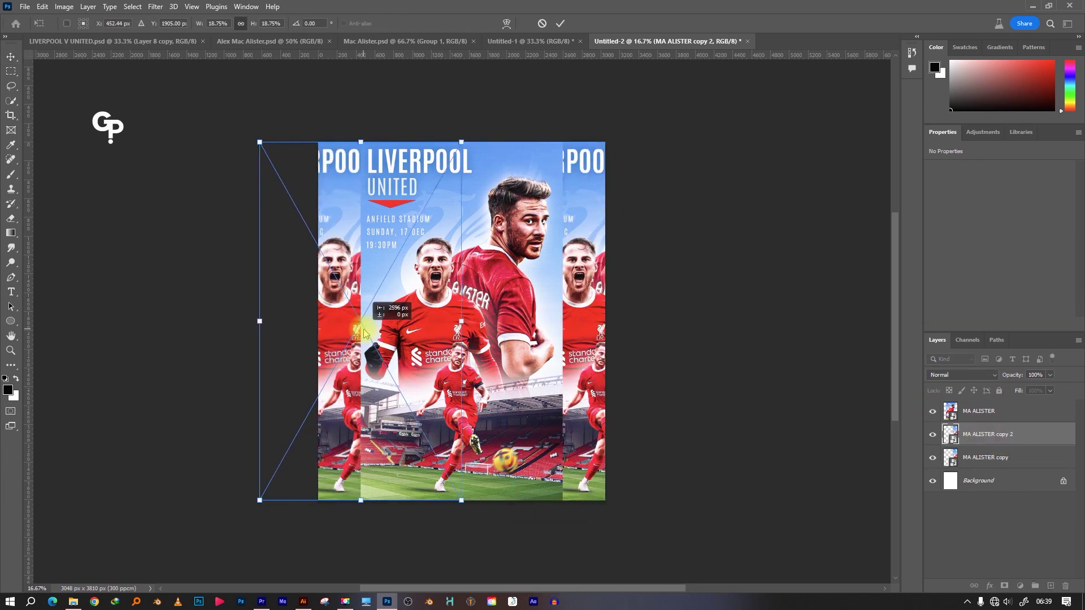
right_click(354, 300)
left_click(390, 504)
left_click_drag(342, 310, 394, 310)
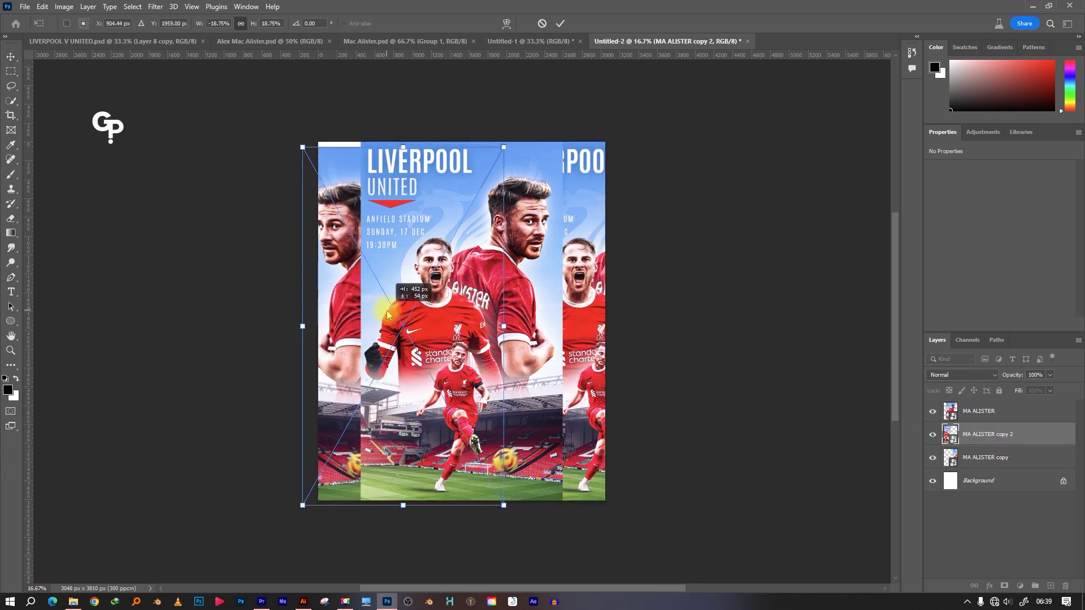
left_click(324, 106)
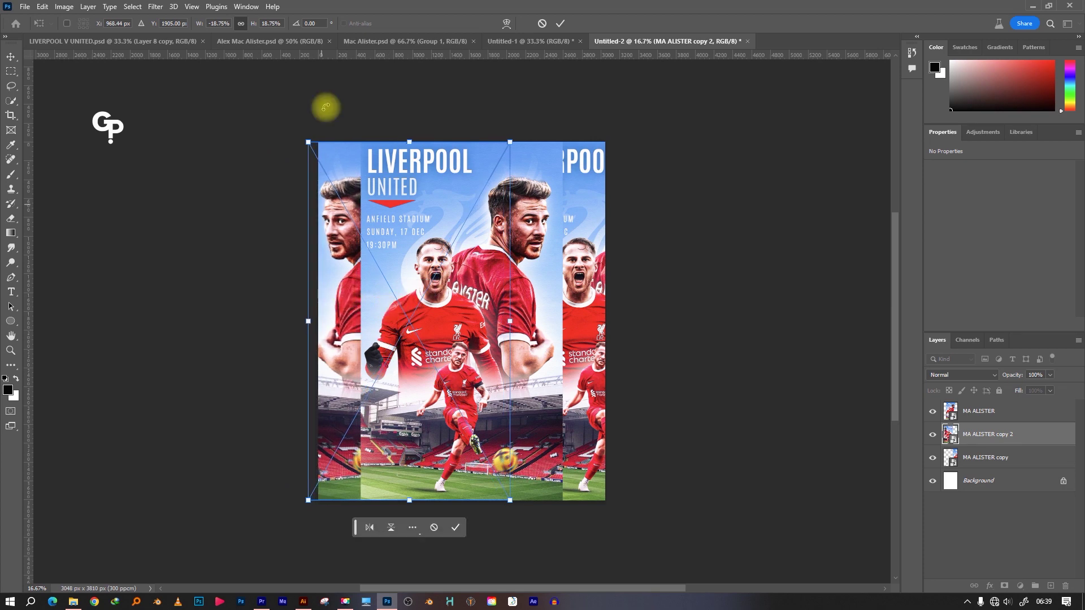
Apply a Gaussian Blur of radius 9.4 to the mirrored left copy
left_click(155, 6)
mouse_move(161, 151)
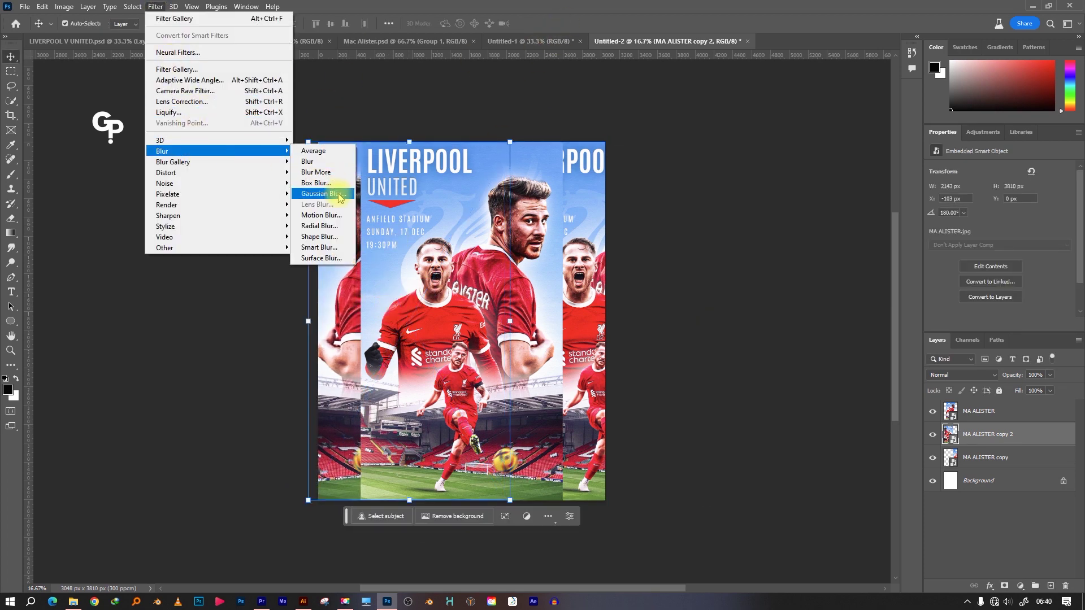
left_click(325, 196)
left_click_drag(837, 230, 862, 231)
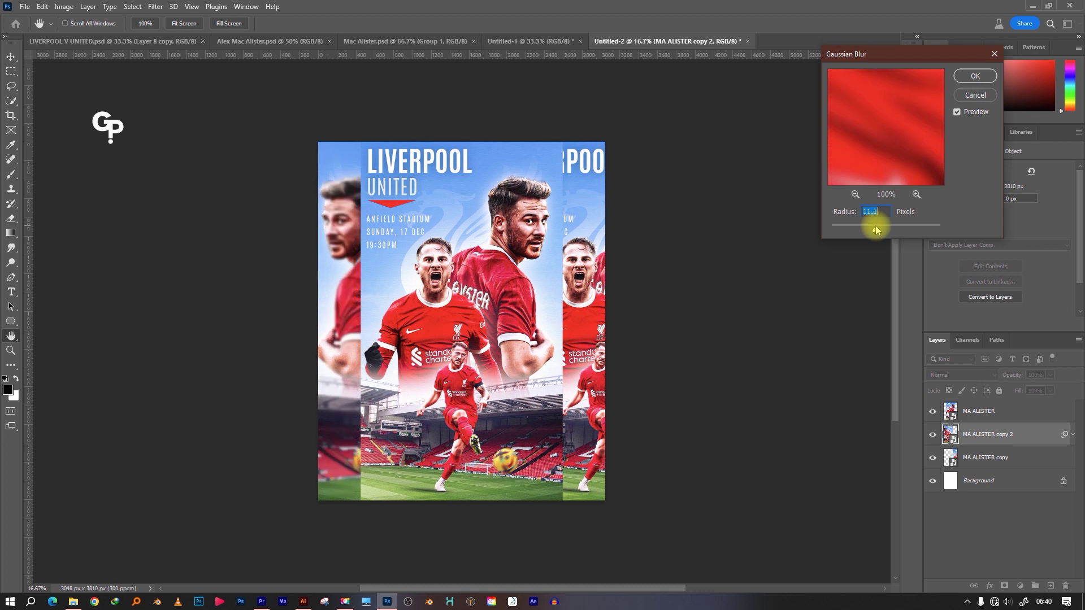
left_click_drag(874, 230, 873, 233)
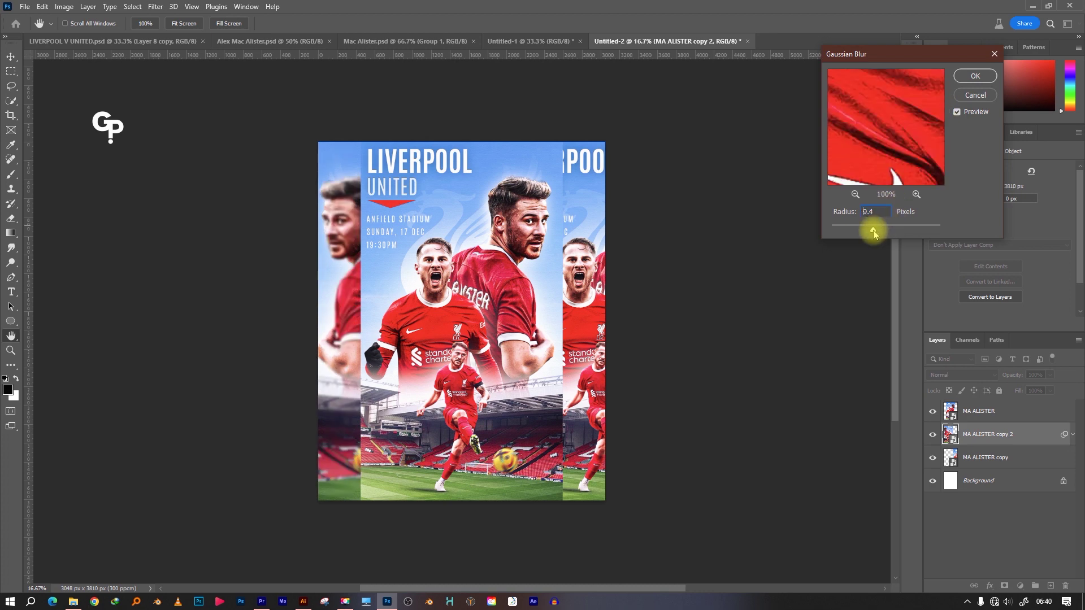
left_click(975, 76)
Select the right copy and bring up Gaussian Blur to set a 9.2 px radius
key("v")
left_click(629, 298)
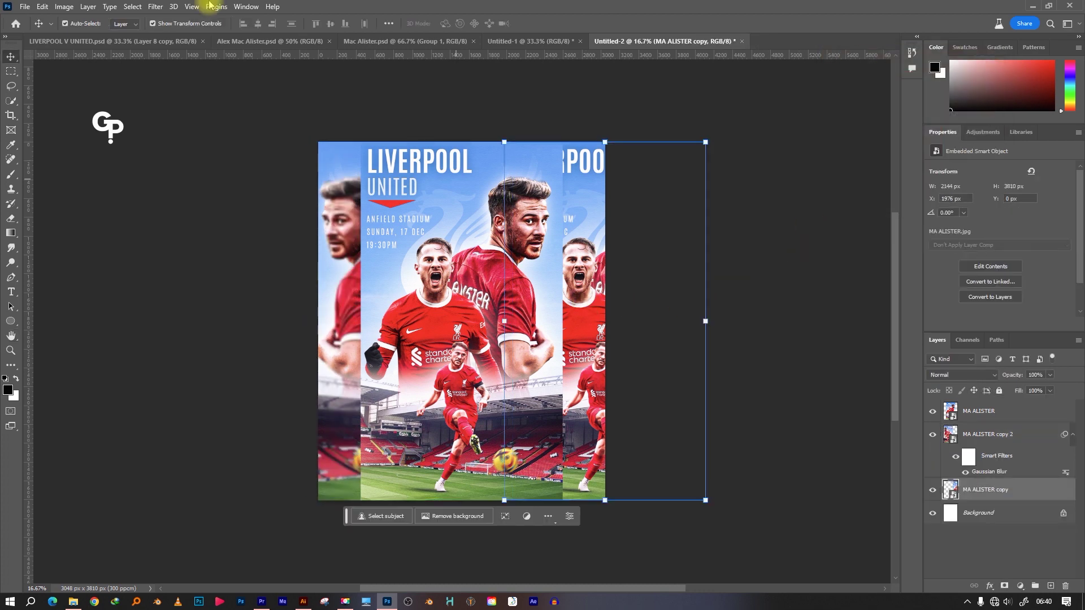
left_click(155, 7)
key("ctrl+alt+f")
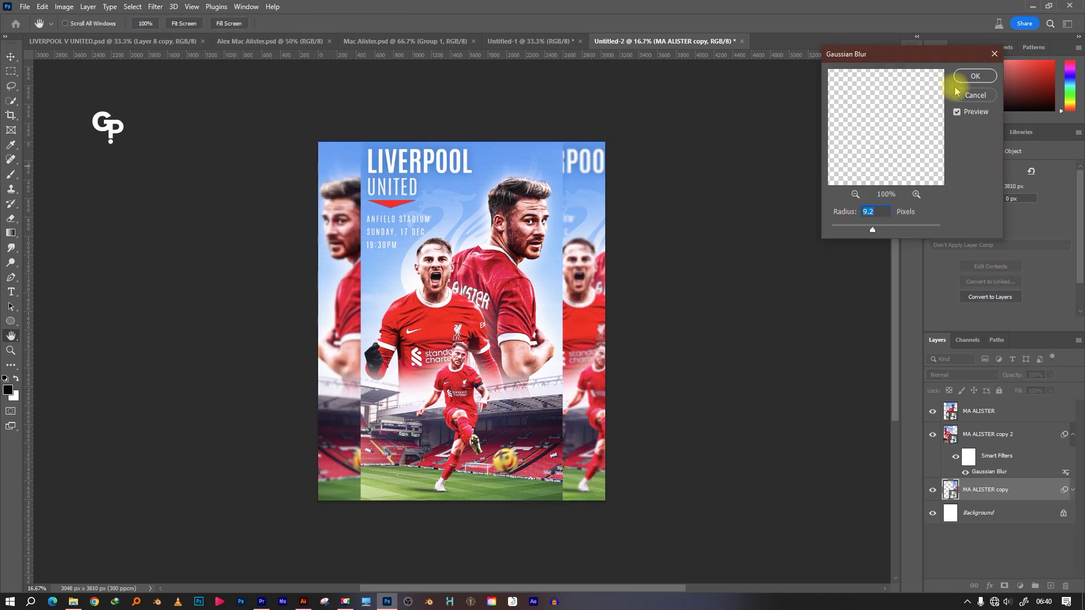